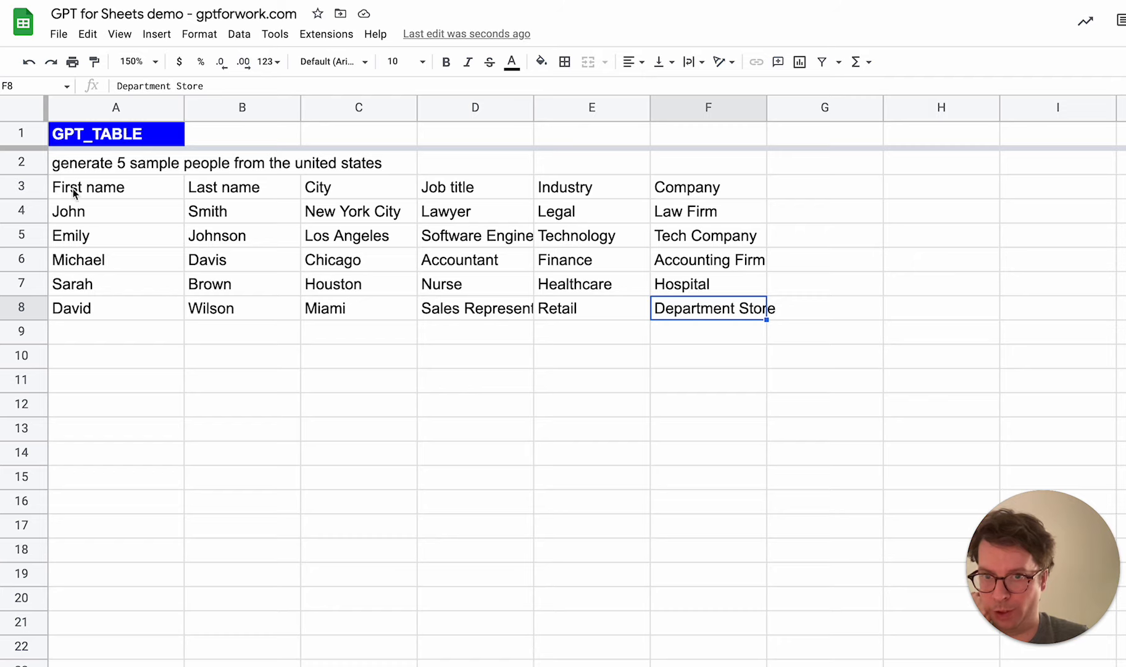
# Add an Age column header in cell G3, after Company
pyautogui.click(814, 193)
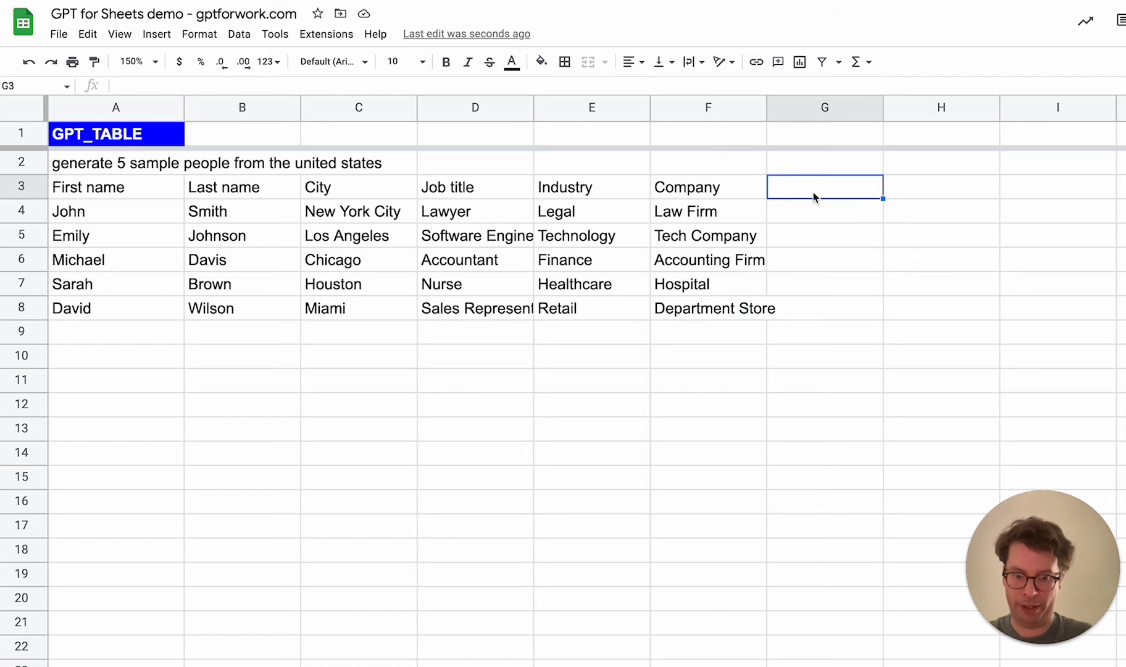
pyautogui.write('Age')
pyautogui.press('Return')
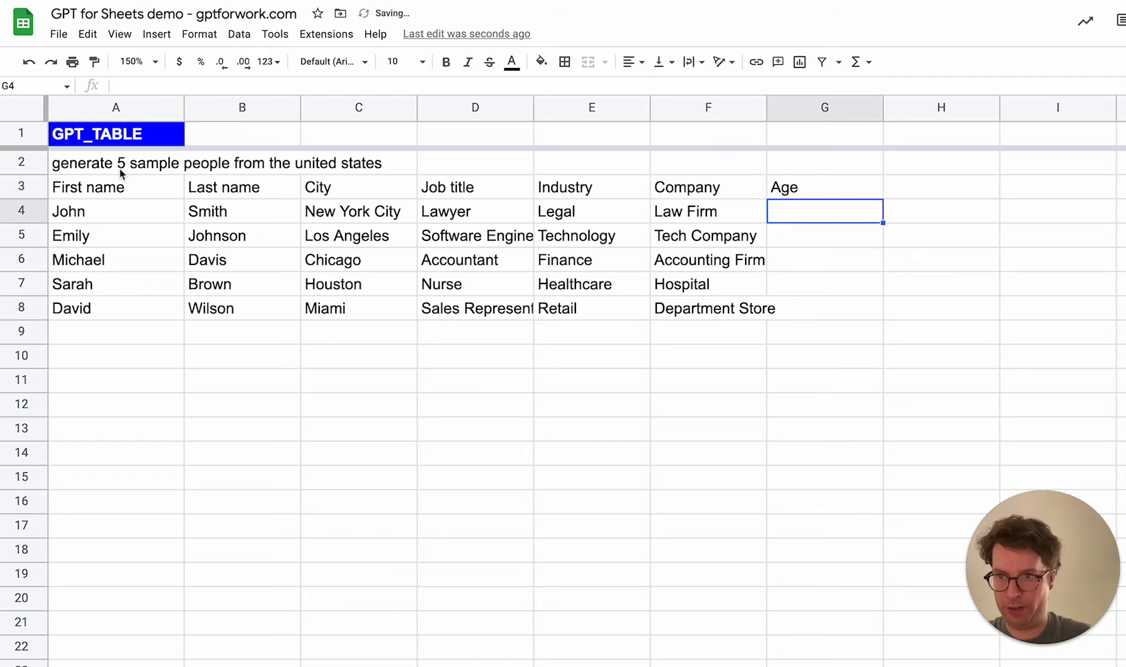
# Extend the header range of the GPT_TABLE formula in A4 to A3:G3 and regenerate the sample people table
pyautogui.click(108, 195)
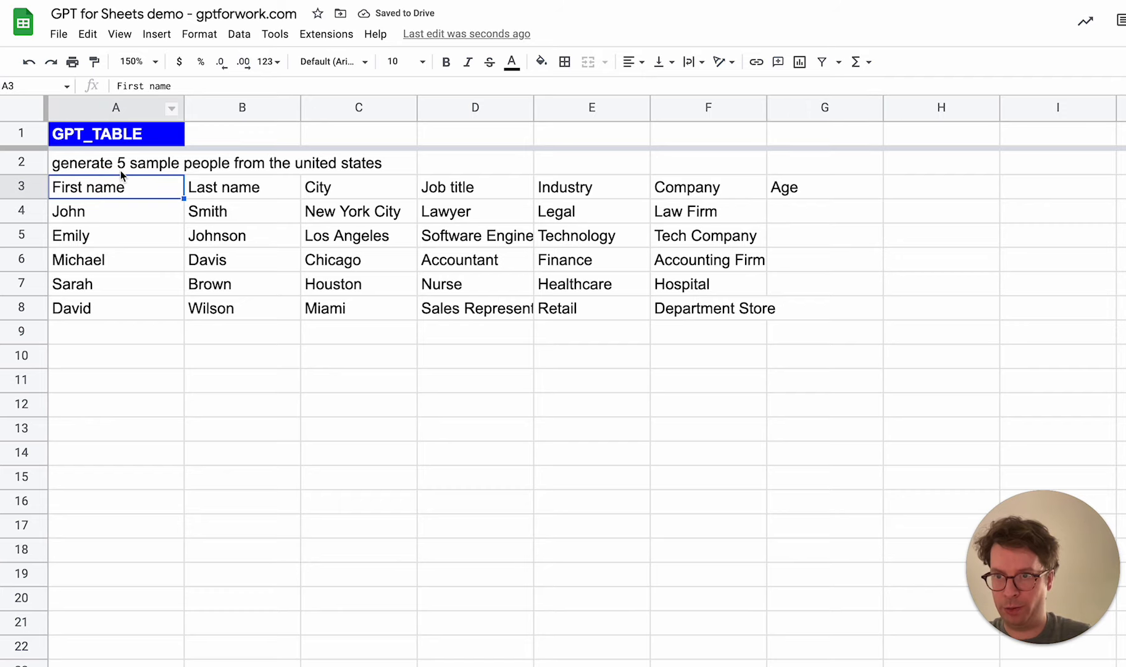
pyautogui.click(105, 215)
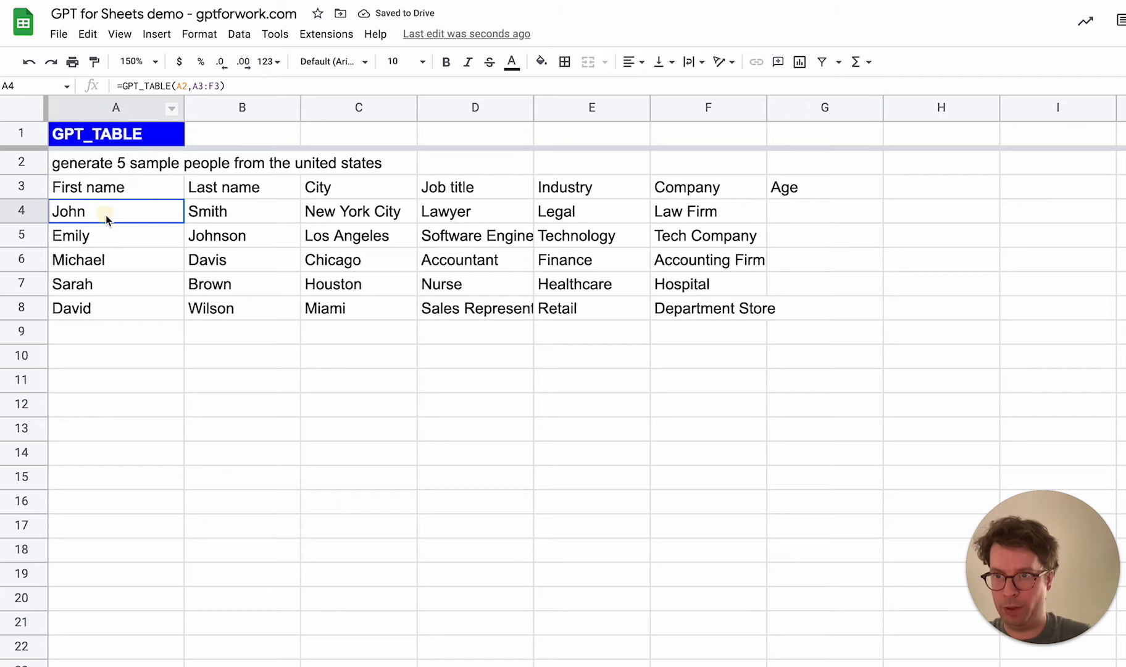
pyautogui.click(220, 85)
pyautogui.press('Left')
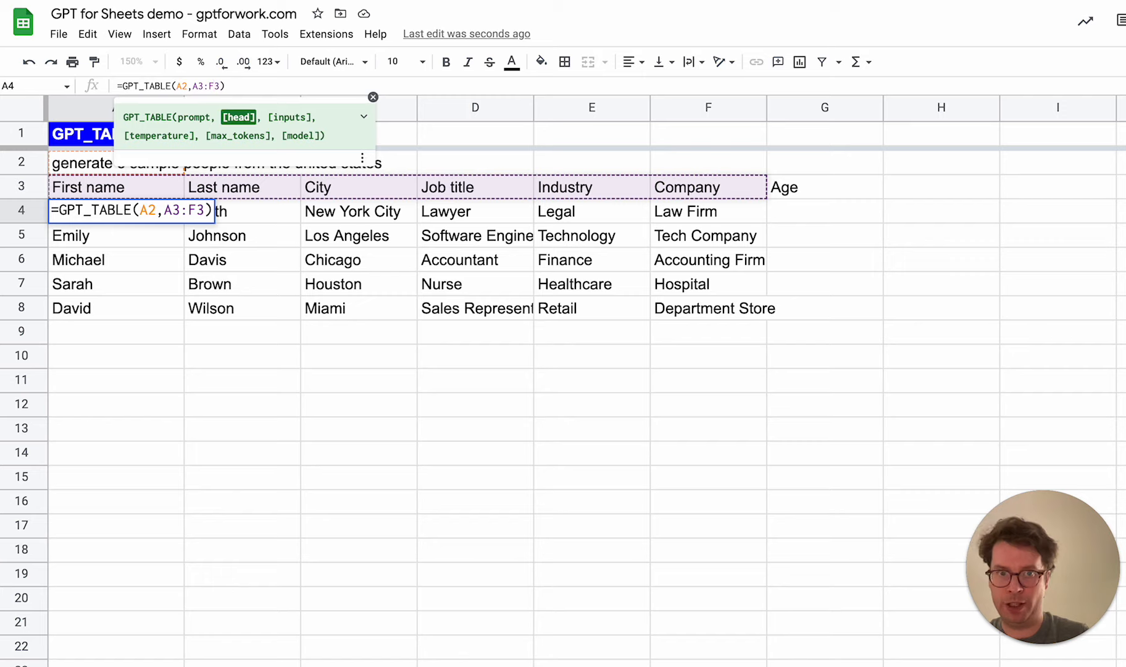
pyautogui.press('BackSpace')
pyautogui.write('G')
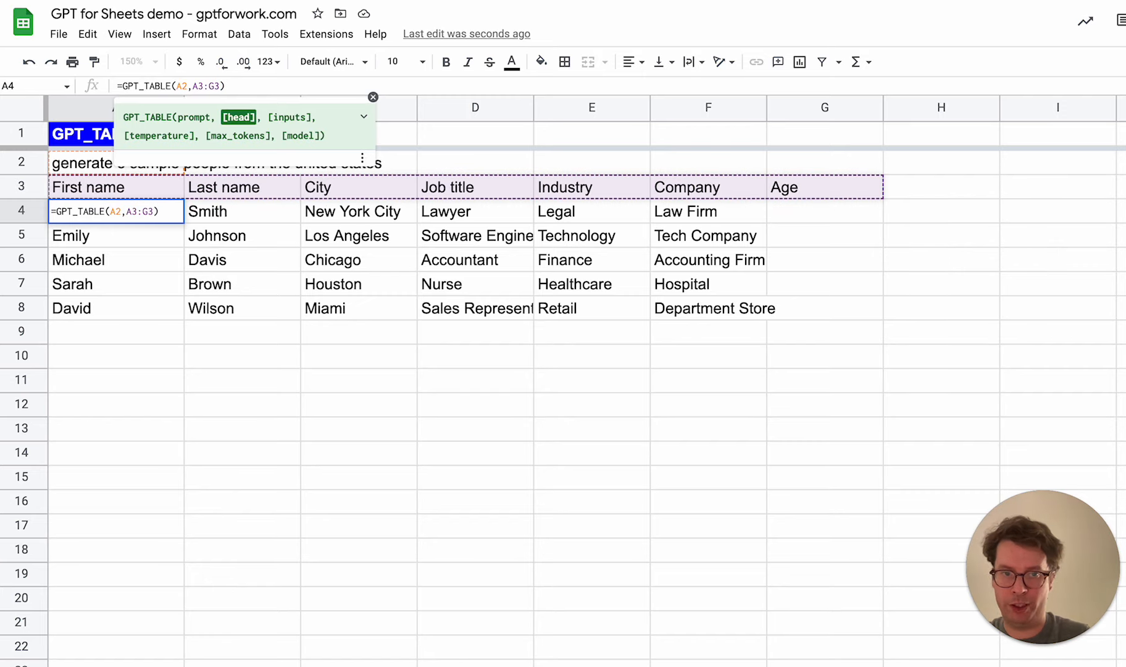
pyautogui.press('Return')
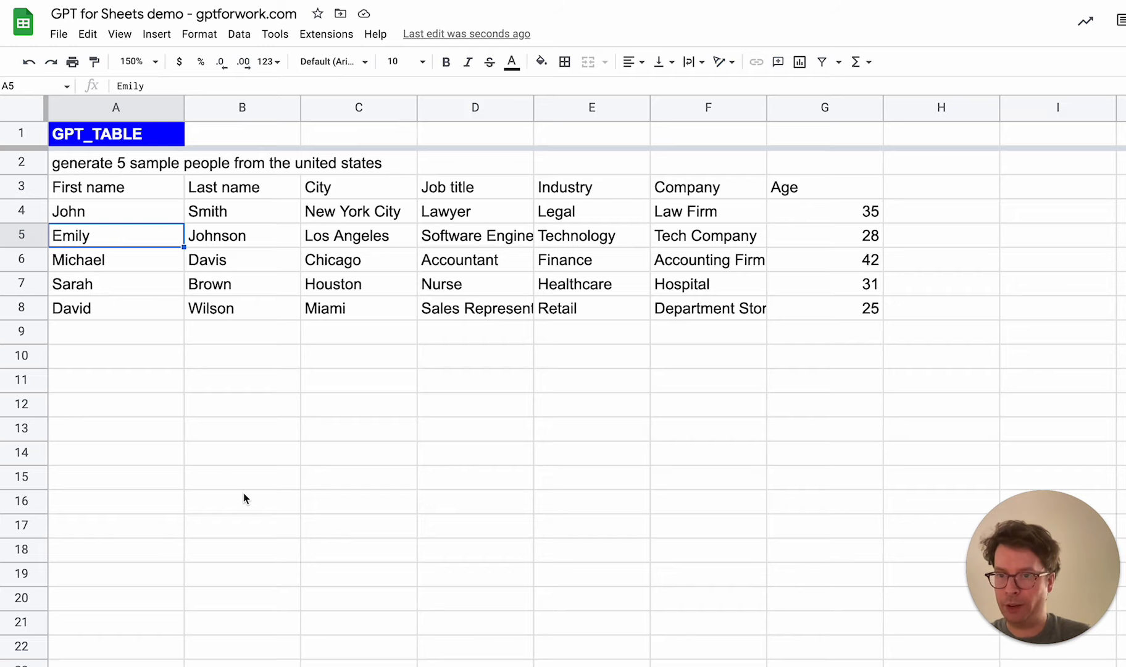
# Change the text colour of the hidden football article in cell A27 to black
pyautogui.scroll(-8, 244, 496)
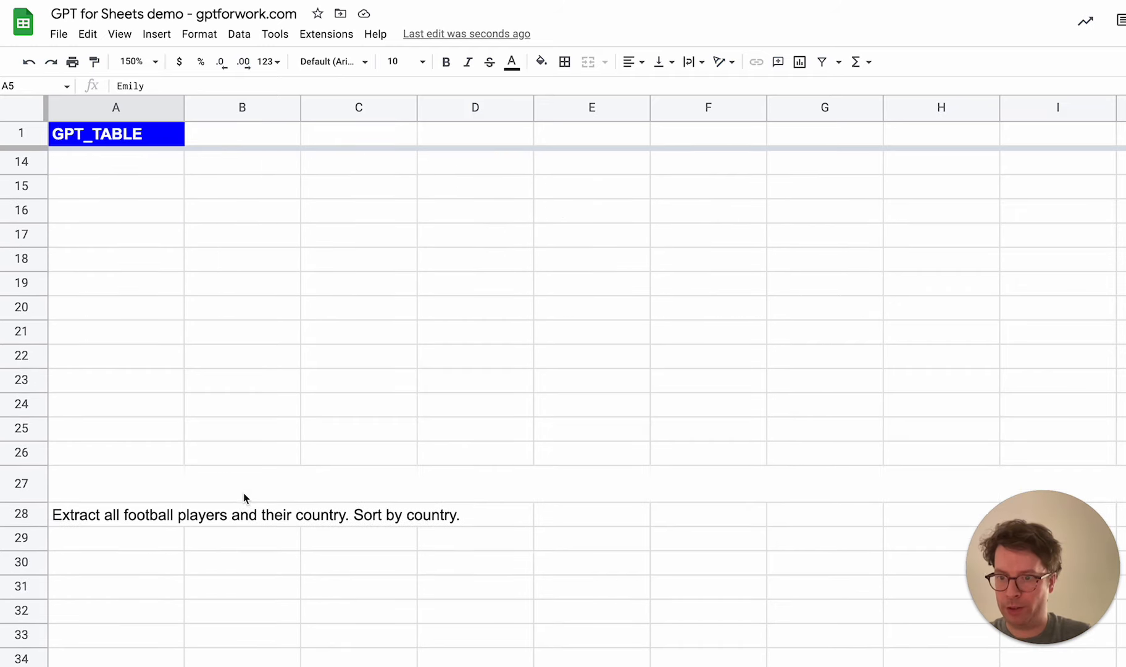
pyautogui.scroll(-4, 244, 496)
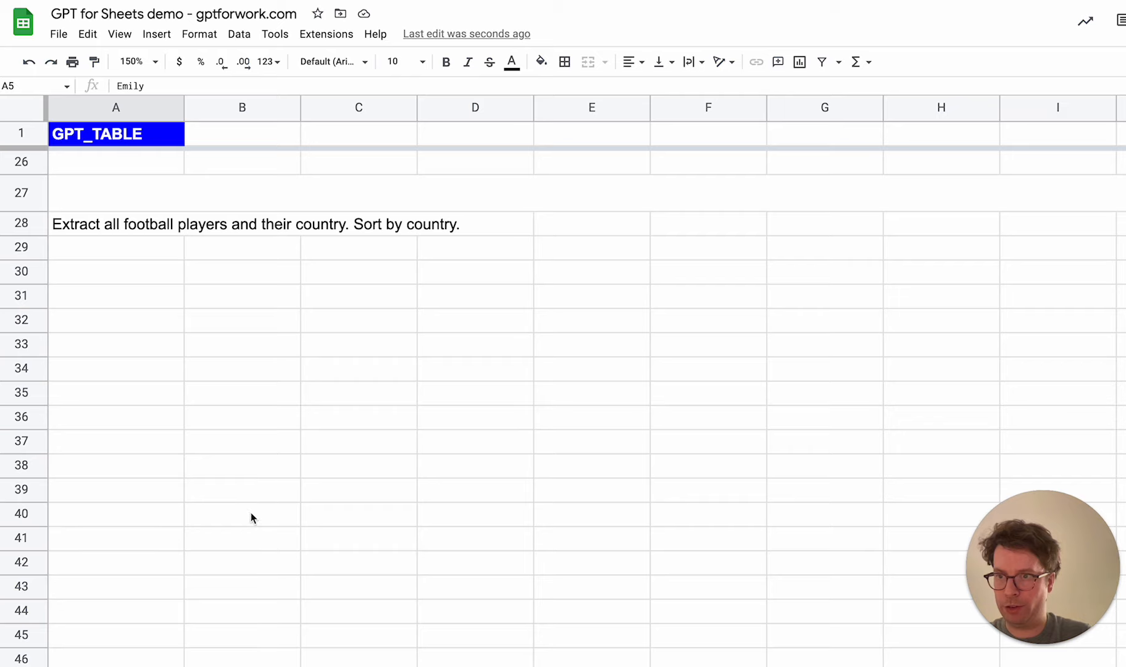
pyautogui.click(112, 199)
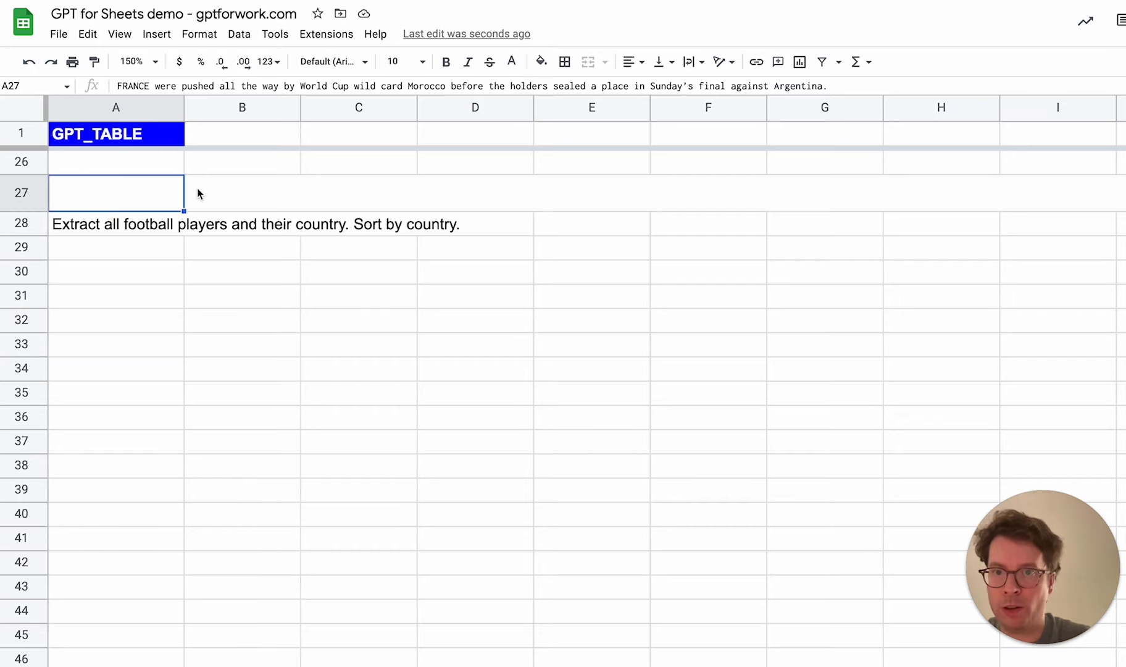
pyautogui.click(511, 62)
pyautogui.click(518, 115)
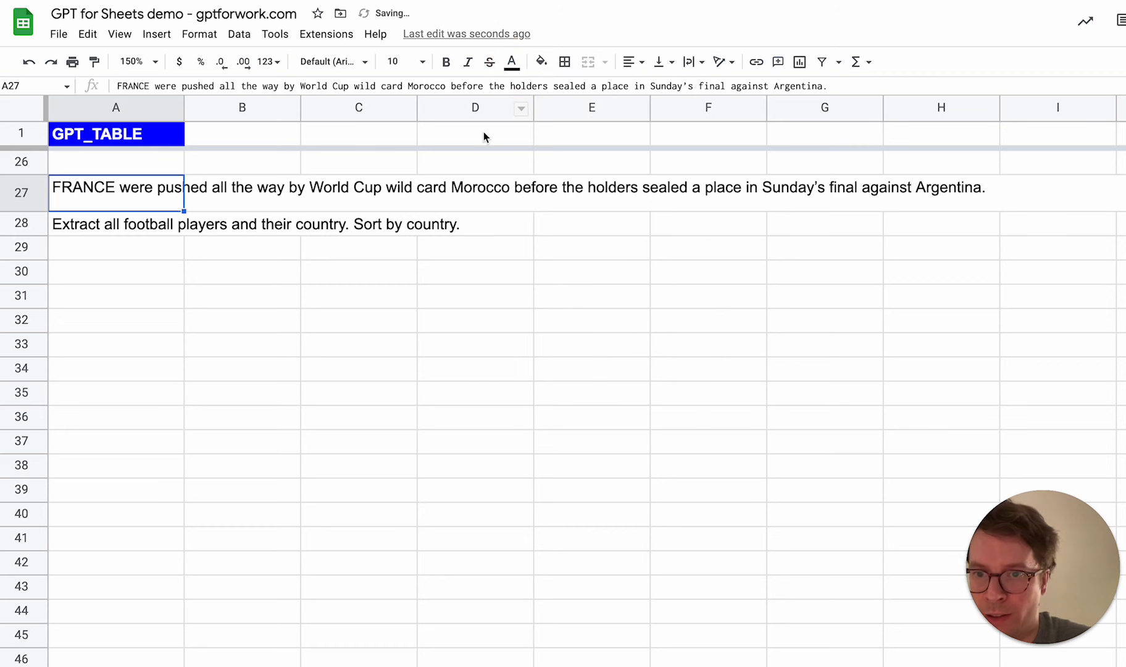
# Read through the full article in A27 and resize row 27 to show only its first two paragraphs
pyautogui.moveTo(34, 211); pyautogui.dragTo(59, 433)
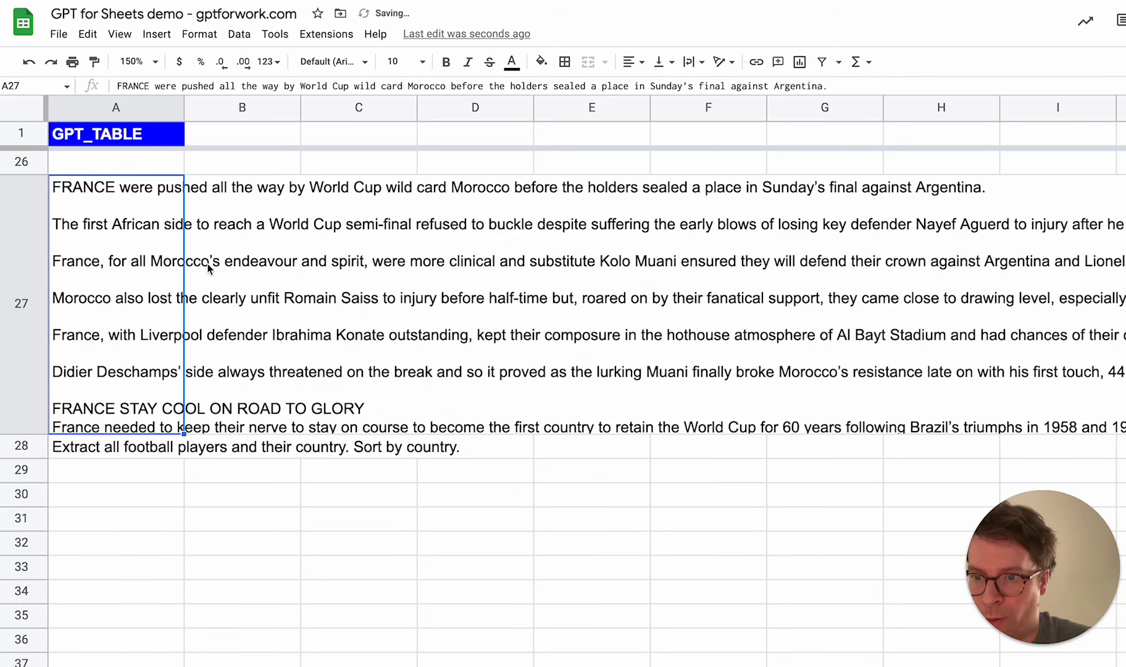
pyautogui.doubleClick(147, 270)
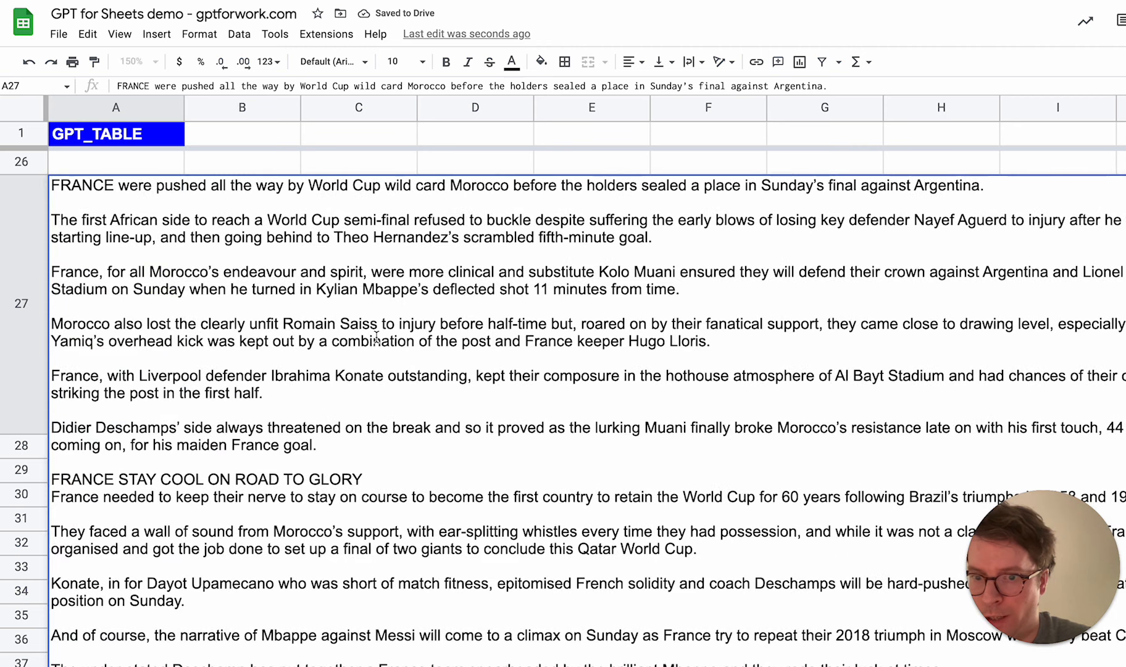
pyautogui.scroll(-3, 376, 337)
pyautogui.scroll(-5, 376, 337)
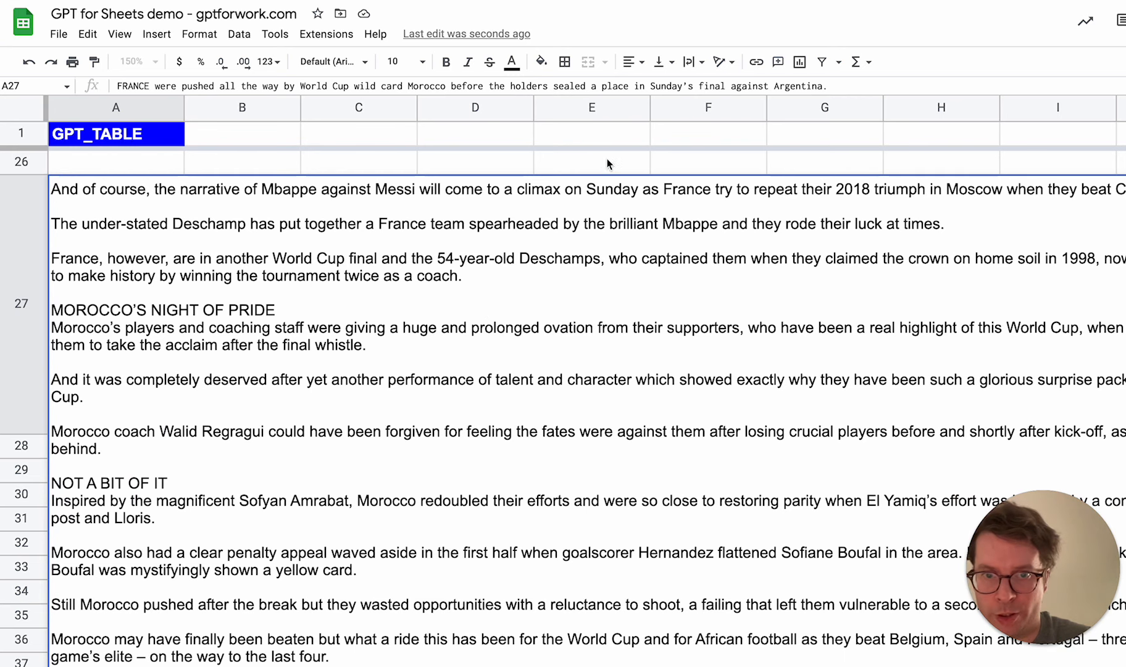
pyautogui.click(584, 171)
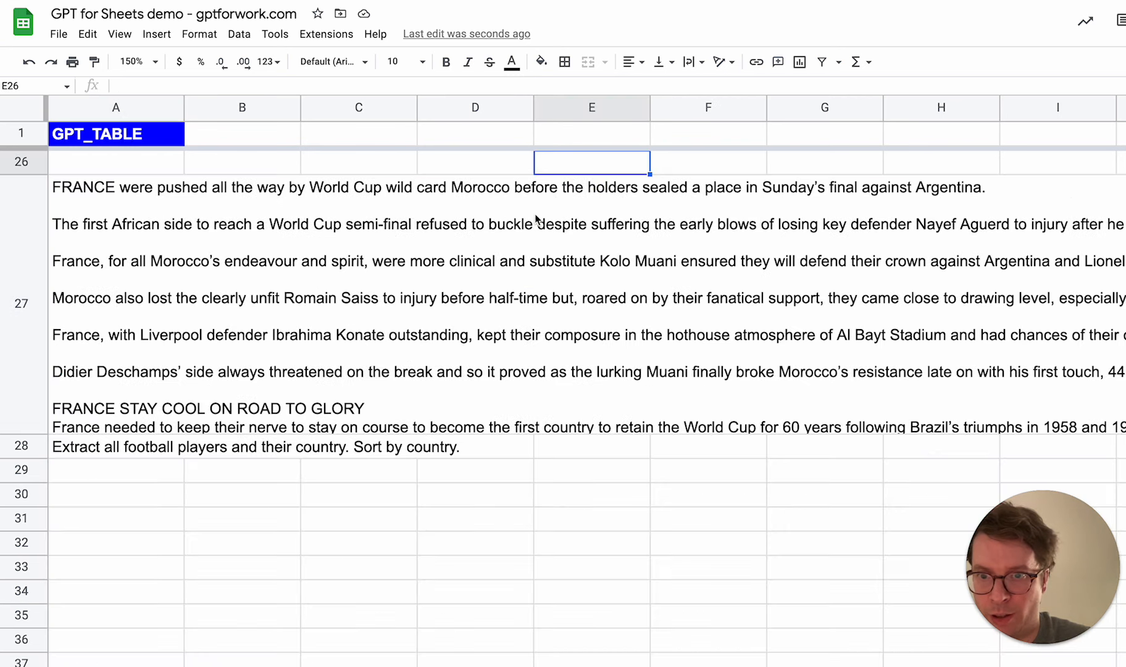
pyautogui.moveTo(39, 434); pyautogui.dragTo(57, 240)
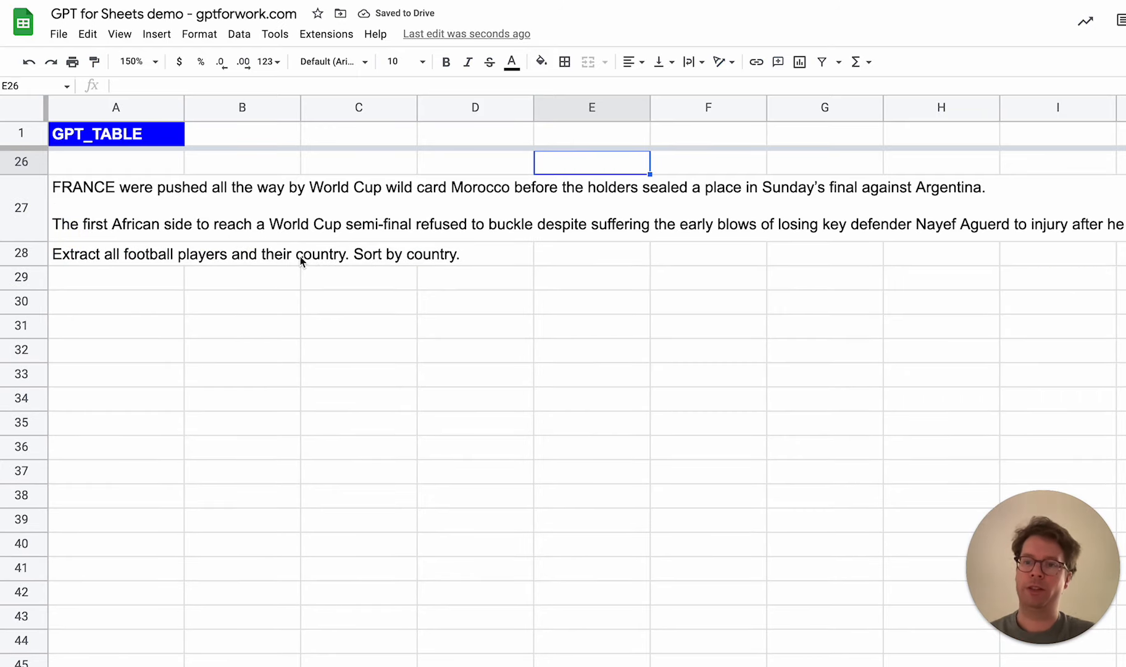
pyautogui.click(144, 223)
# Shorten the prompt in A28 to "Extract all football players and their country."
pyautogui.click(110, 258)
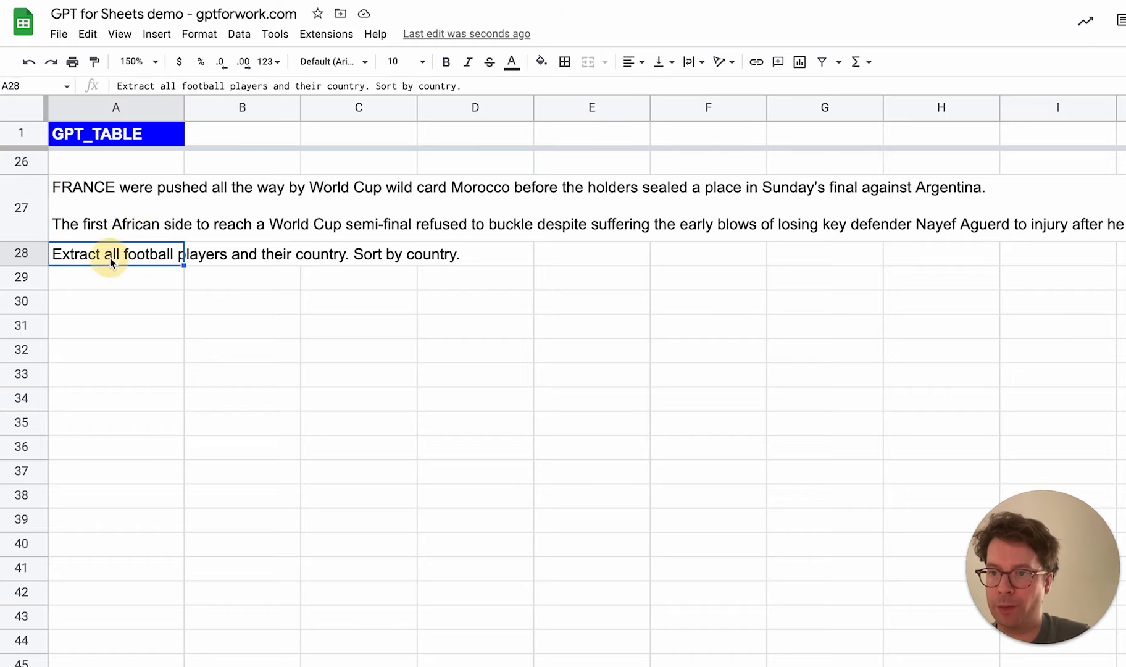
pyautogui.doubleClick(110, 258)
pyautogui.press('BackSpace')
pyautogui.press('BackSpace')
pyautogui.press('BackSpace')
pyautogui.press('BackSpace')
pyautogui.press('BackSpace')
pyautogui.press('BackSpace')
pyautogui.press('BackSpace')
pyautogui.press('BackSpace')
pyautogui.press('BackSpace')
pyautogui.press('BackSpace')
pyautogui.press('BackSpace')
pyautogui.press('BackSpace')
pyautogui.press('BackSpace')
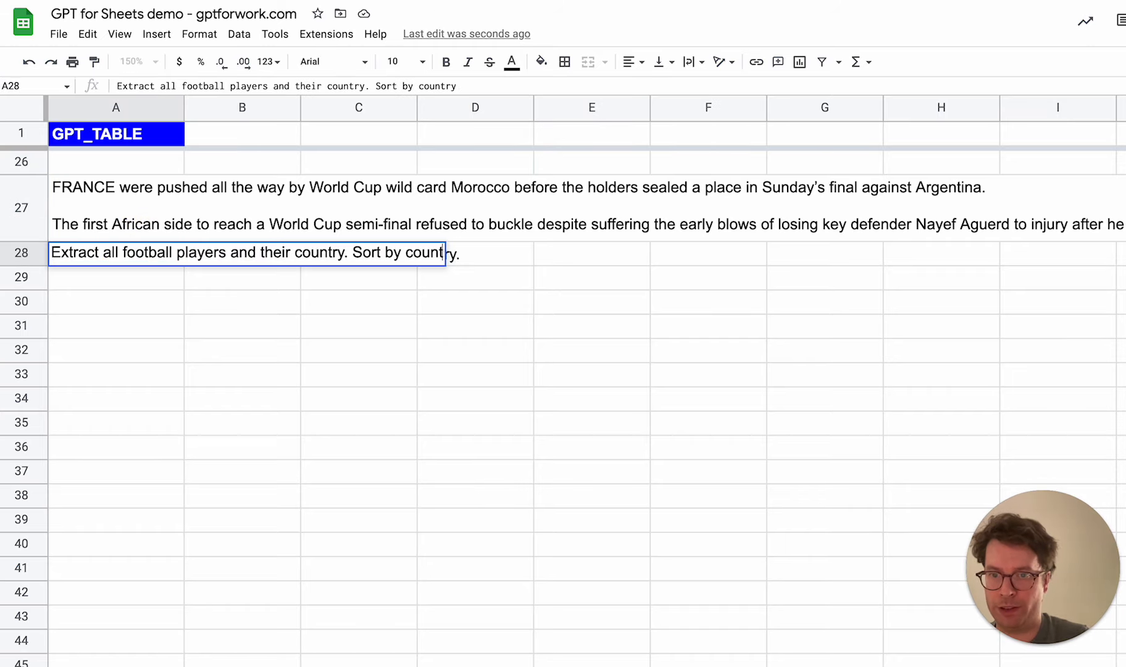
pyautogui.press('BackSpace')
pyautogui.press('BackSpace')
pyautogui.press('BackSpace')
pyautogui.press('BackSpace')
pyautogui.press('Return')
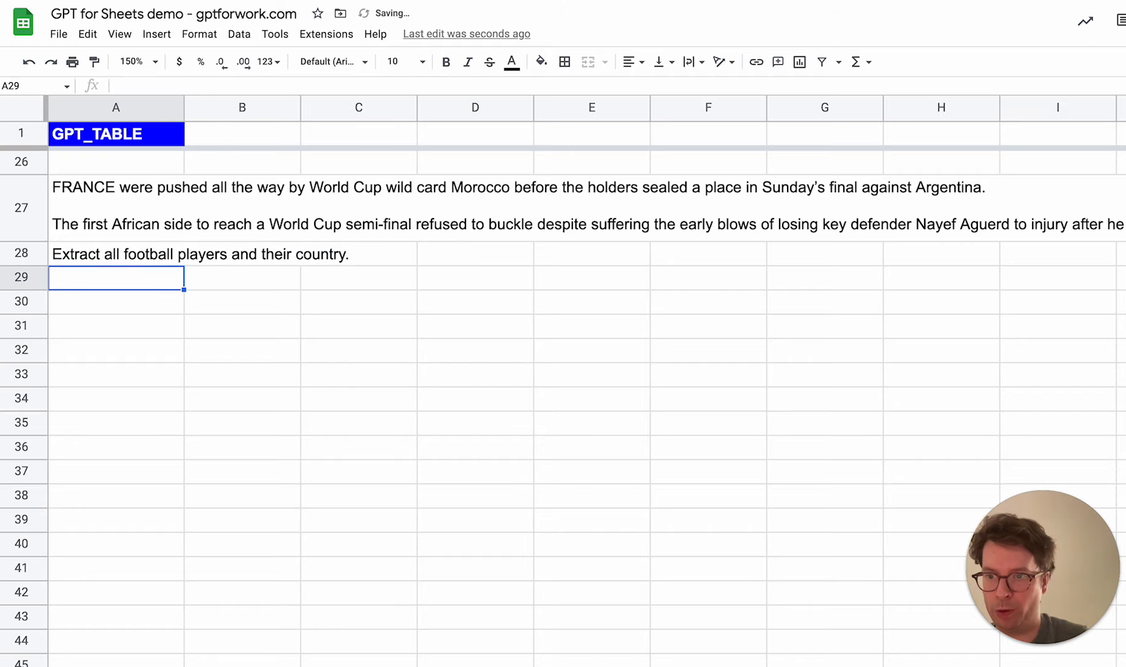
# Enter the formula =GPT_TABLE(A27:A28) in A29 to build a table from the article and the prompt
pyautogui.write('=')
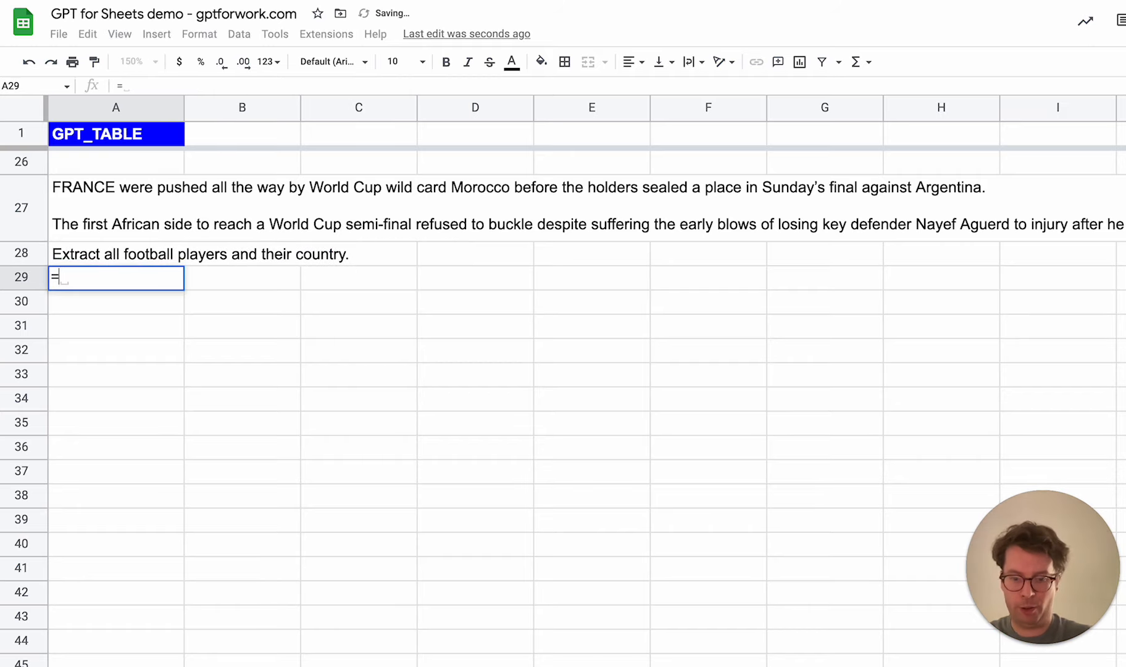
pyautogui.write('GPT_TABLE(')
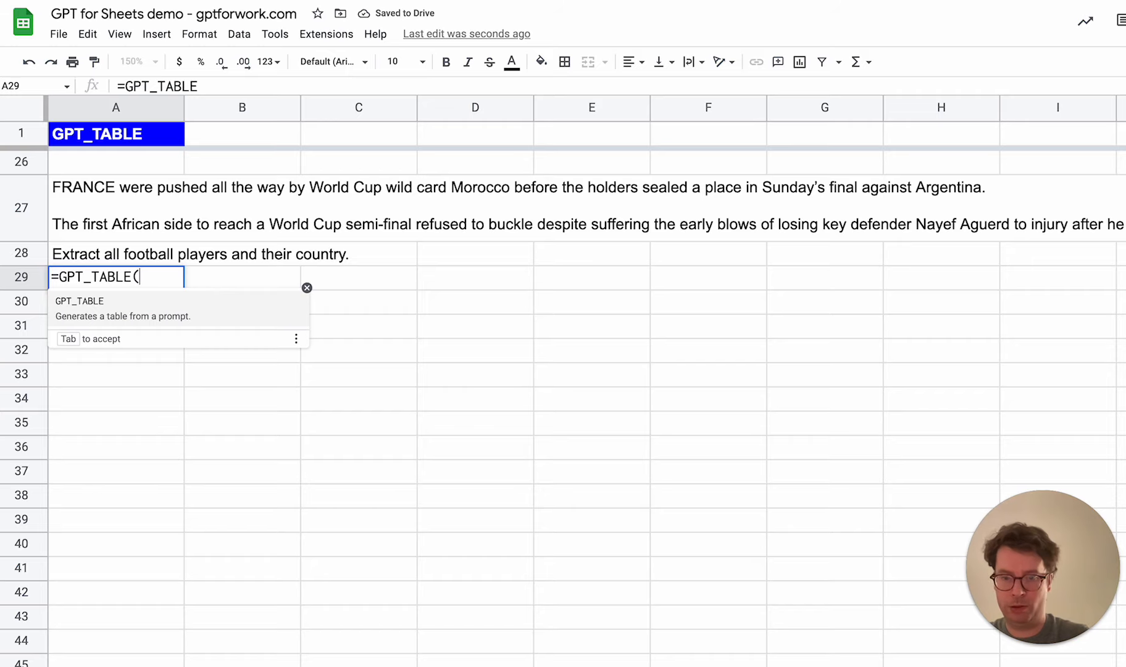
pyautogui.press('Up')
pyautogui.write(')')
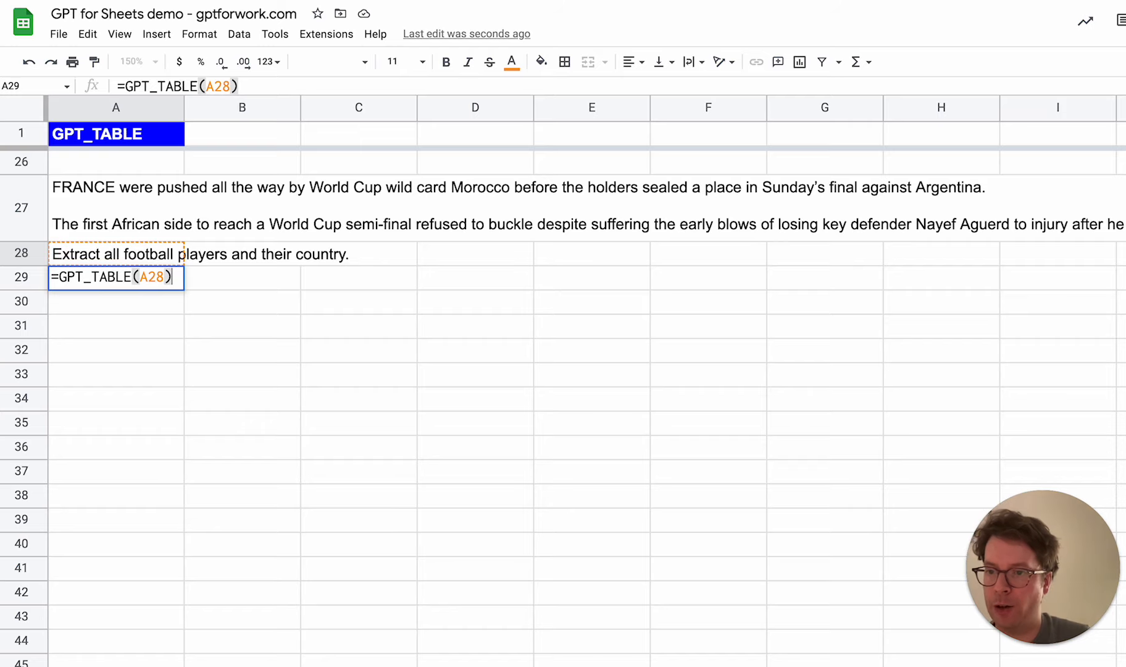
pyautogui.click(162, 277)
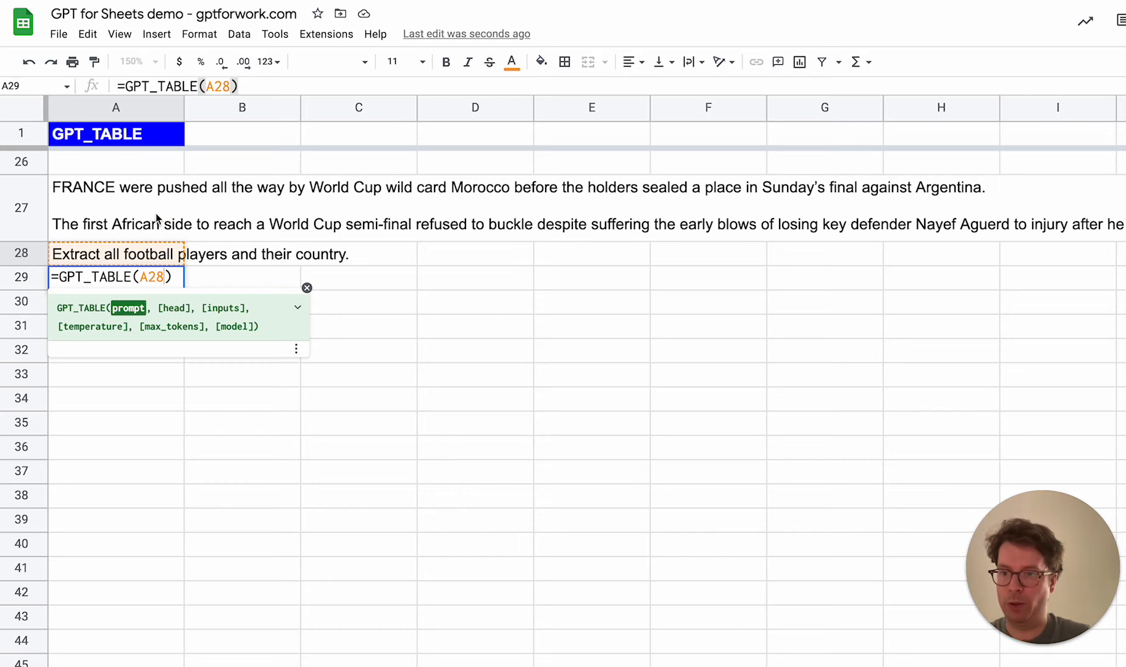
pyautogui.press('BackSpace')
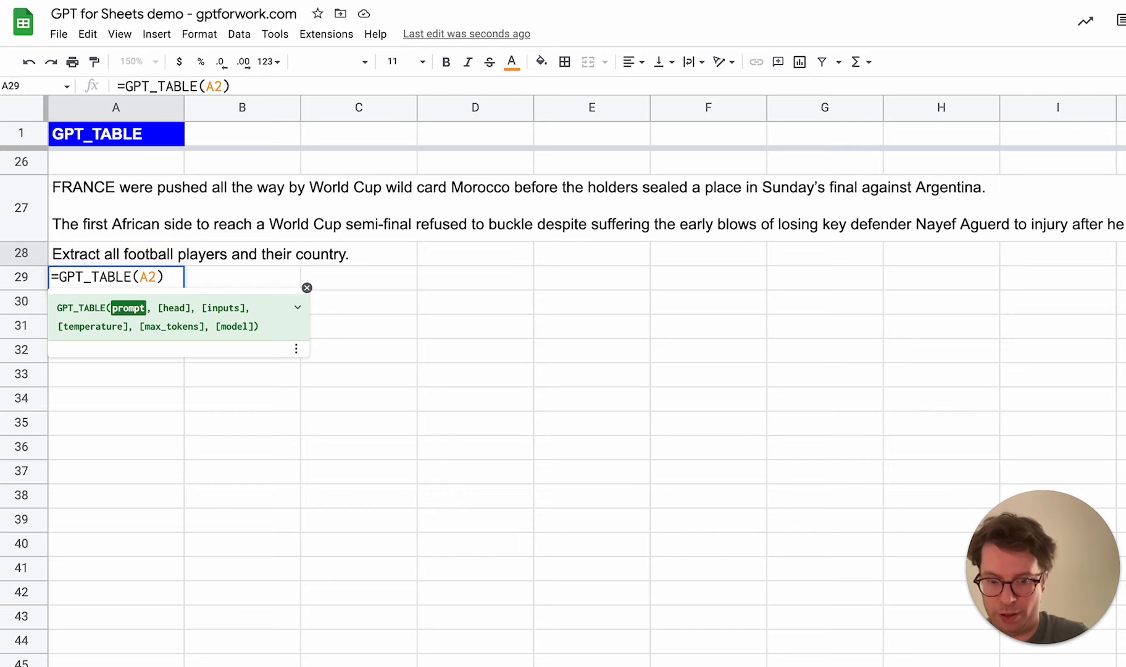
pyautogui.write('&')
pyautogui.press('BackSpace')
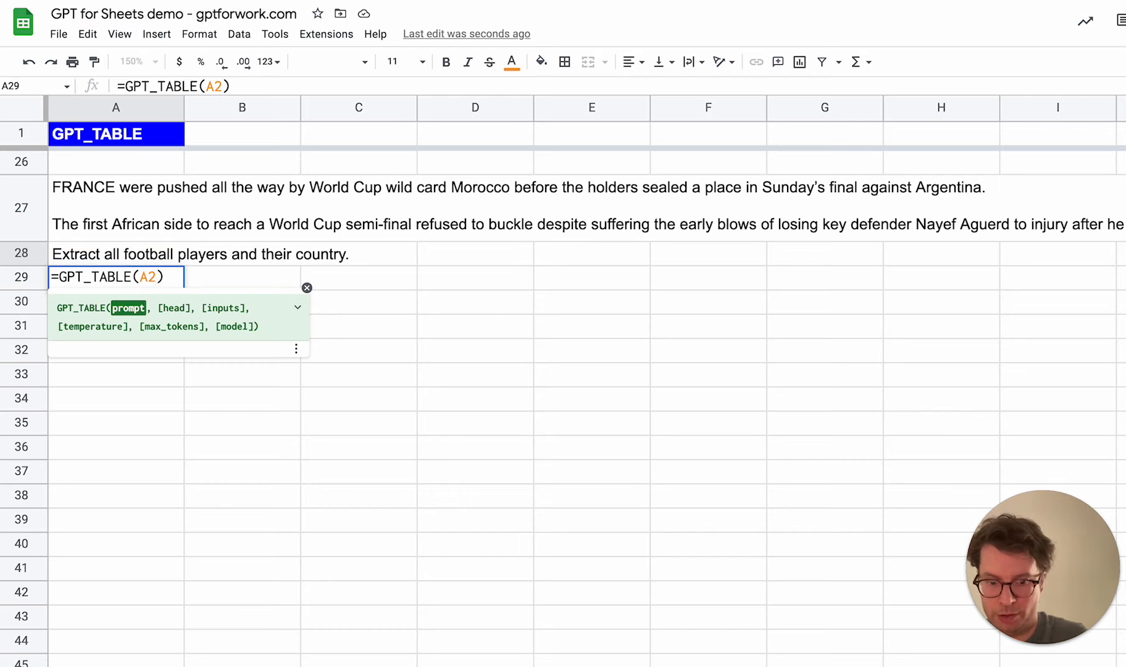
pyautogui.write('7')
pyautogui.write(':A')
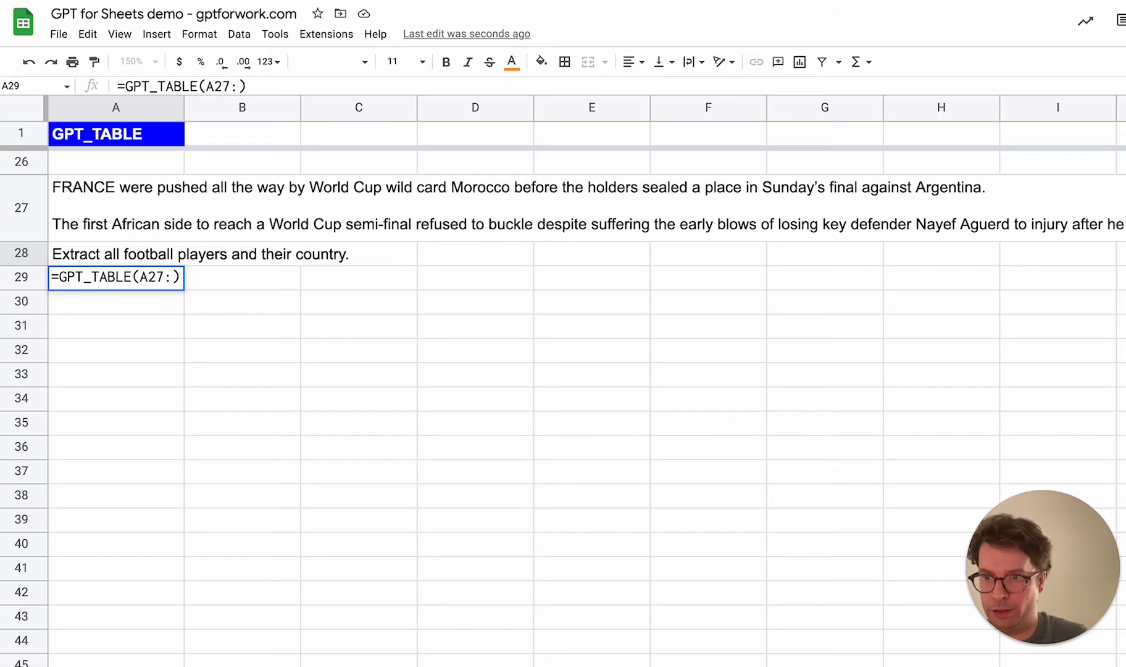
pyautogui.write('28')
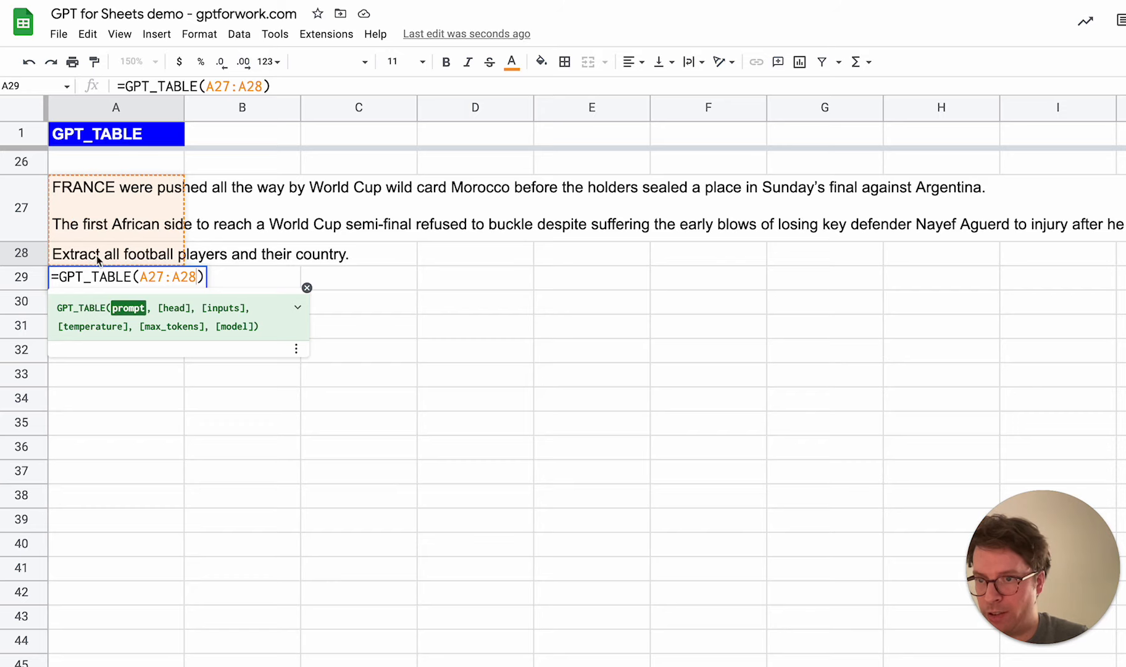
pyautogui.press('Return')
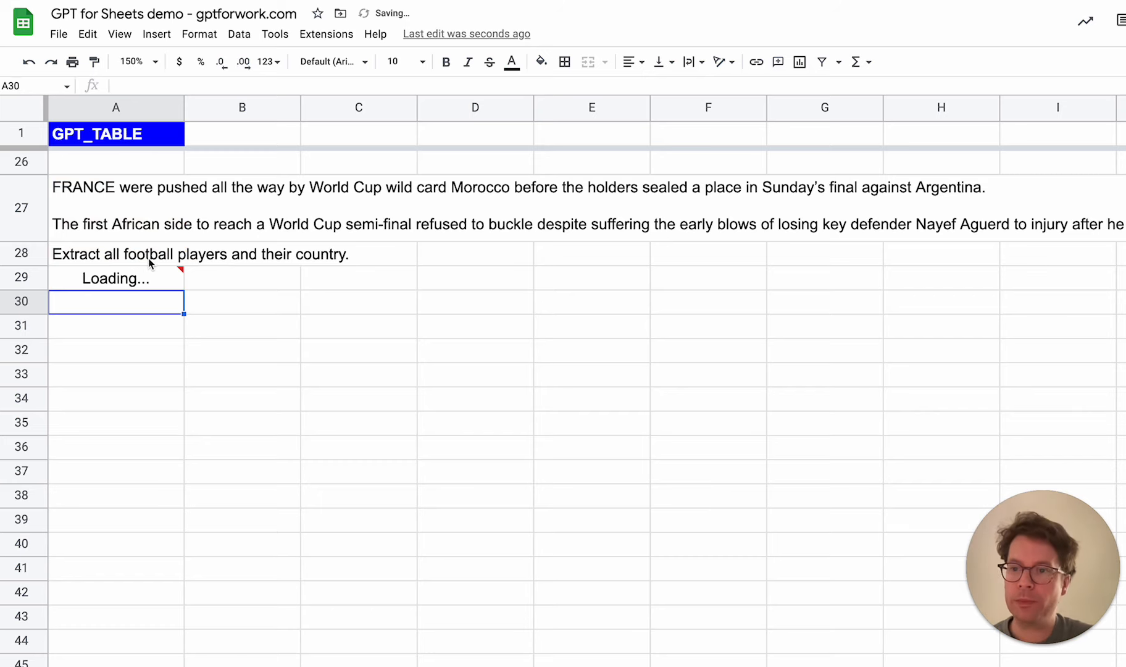
# Examine the generated player table, checking the formula in A29 and the header in B29
pyautogui.moveTo(157, 284)
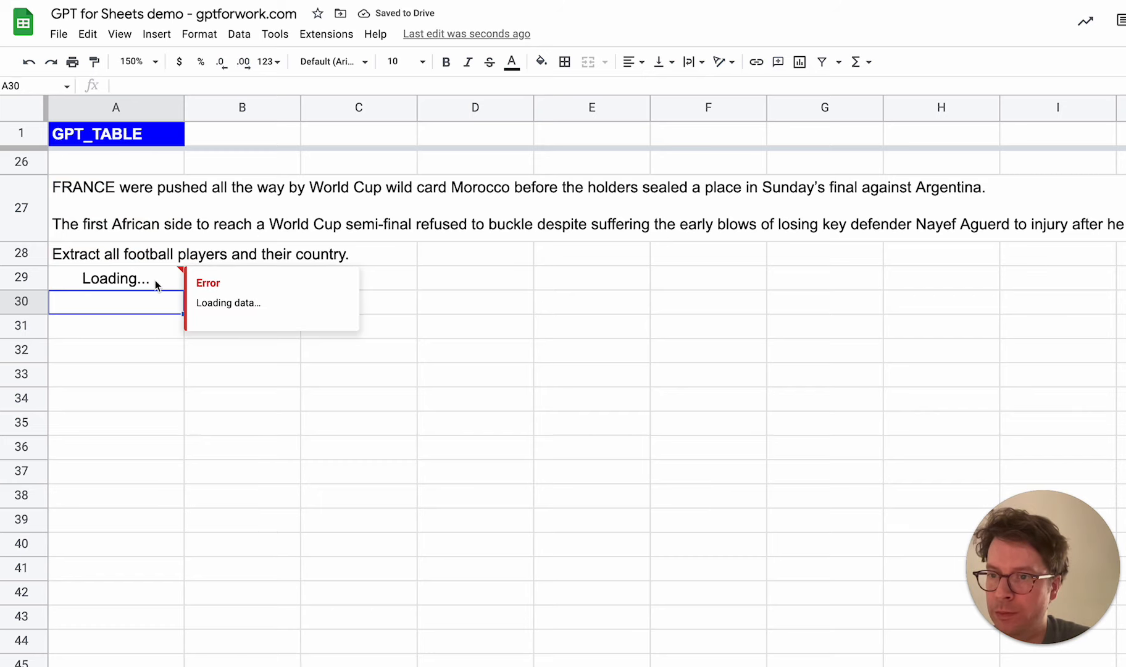
pyautogui.click(364, 370)
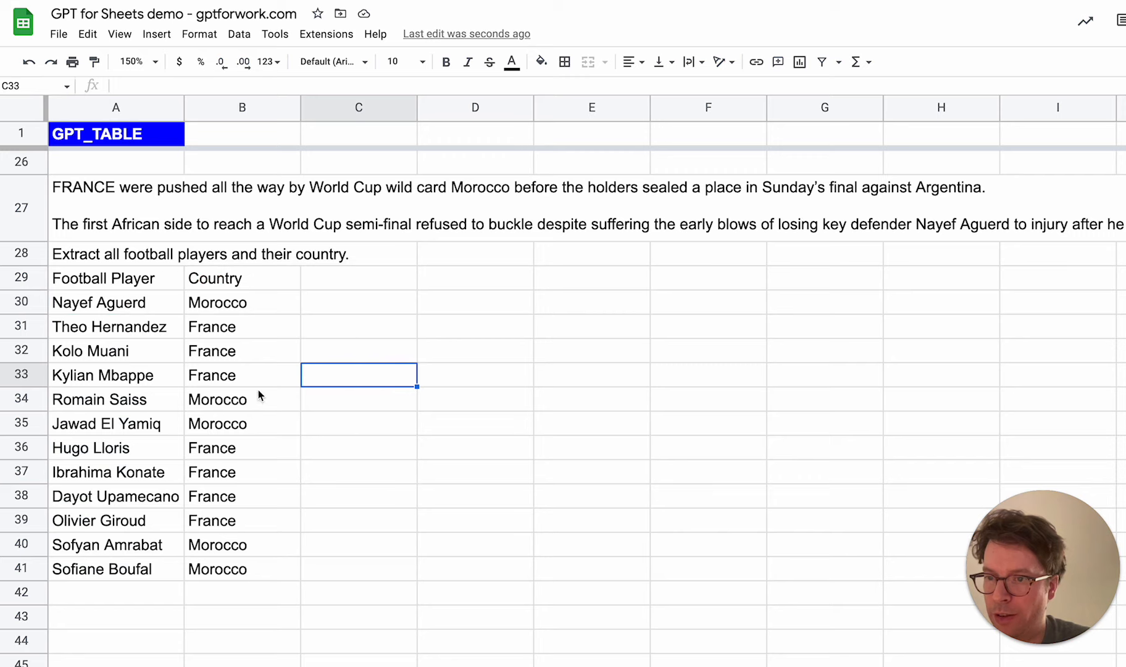
pyautogui.click(131, 281)
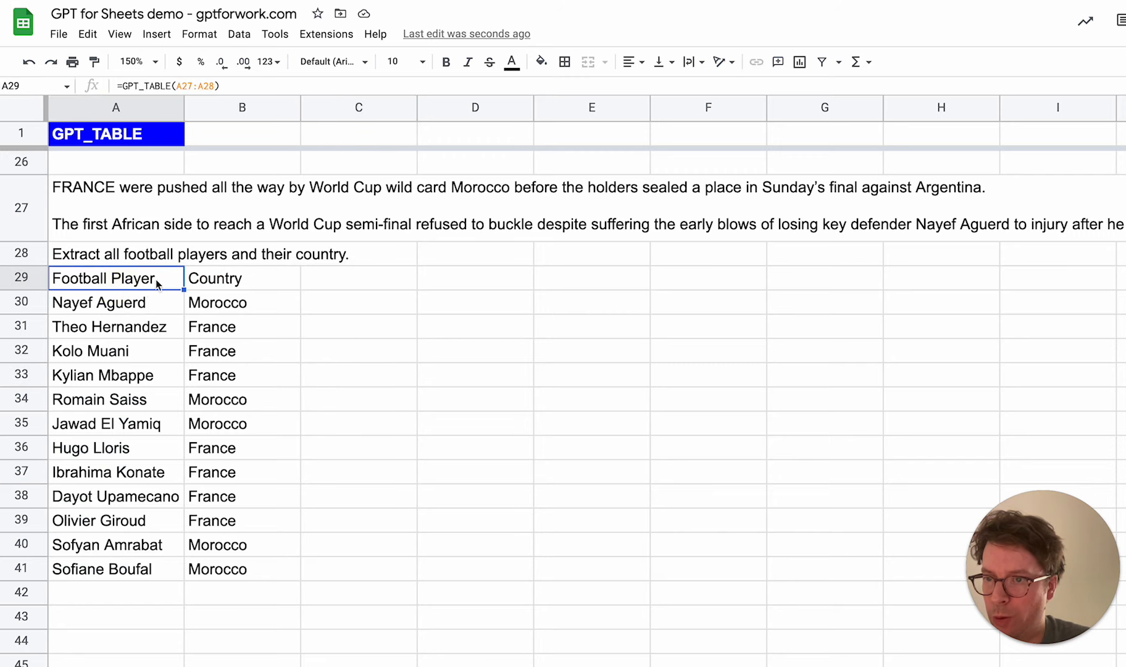
pyautogui.click(226, 279)
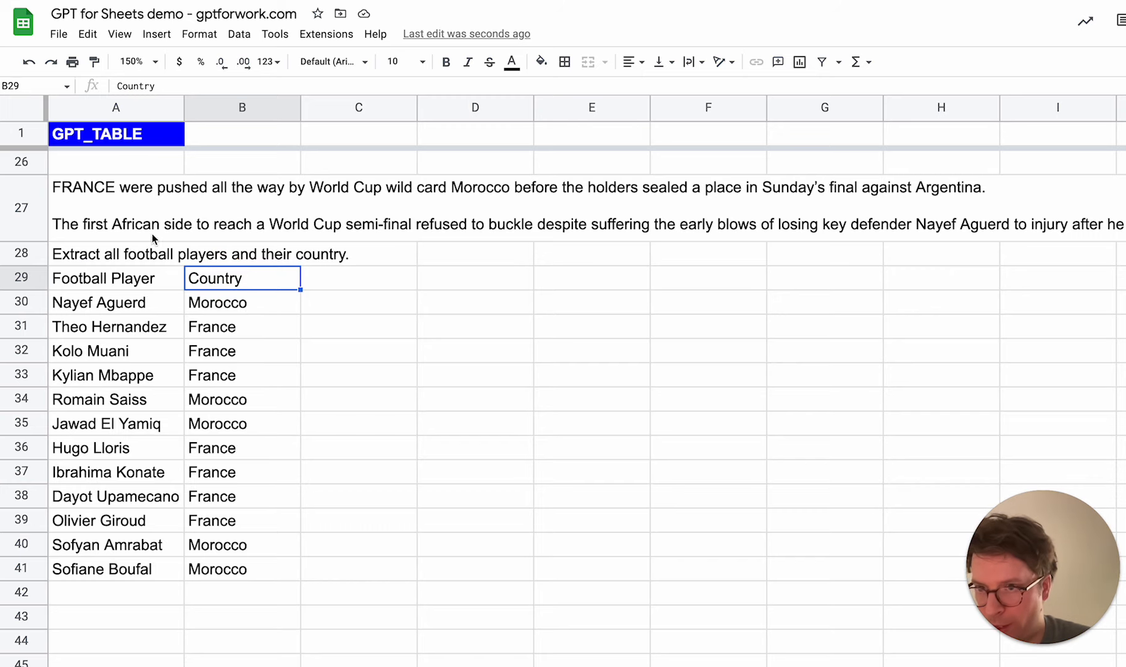
# Extend the prompt in A28 with "Sort by country." after the existing sentence, keeping one space between them
pyautogui.click(146, 256)
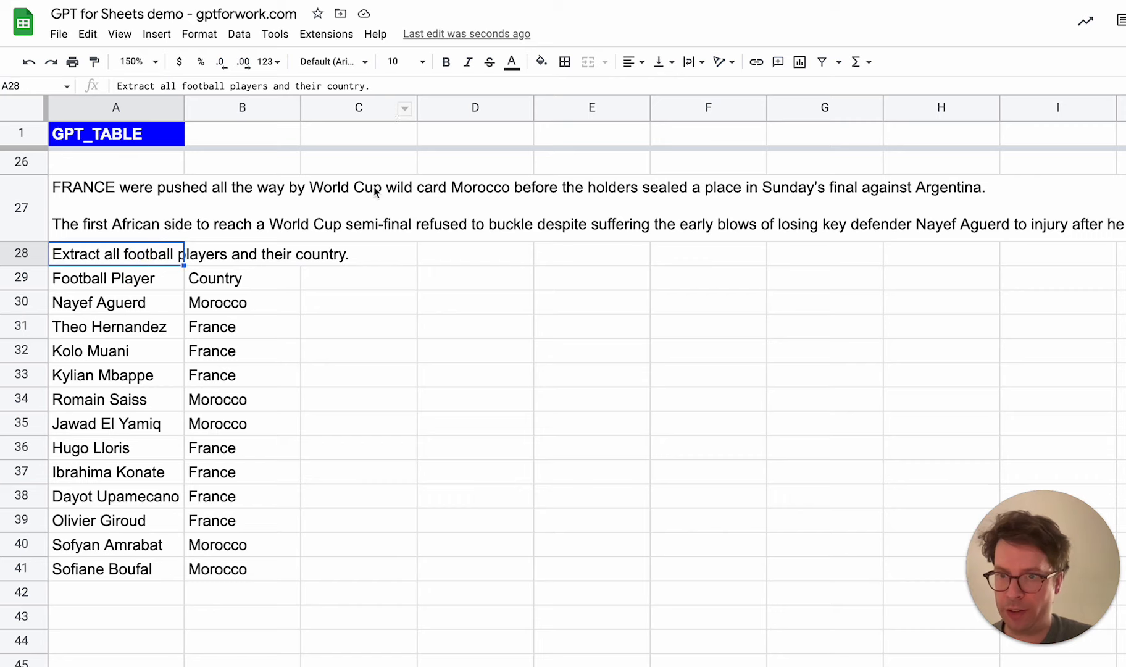
pyautogui.click(399, 85)
pyautogui.write('Sor')
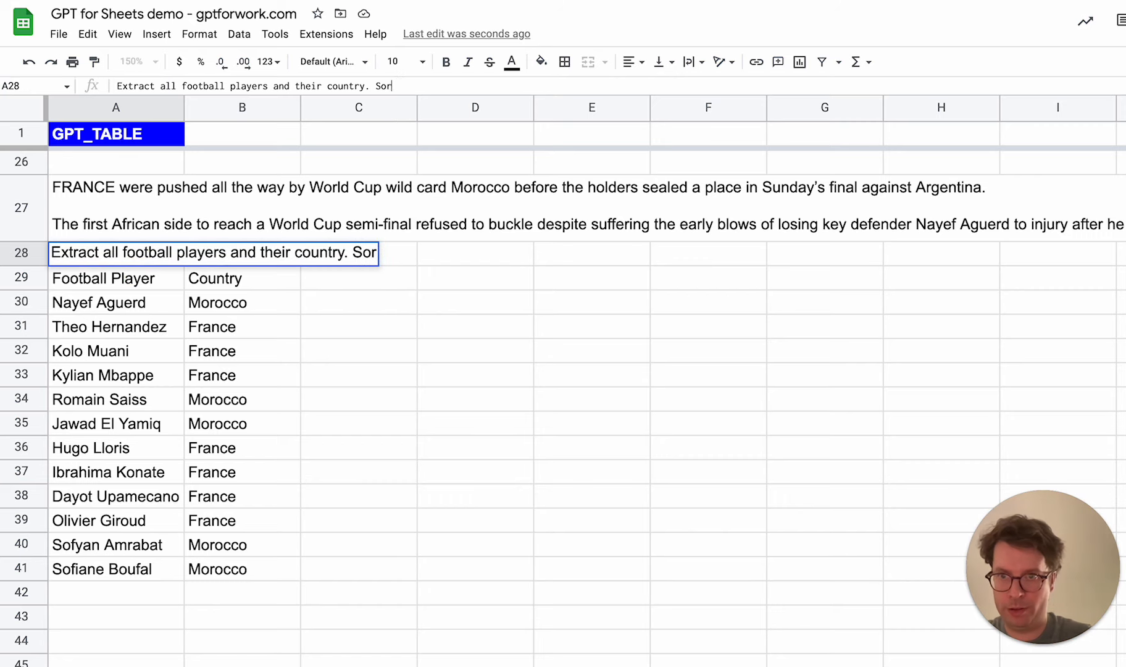
pyautogui.write('t by country.')
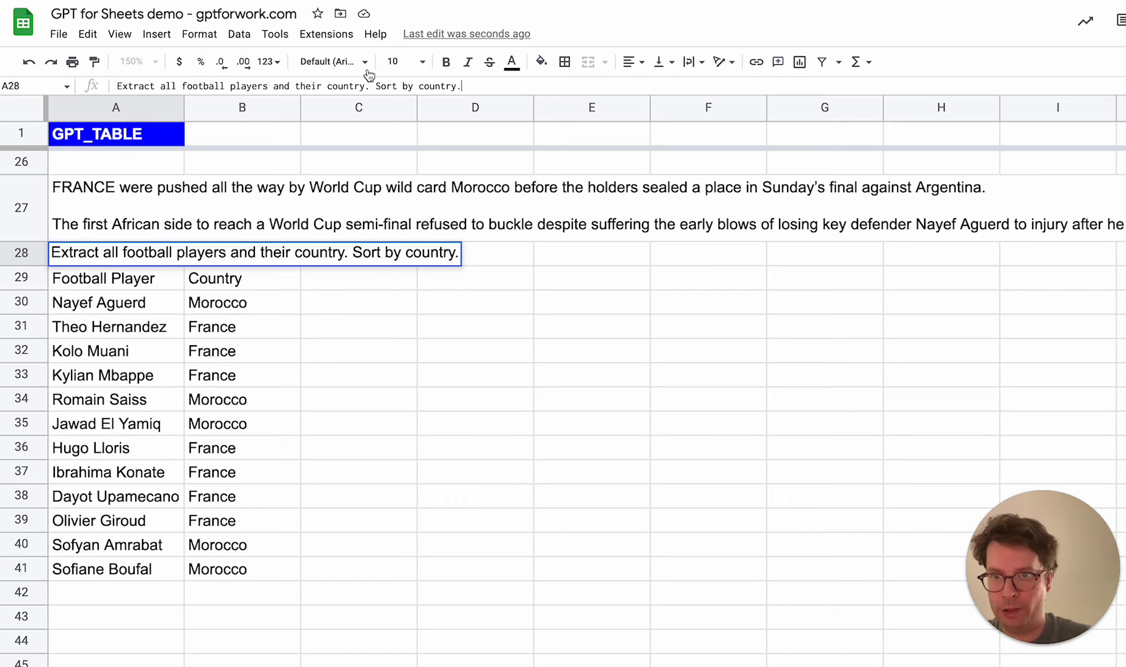
pyautogui.click(380, 86)
pyautogui.press('BackSpace')
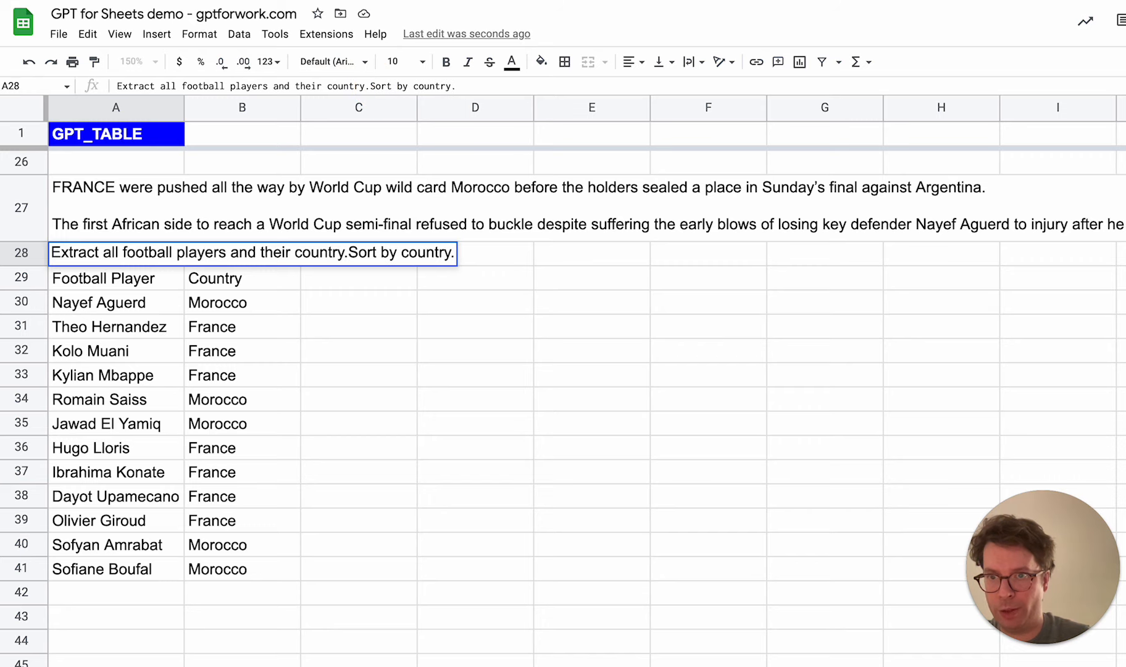
pyautogui.press('Return')
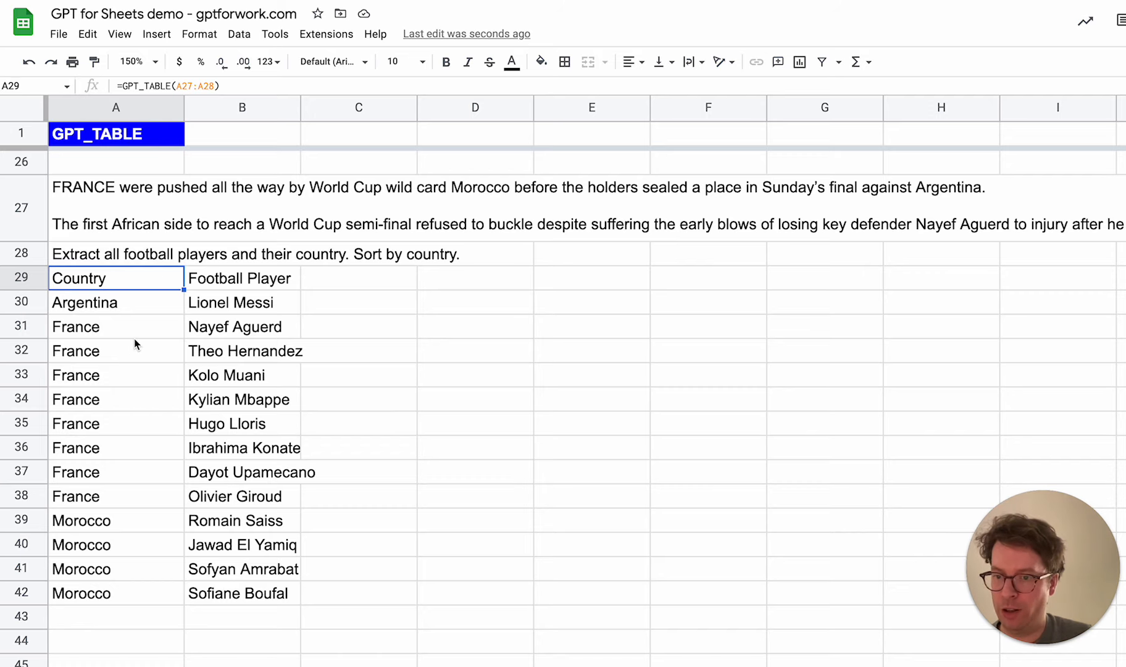
# Examine the regenerated player table, checking its first data row against the article, the prompt and the formula in A29
pyautogui.click(158, 307)
pyautogui.click(244, 302)
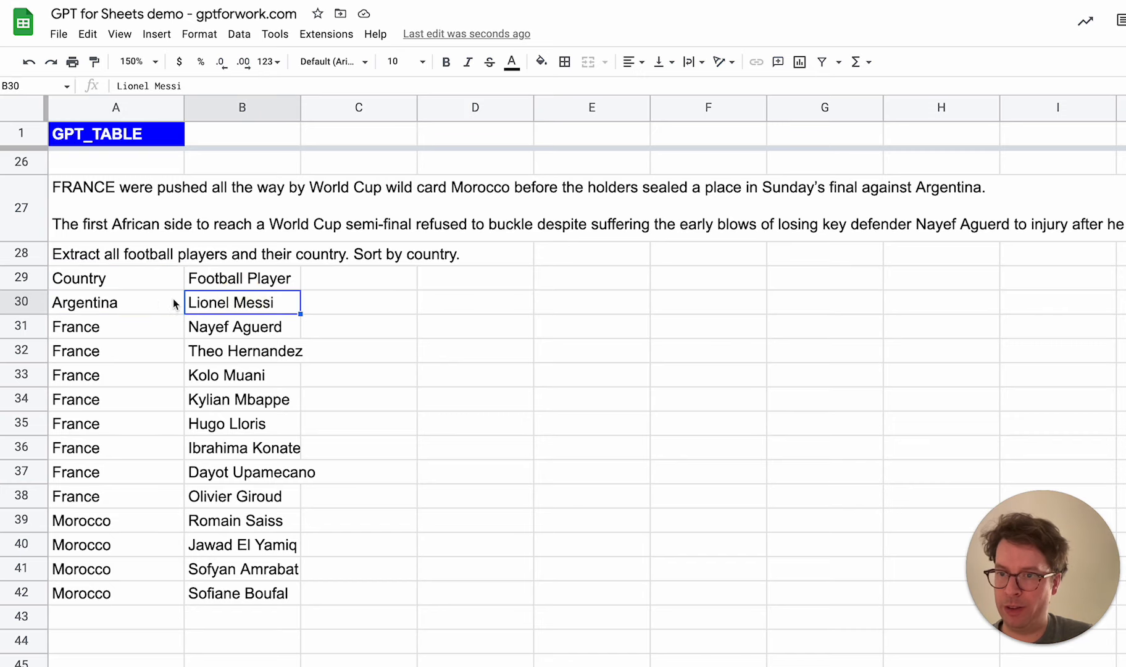
pyautogui.click(132, 299)
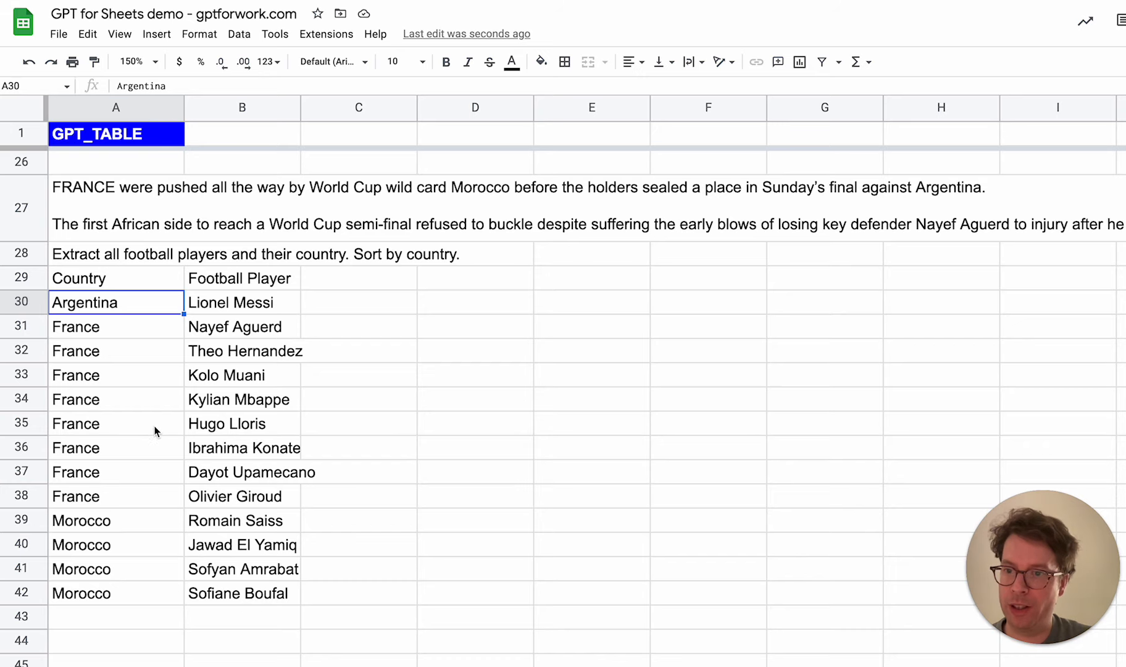
pyautogui.click(103, 224)
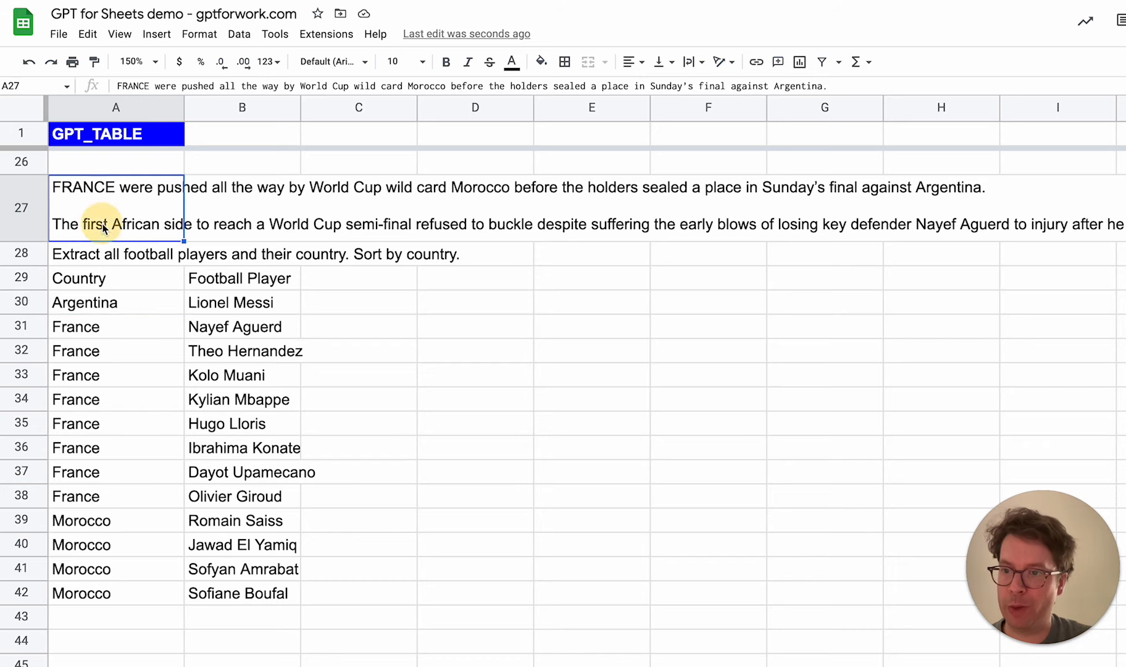
pyautogui.click(128, 253)
pyautogui.click(125, 279)
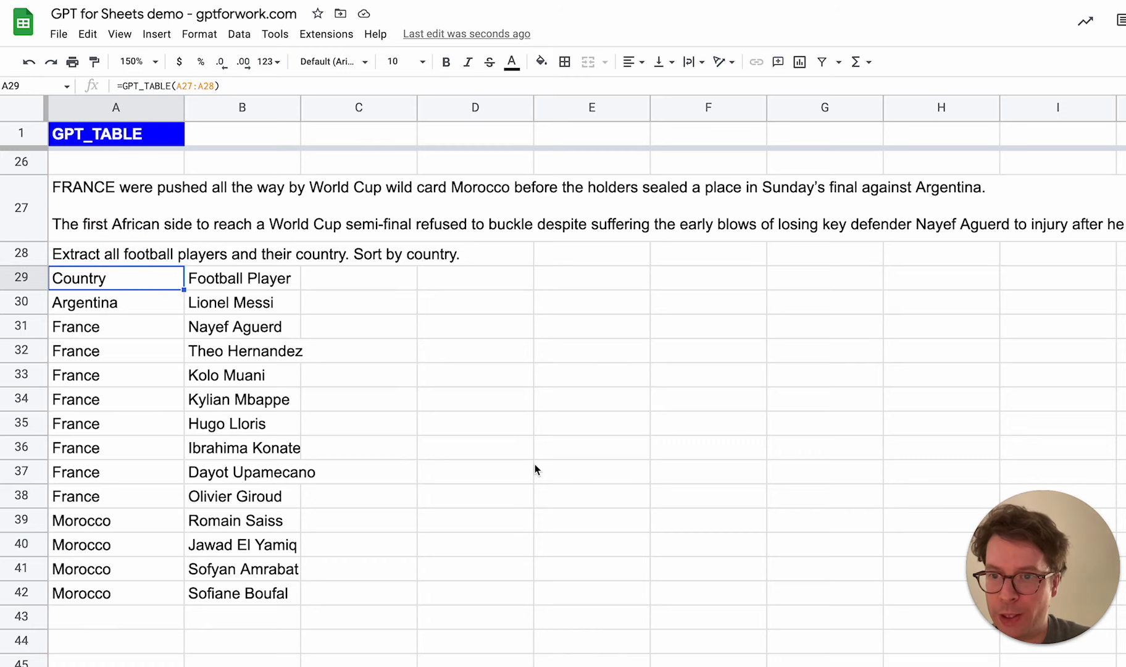
# Review the fruit example, checking the fruits in A55:A59, the headers in row 54 and the prompt in A53
pyautogui.scroll(-3, 536, 468)
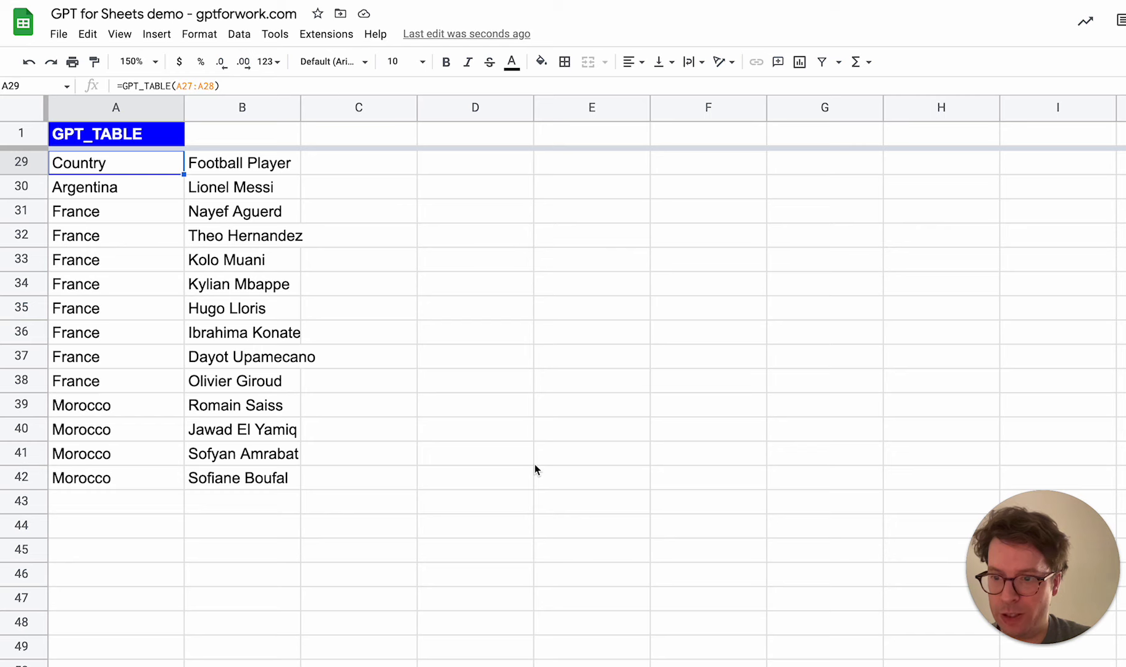
pyautogui.scroll(-5, 535, 466)
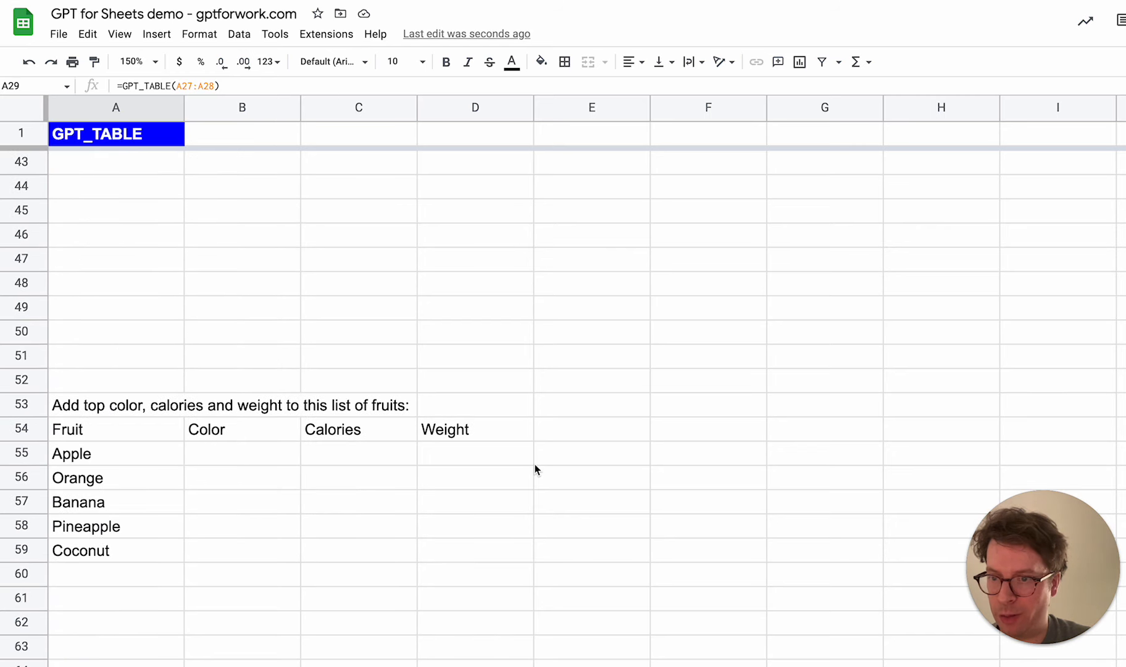
pyautogui.scroll(-3, 535, 469)
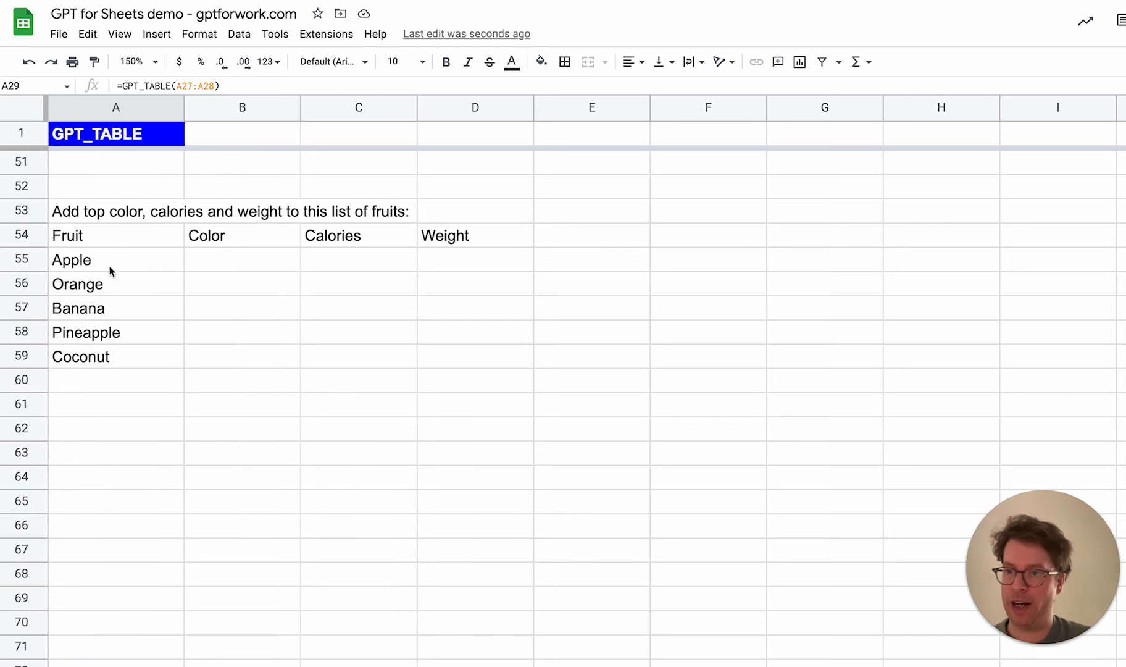
pyautogui.moveTo(125, 264); pyautogui.dragTo(118, 360)
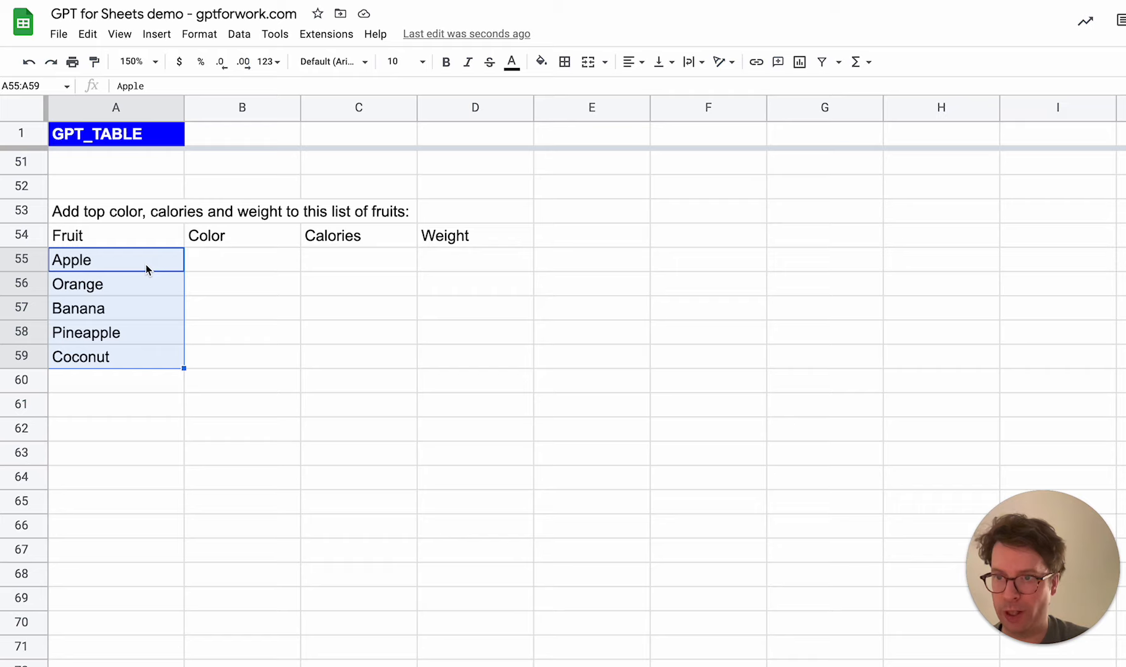
pyautogui.click(140, 232)
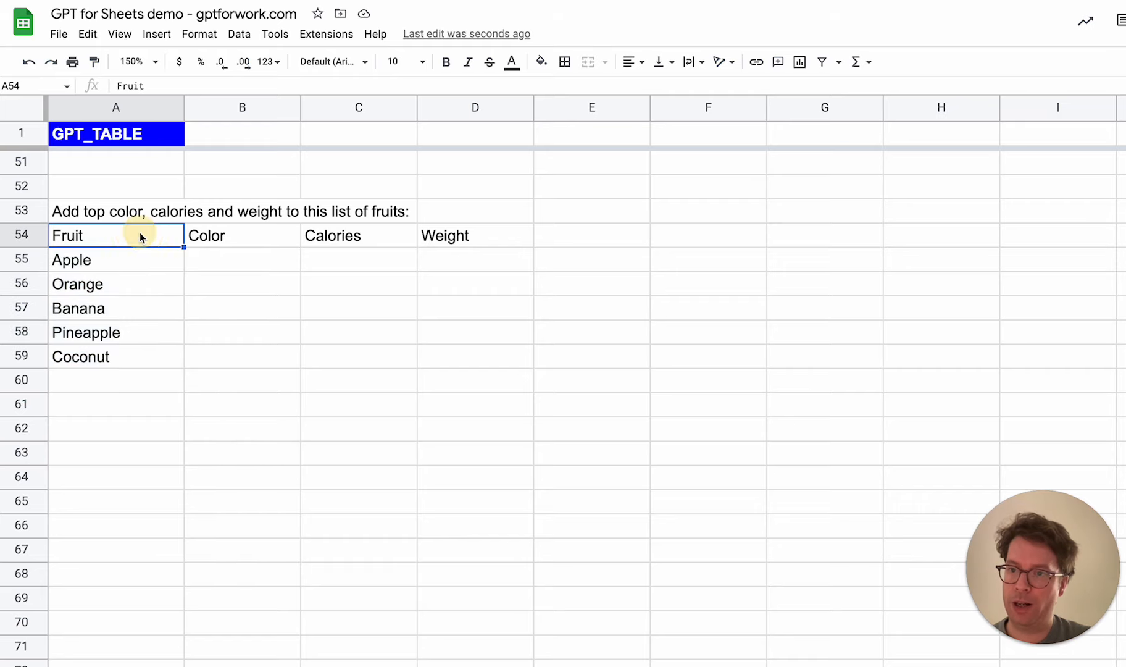
pyautogui.moveTo(240, 231); pyautogui.dragTo(477, 242)
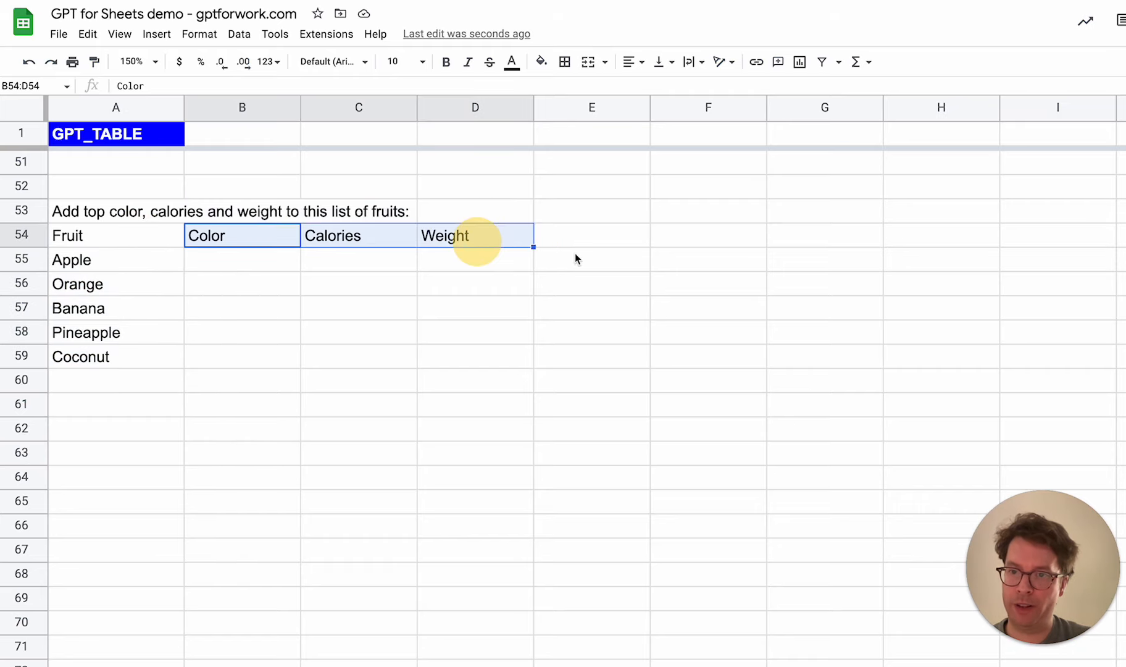
pyautogui.click(257, 236)
pyautogui.click(377, 240)
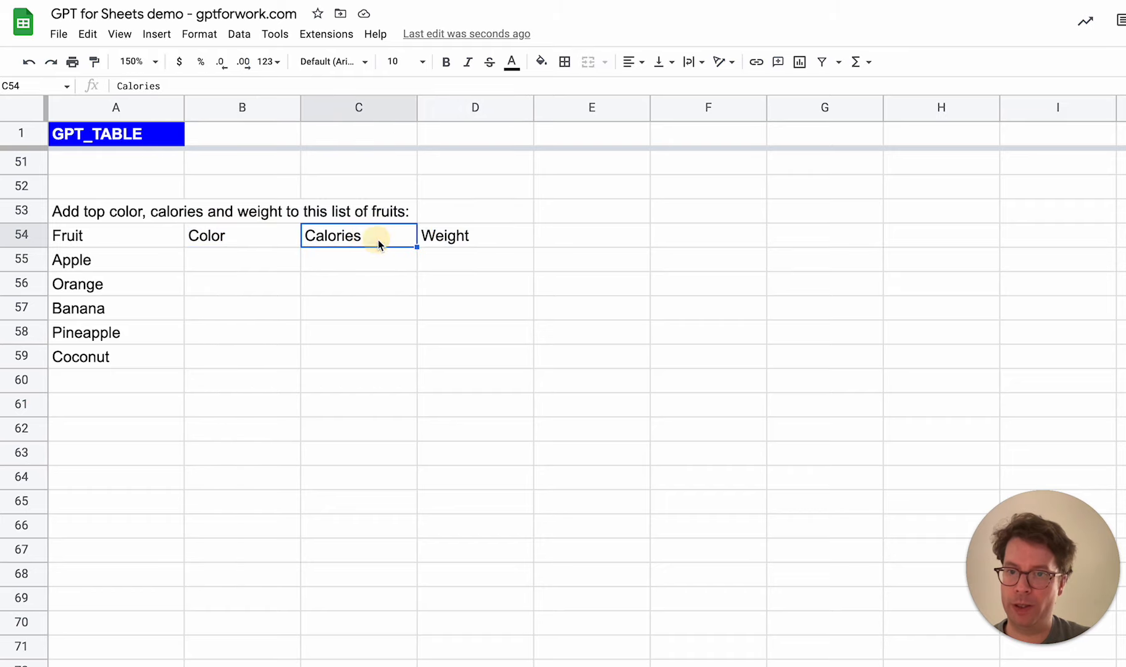
pyautogui.click(483, 237)
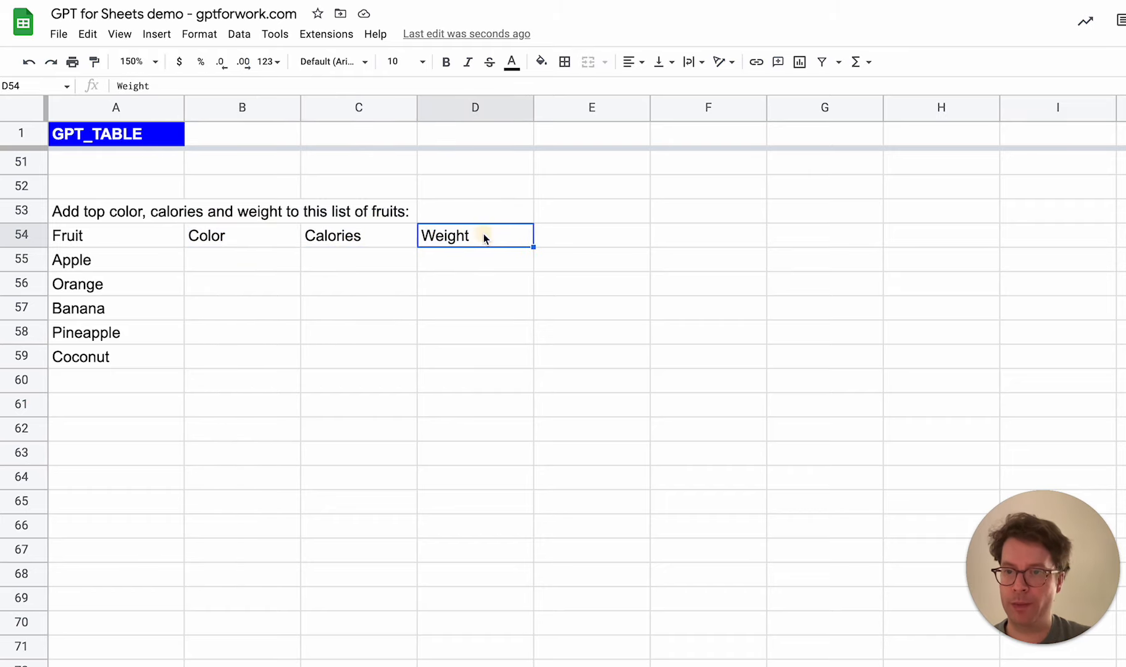
pyautogui.click(119, 215)
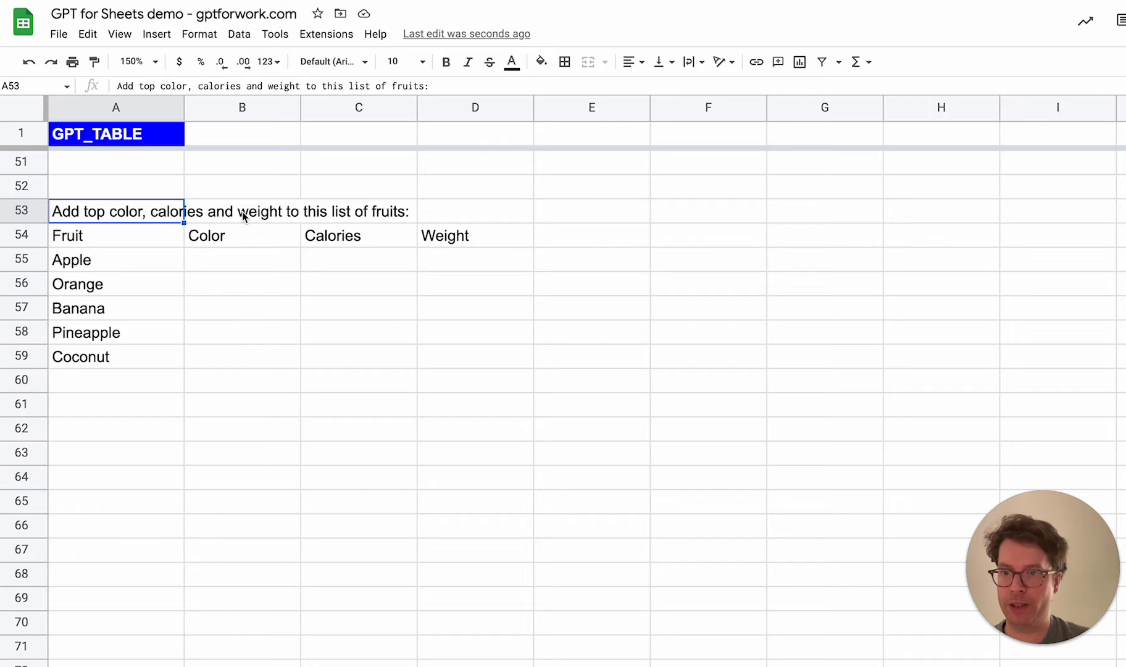
# Enter the formula =GPT_TABLE(A53,A54:D54,A55:A59) in B55 to fill in the color, calories and weight of each fruit
pyautogui.click(225, 258)
pyautogui.write('GPT_TABLE(')
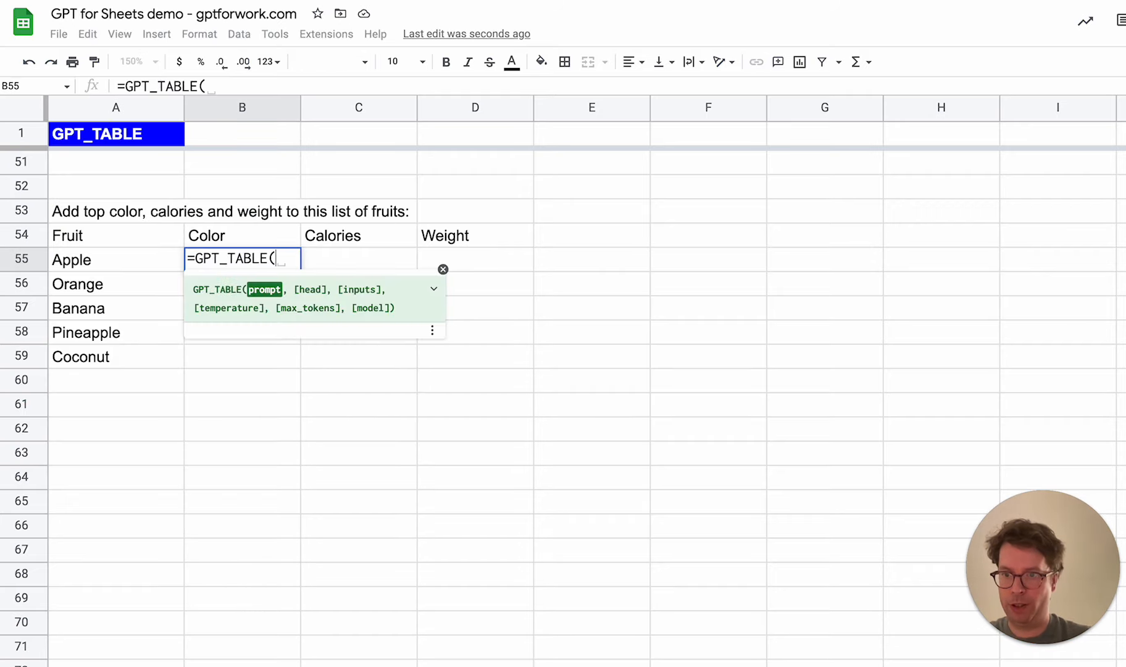
pyautogui.click(127, 212)
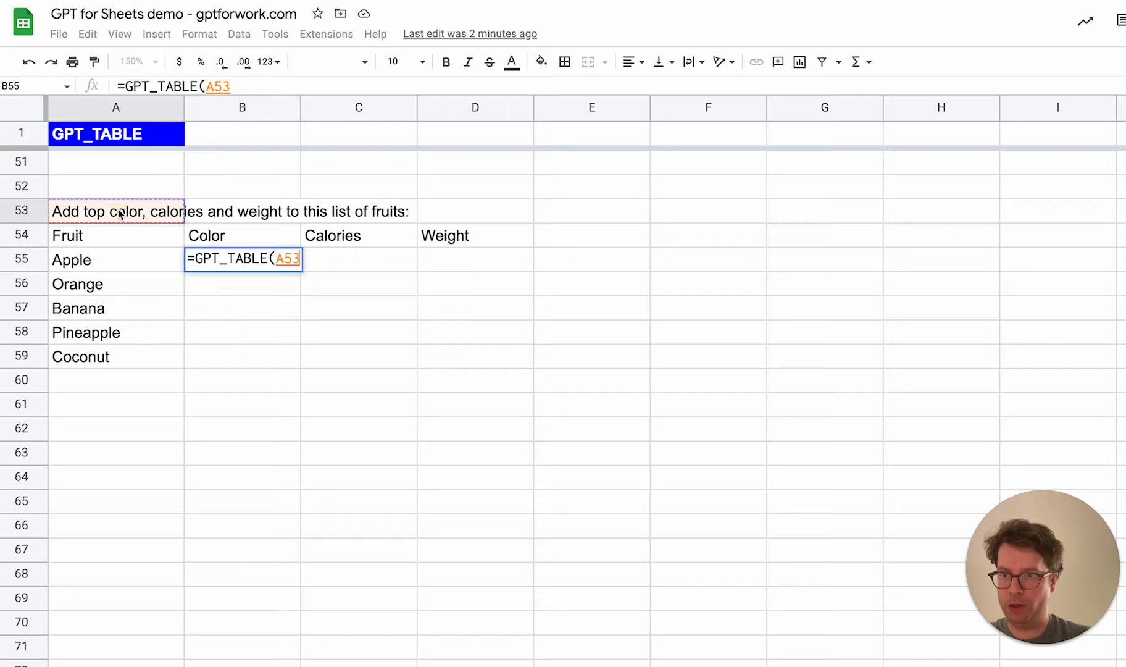
pyautogui.write(',')
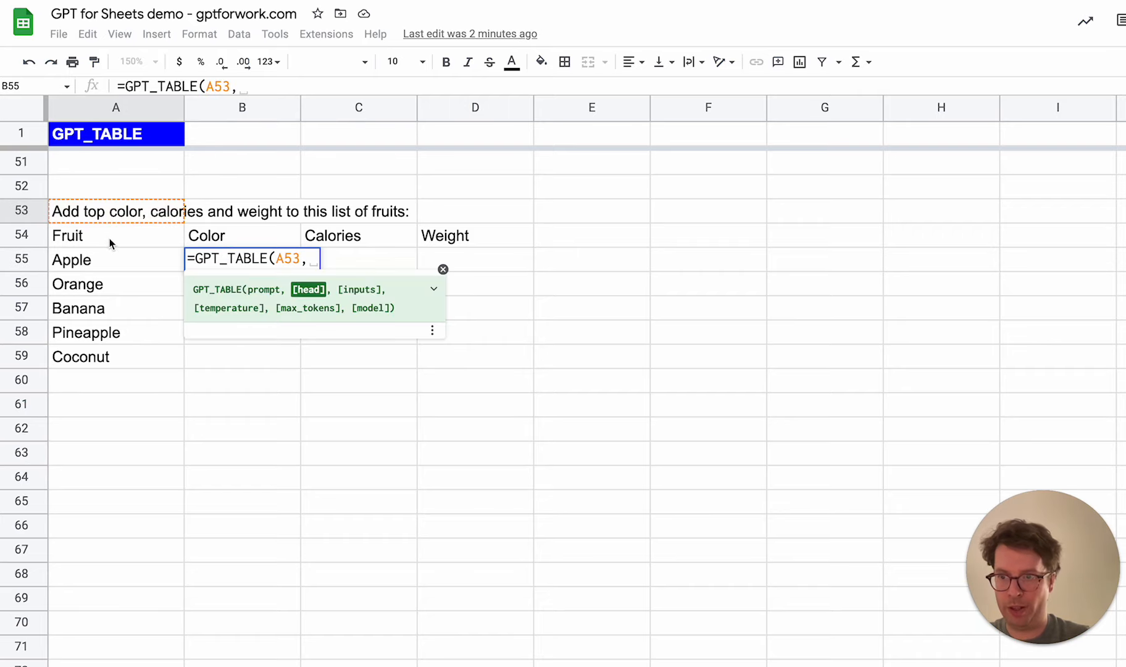
pyautogui.moveTo(108, 241); pyautogui.dragTo(429, 231)
pyautogui.write(',')
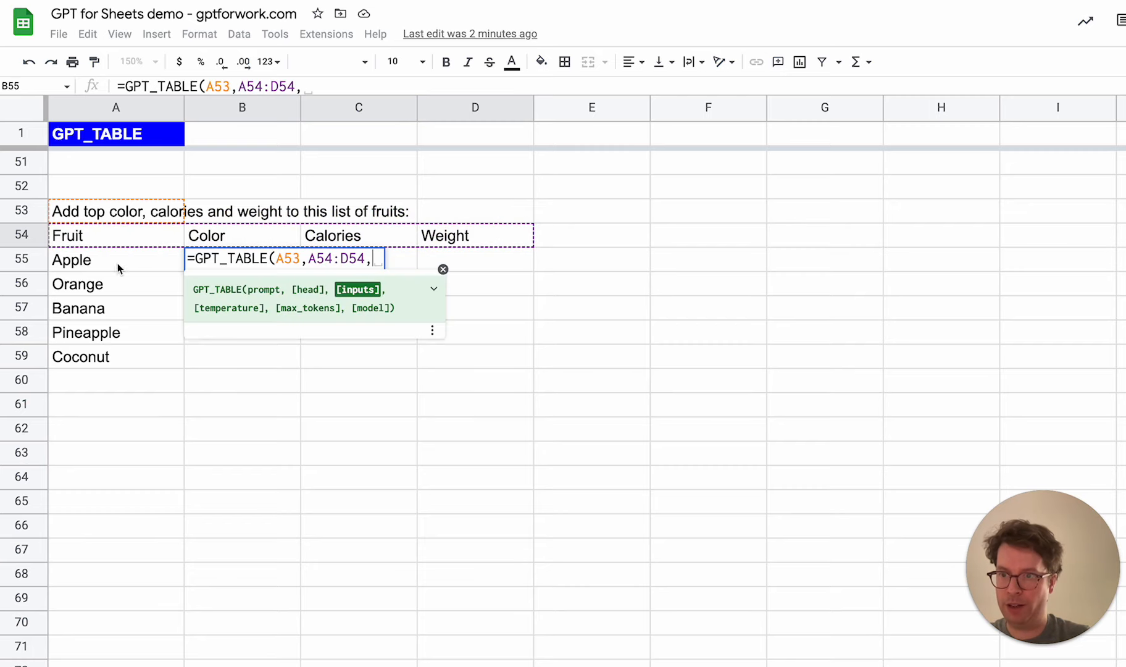
pyautogui.moveTo(114, 264); pyautogui.dragTo(104, 362)
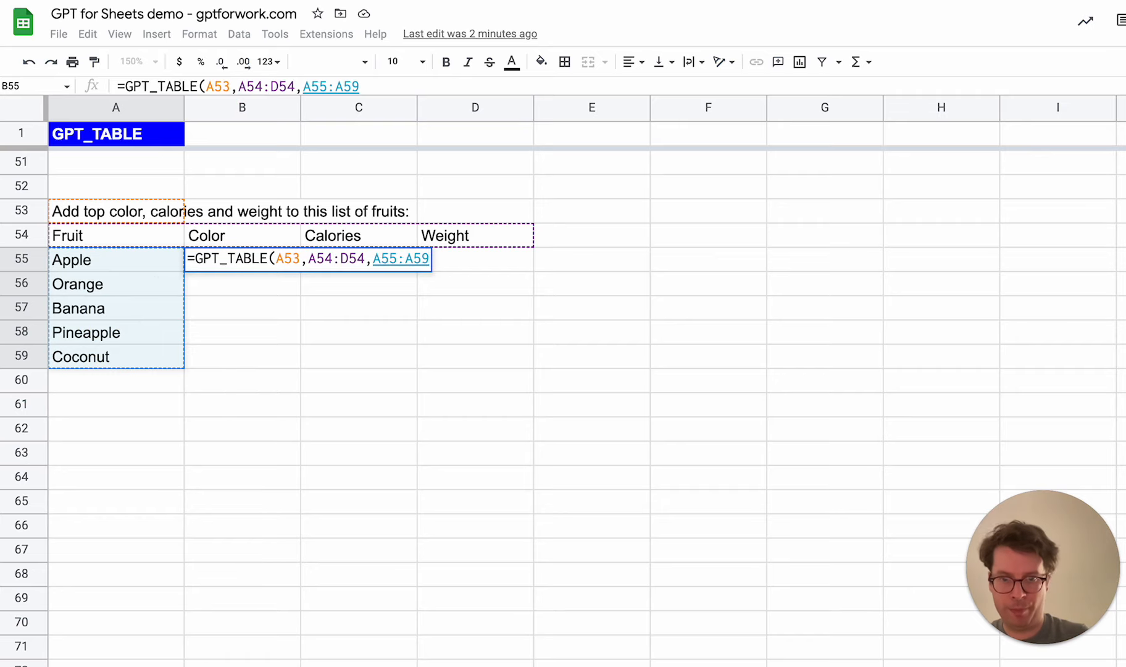
pyautogui.write(')')
pyautogui.press('Return')
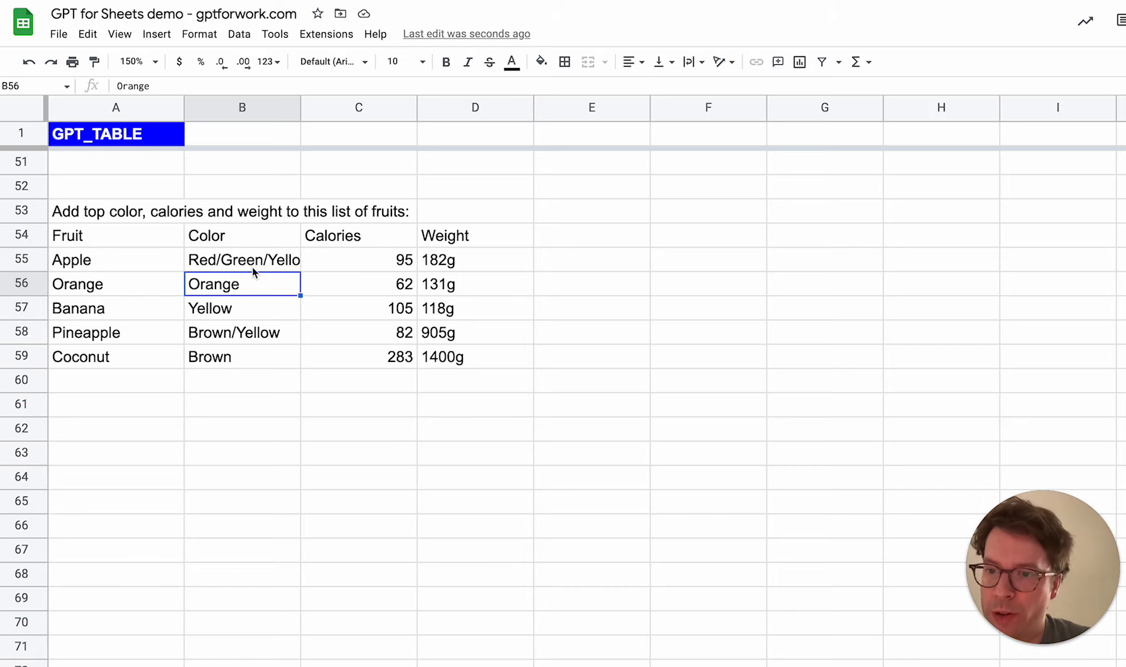
# Examine the generated color, calories and weight values, comparing them with the prompt, headers and fruit list referenced by the formula in B55
pyautogui.moveTo(254, 260); pyautogui.dragTo(455, 370)
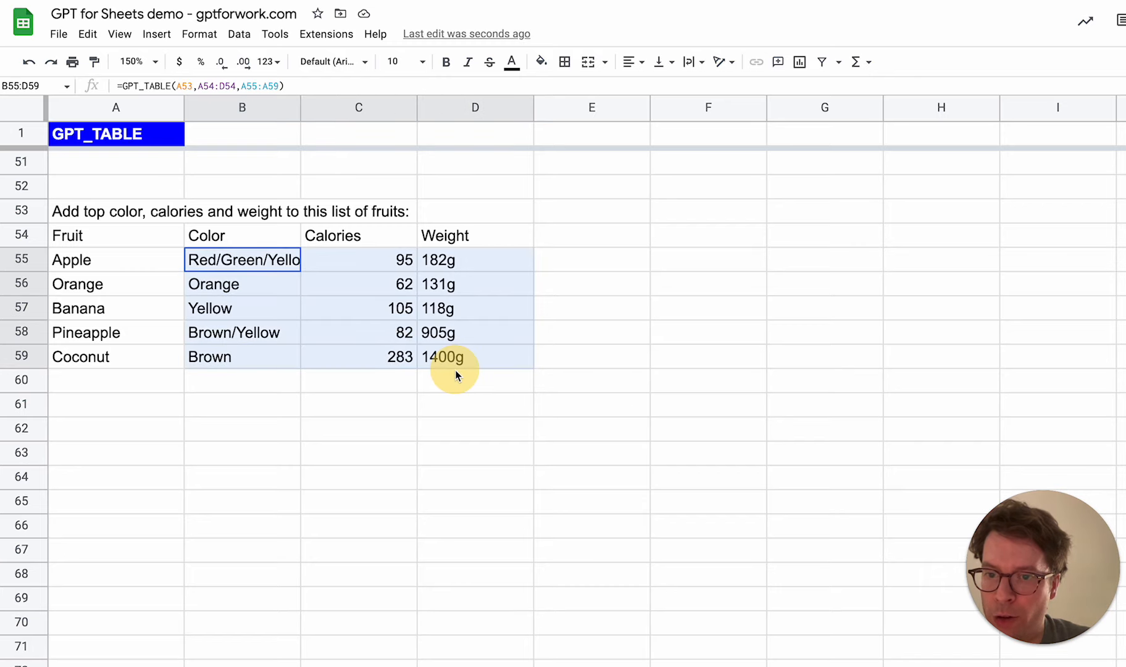
pyautogui.click(250, 263)
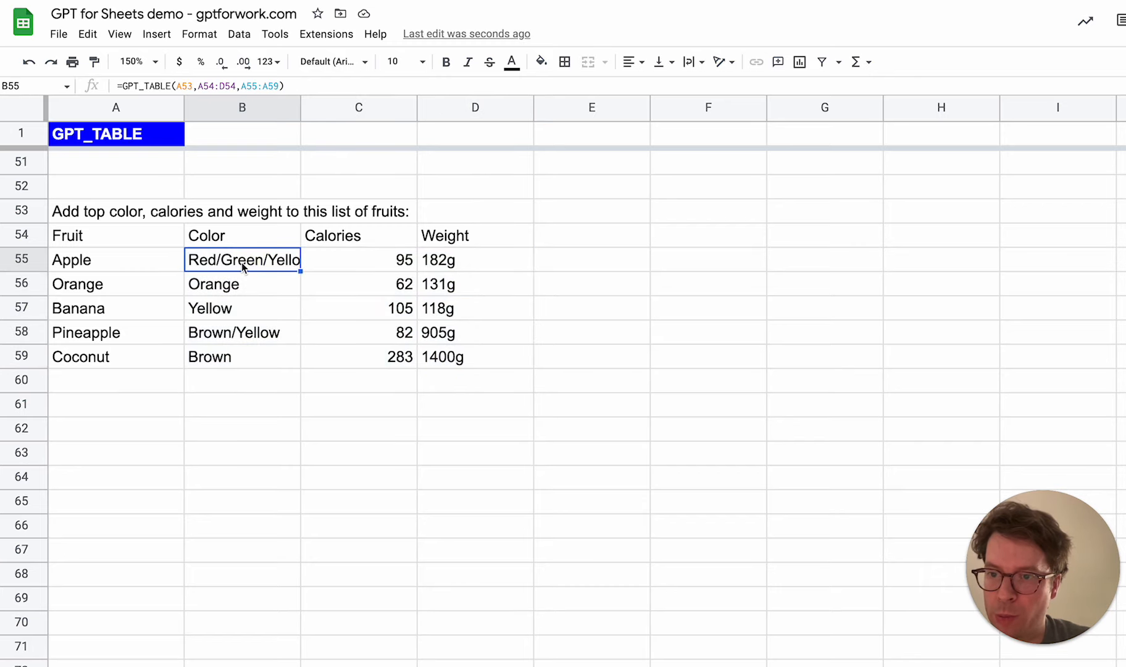
pyautogui.click(231, 333)
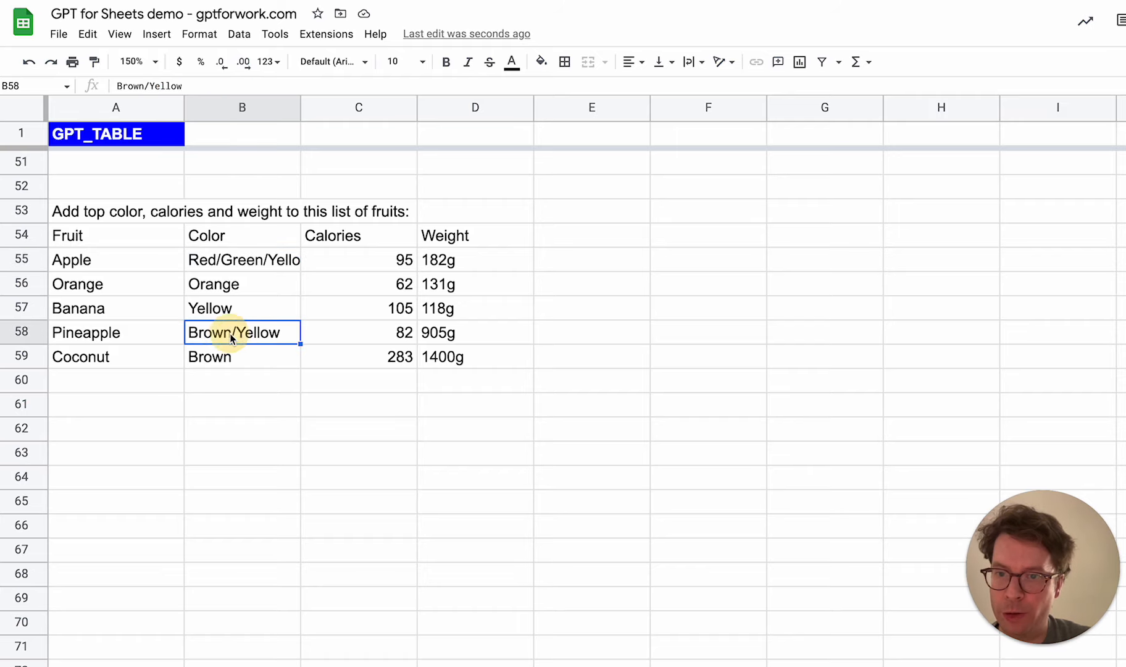
pyautogui.moveTo(364, 262); pyautogui.dragTo(346, 359)
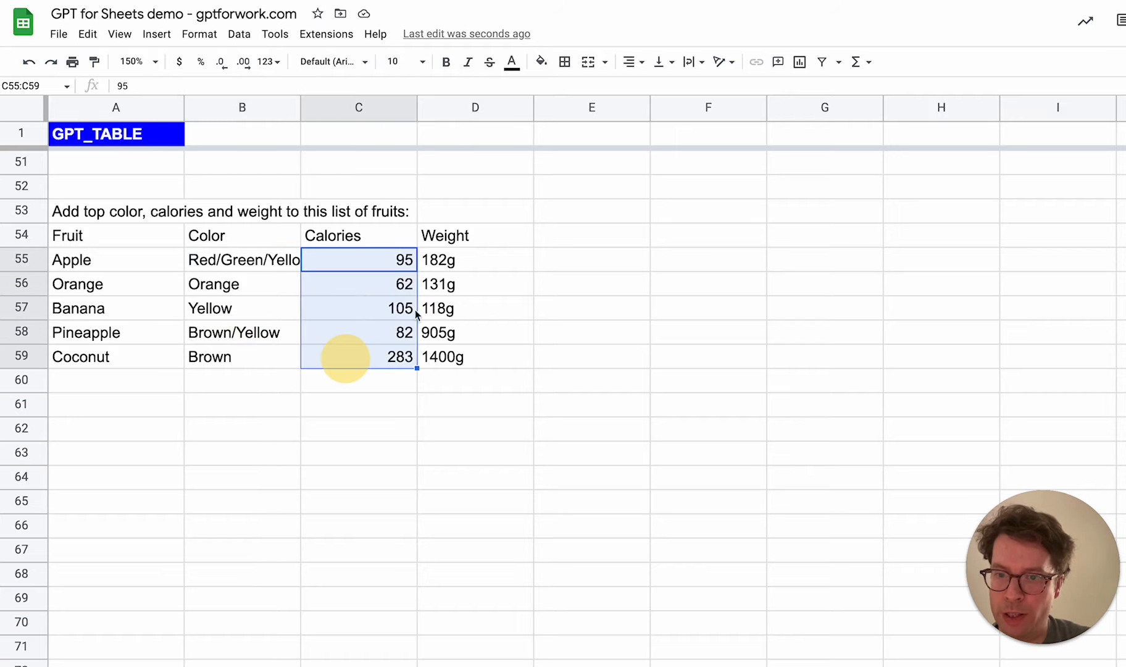
pyautogui.moveTo(470, 261); pyautogui.dragTo(457, 358)
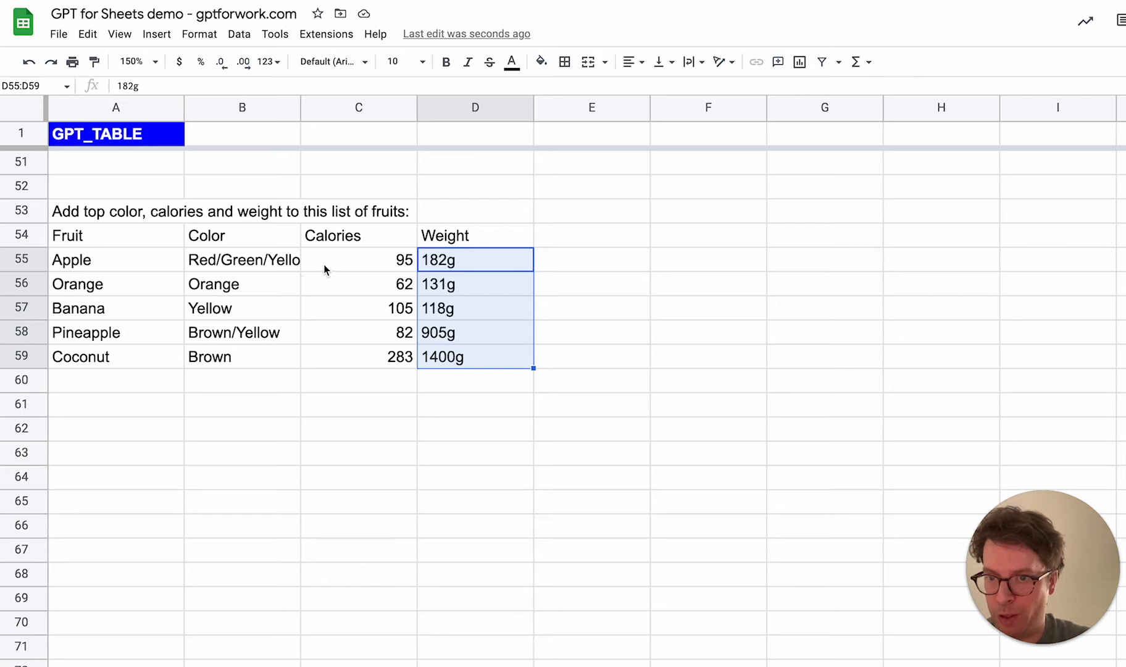
pyautogui.click(247, 261)
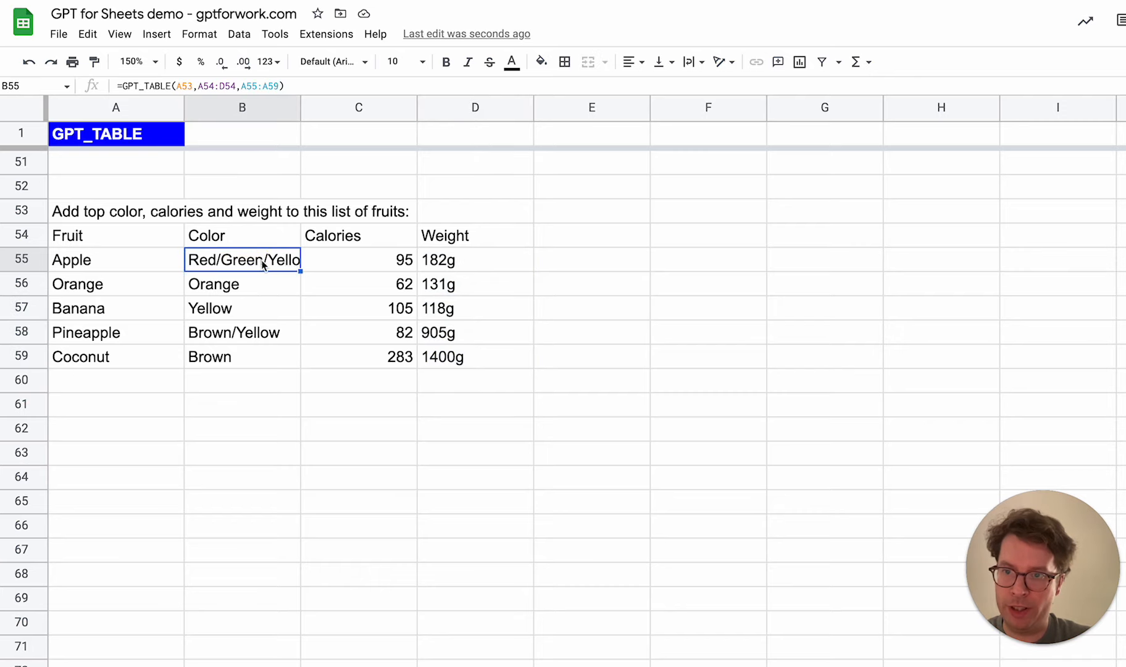
pyautogui.click(117, 213)
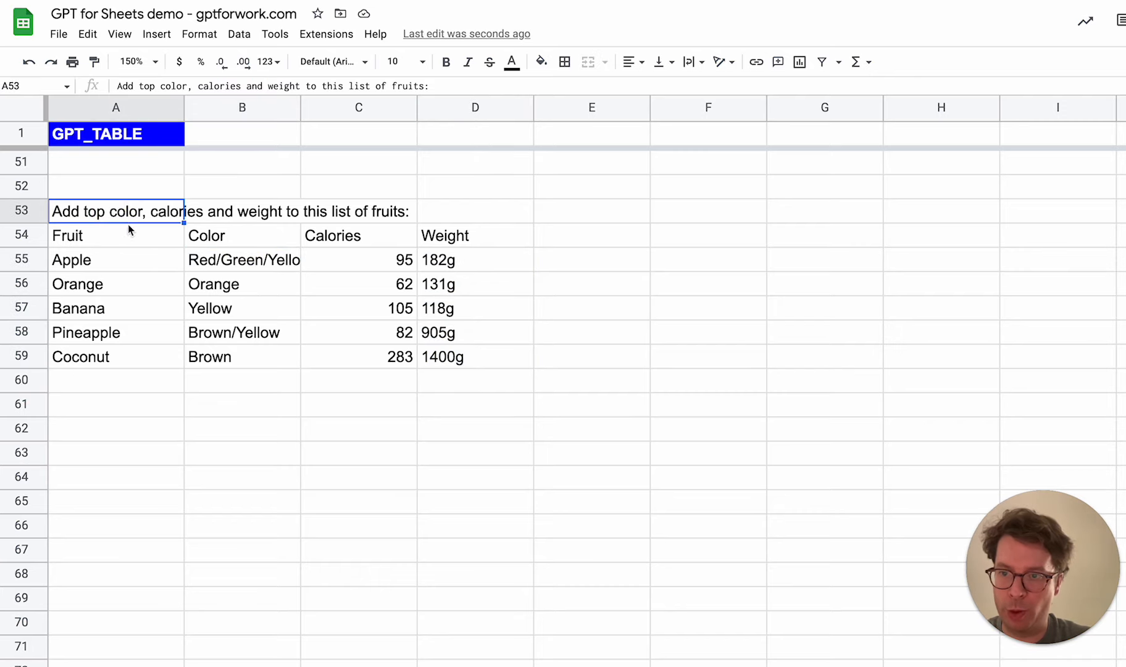
pyautogui.moveTo(112, 238); pyautogui.dragTo(431, 247)
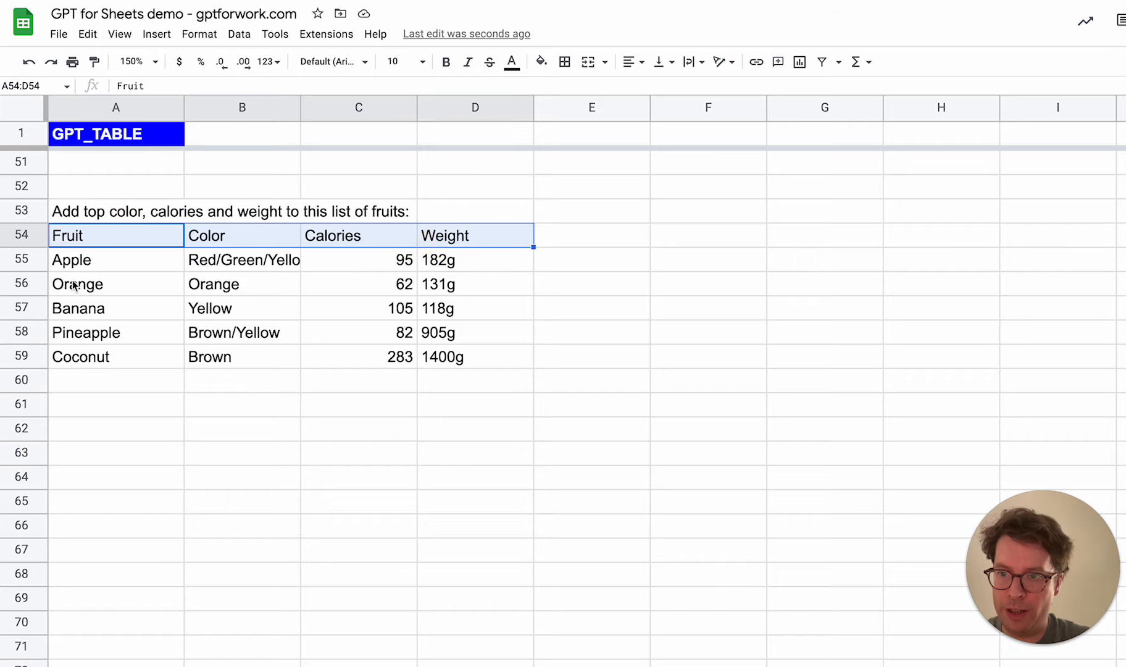
pyautogui.moveTo(93, 264); pyautogui.dragTo(94, 366)
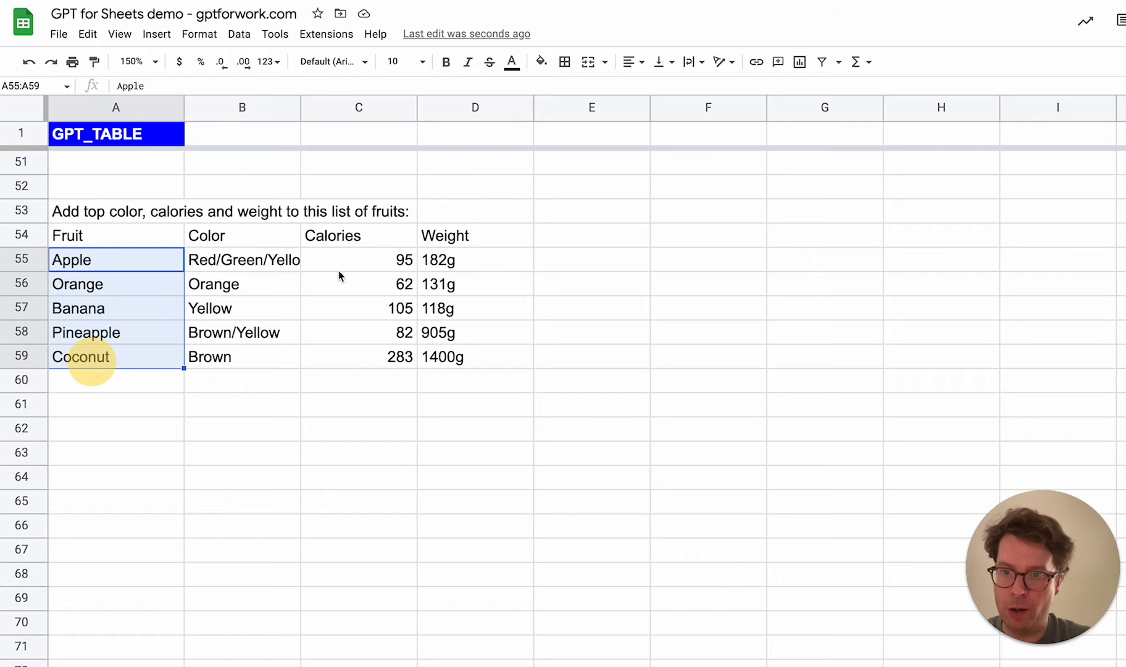
pyautogui.click(245, 263)
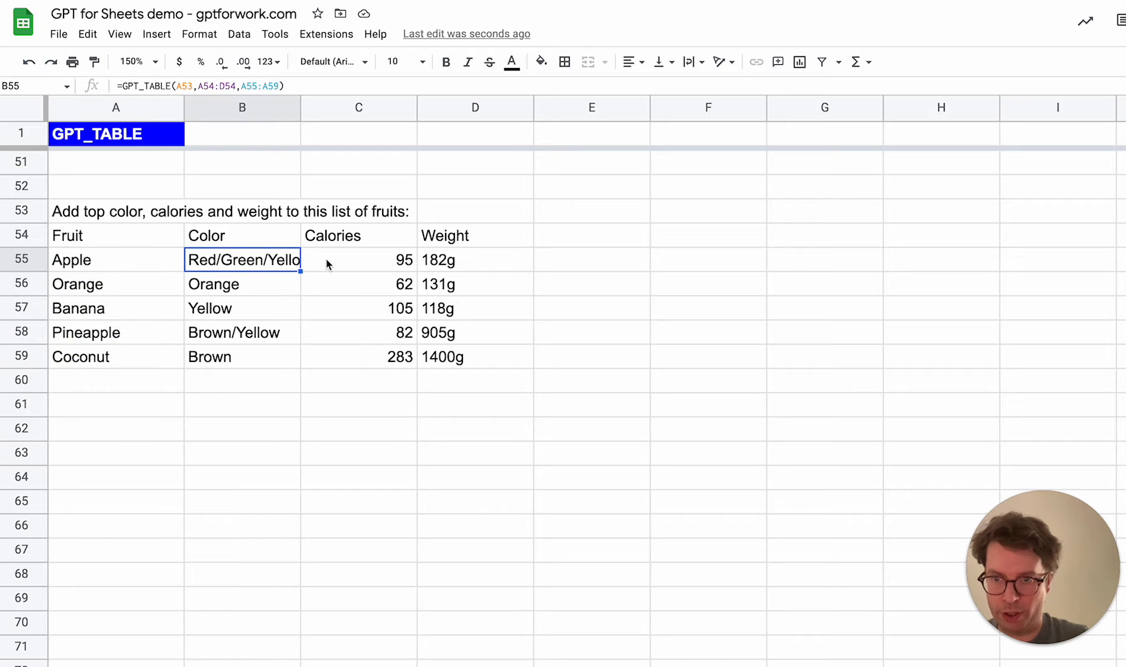
pyautogui.keyDown('shift'); pyautogui.click(524, 276); pyautogui.keyUp('shift')
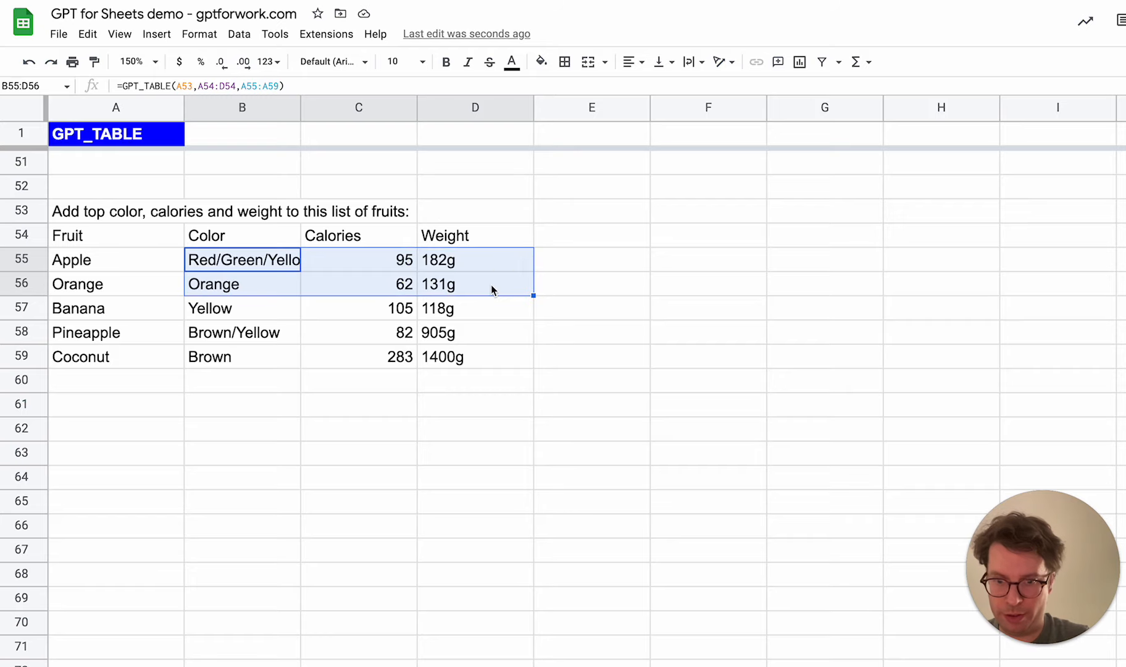
# Replace the formula output in B55:D59 with static values for Apple and Orange only, pasted into B55:D56
pyautogui.hotkey('ctrl', 'c')
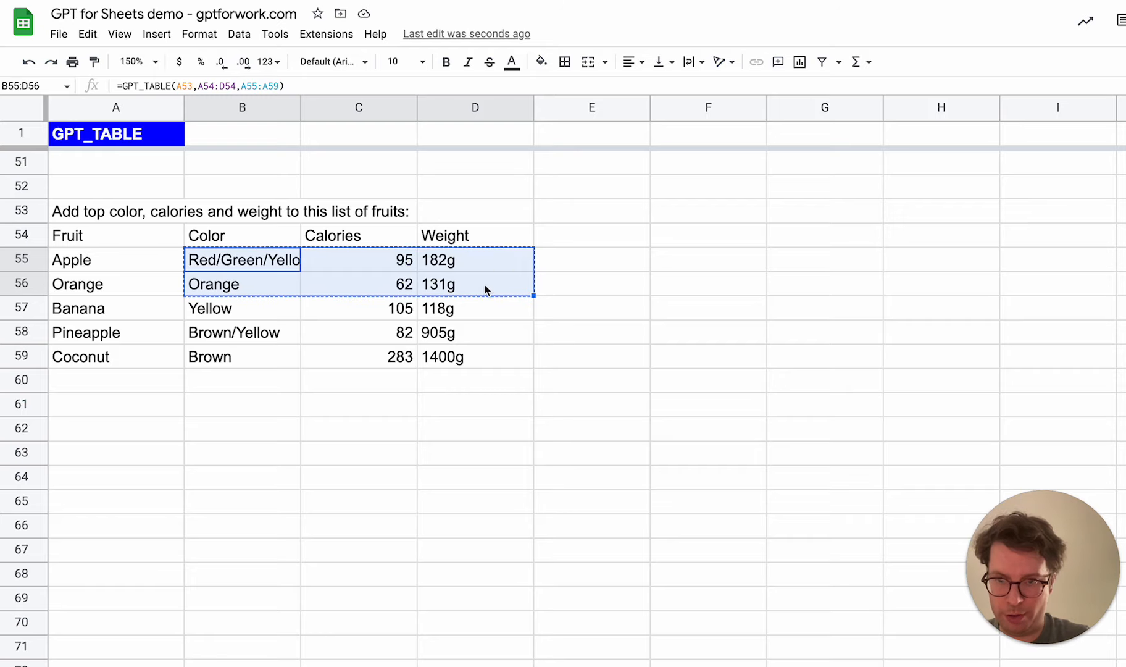
pyautogui.press('Delete')
pyautogui.click(249, 262)
pyautogui.rightClick(247, 256)
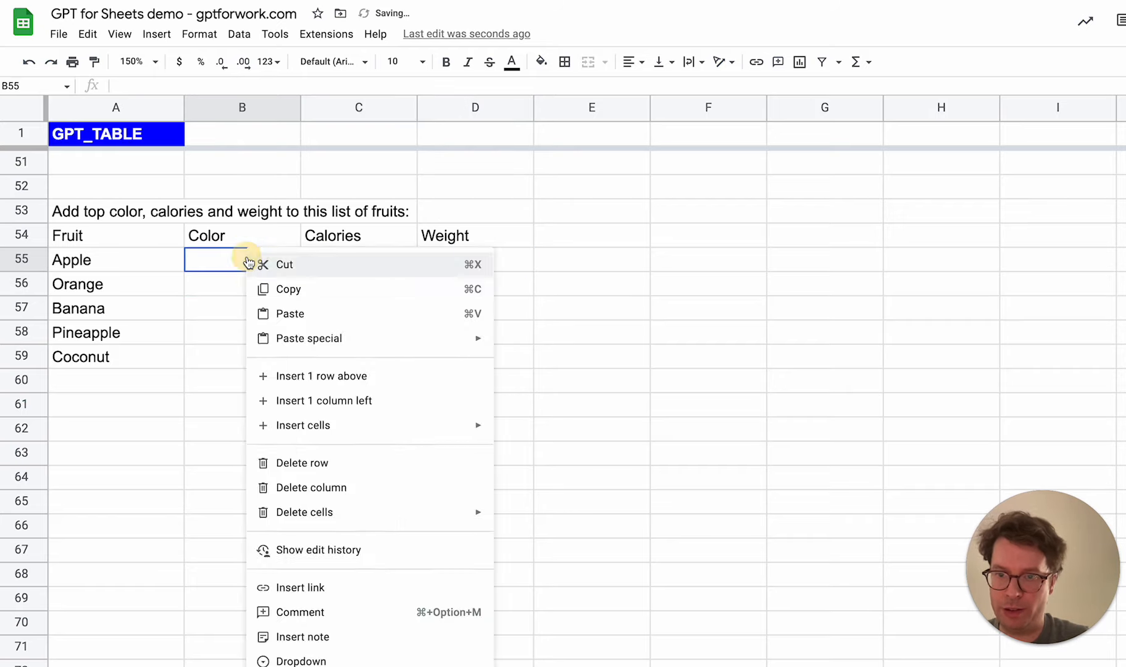
pyautogui.moveTo(364, 339)
pyautogui.click(526, 343)
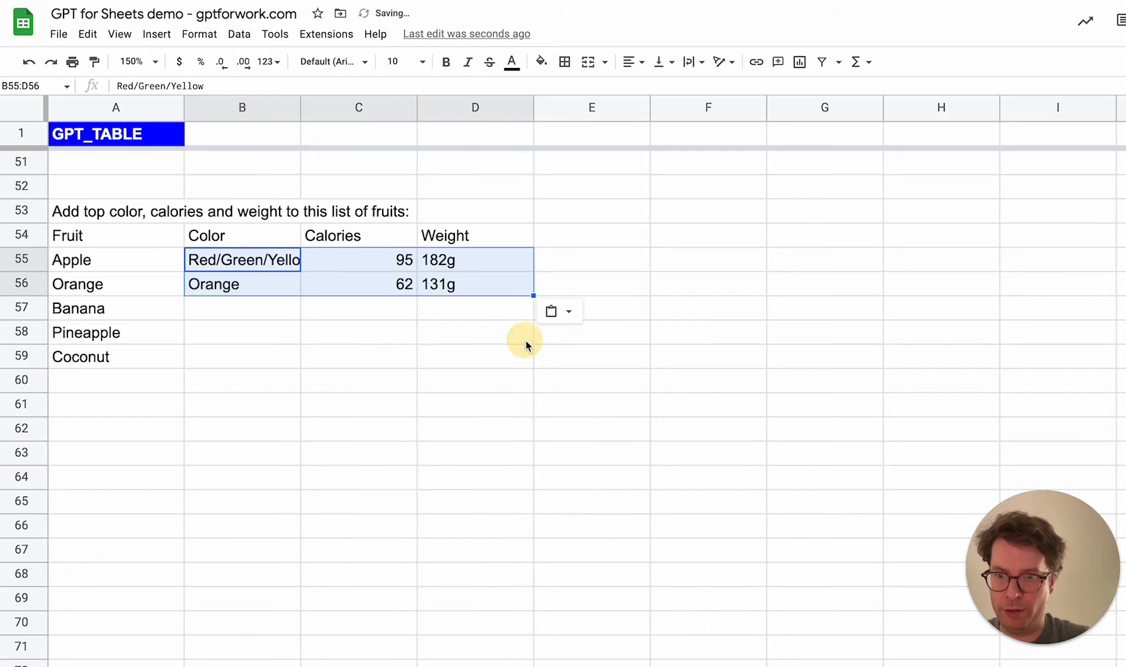
# Shorten the color of Apple in B55 to Red
pyautogui.press('Return')
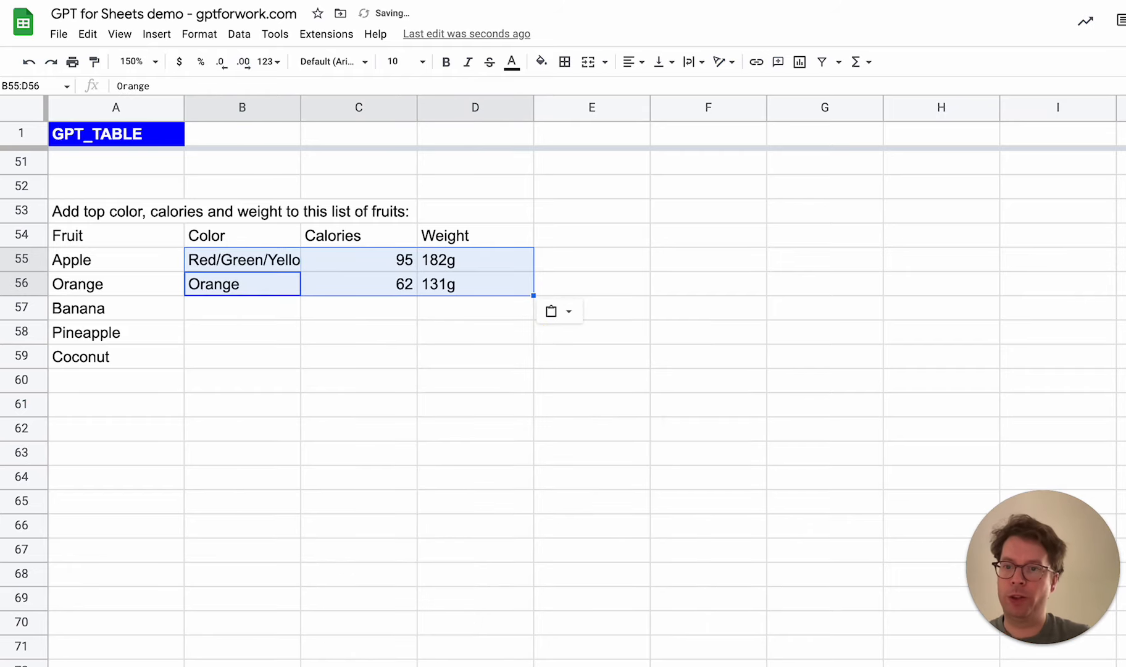
pyautogui.press('Up')
pyautogui.press('Return')
pyautogui.press('BackSpace')
pyautogui.press('BackSpace')
pyautogui.press('BackSpace')
pyautogui.press('BackSpace')
pyautogui.press('BackSpace')
pyautogui.press('BackSpace')
pyautogui.press('BackSpace')
pyautogui.press('BackSpace')
pyautogui.press('BackSpace')
pyautogui.press('BackSpace')
pyautogui.press('BackSpace')
pyautogui.press('BackSpace')
pyautogui.press('BackSpace')
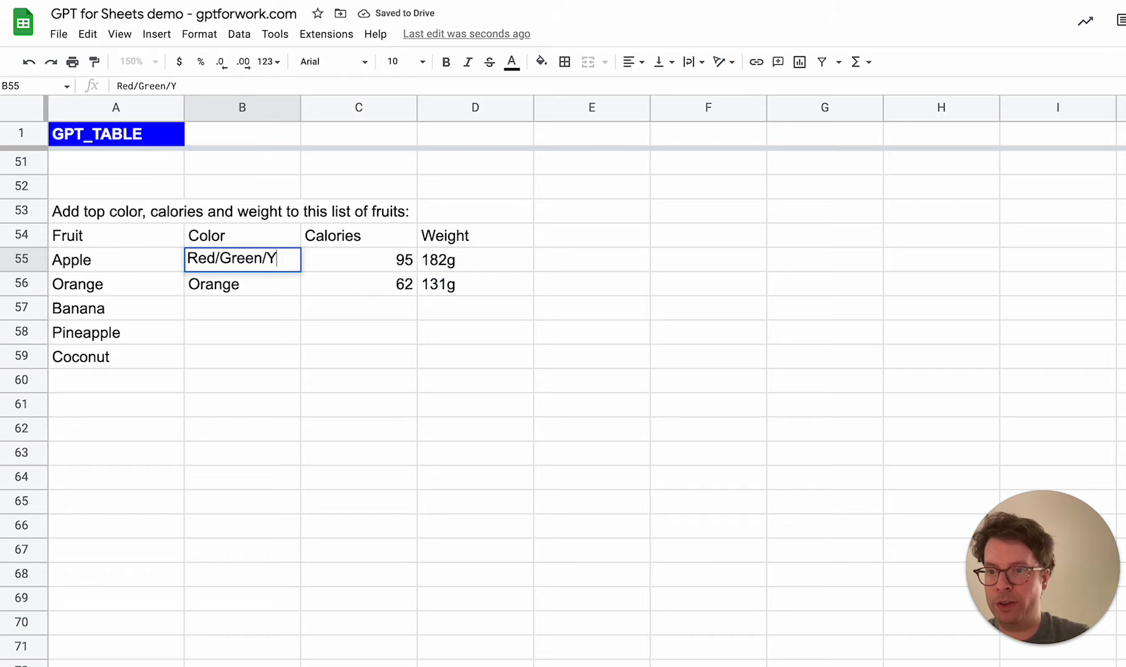
pyautogui.press('Return')
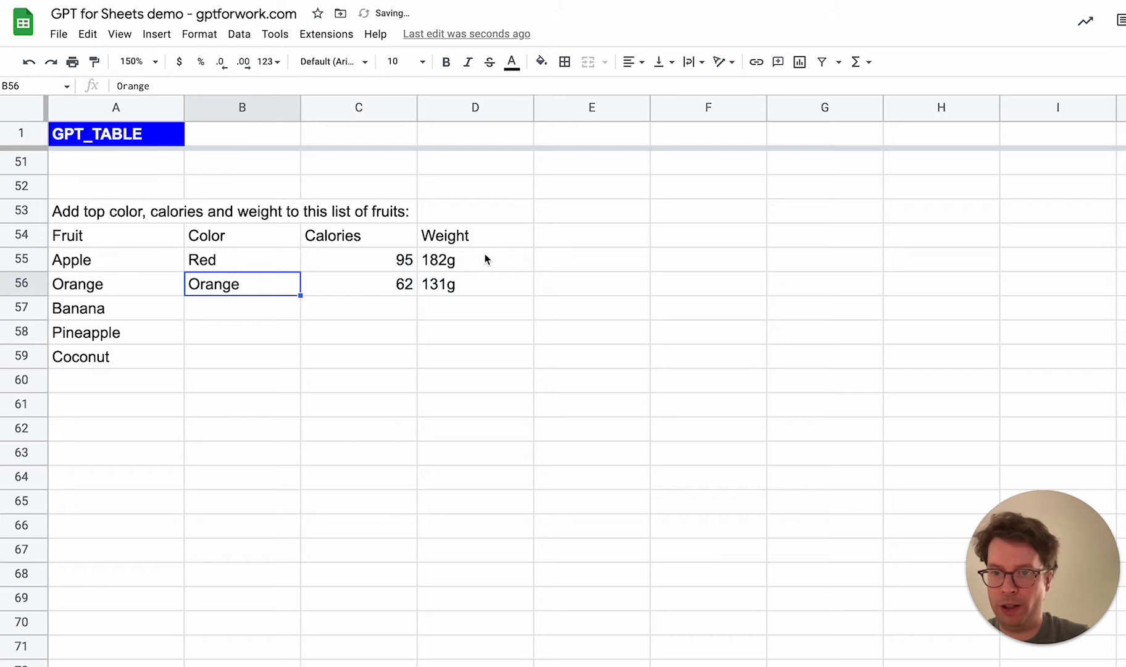
# Remove the g unit from the Apple and Orange weights, leaving 182 in D55 and 131 in D56
pyautogui.click(444, 261)
pyautogui.press('Return')
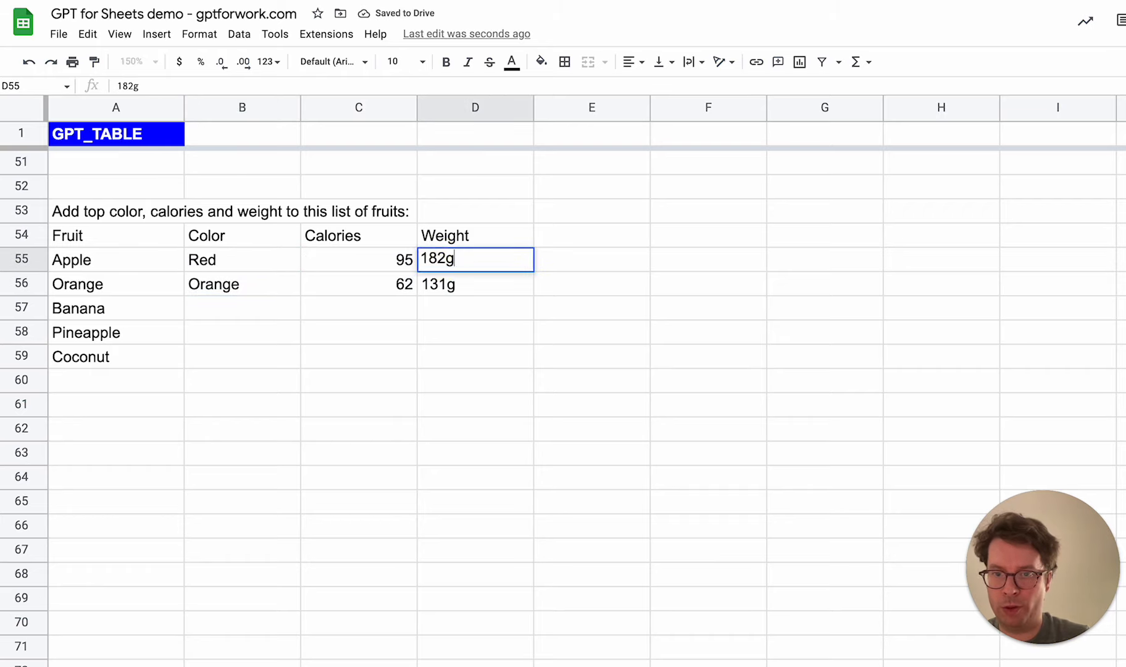
pyautogui.press('BackSpace')
pyautogui.press('Return')
pyautogui.press('Return')
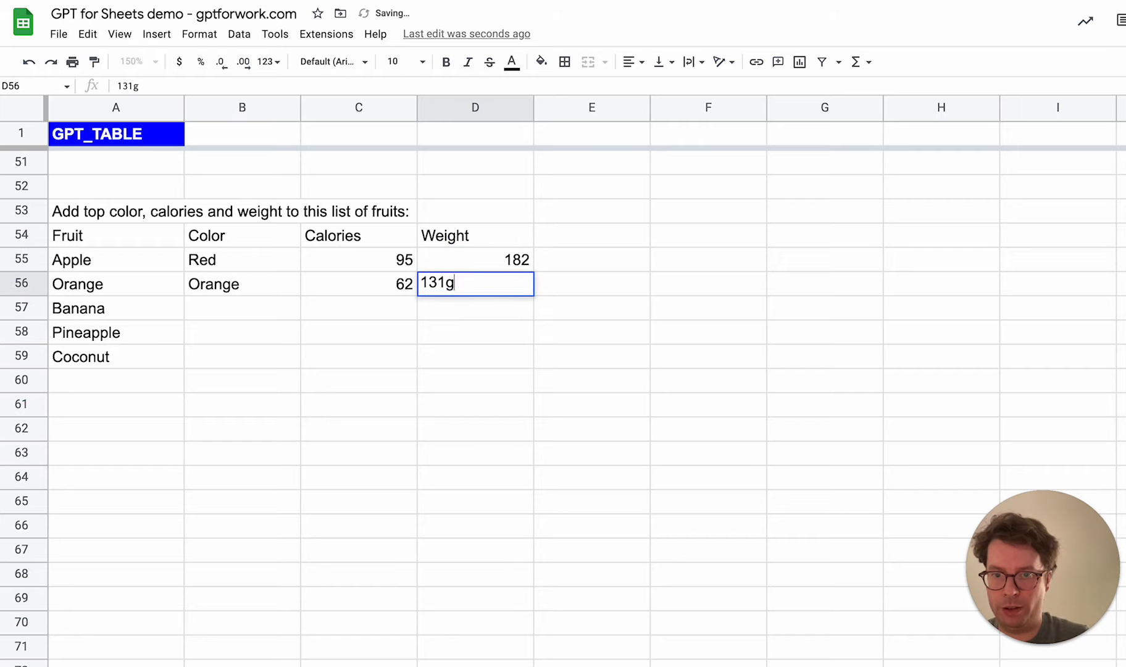
pyautogui.press('BackSpace')
# Rename the weight column header in D54 as Weight (g)
pyautogui.press('Return')
pyautogui.click(487, 233)
pyautogui.press('Return')
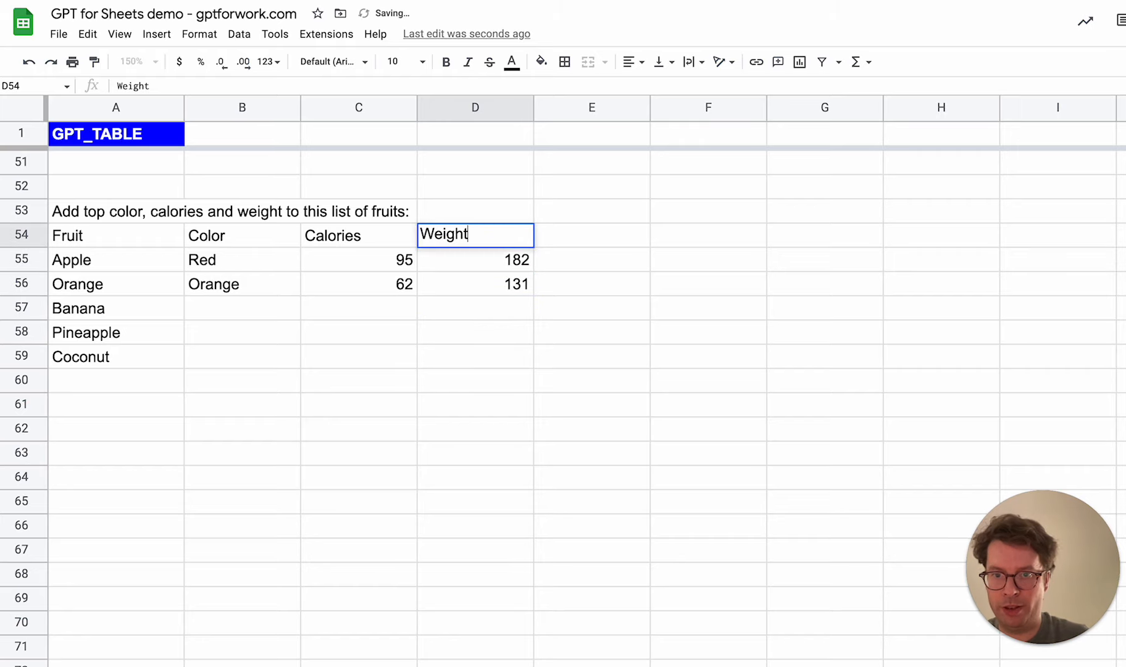
pyautogui.write('(g)')
pyautogui.press('Return')
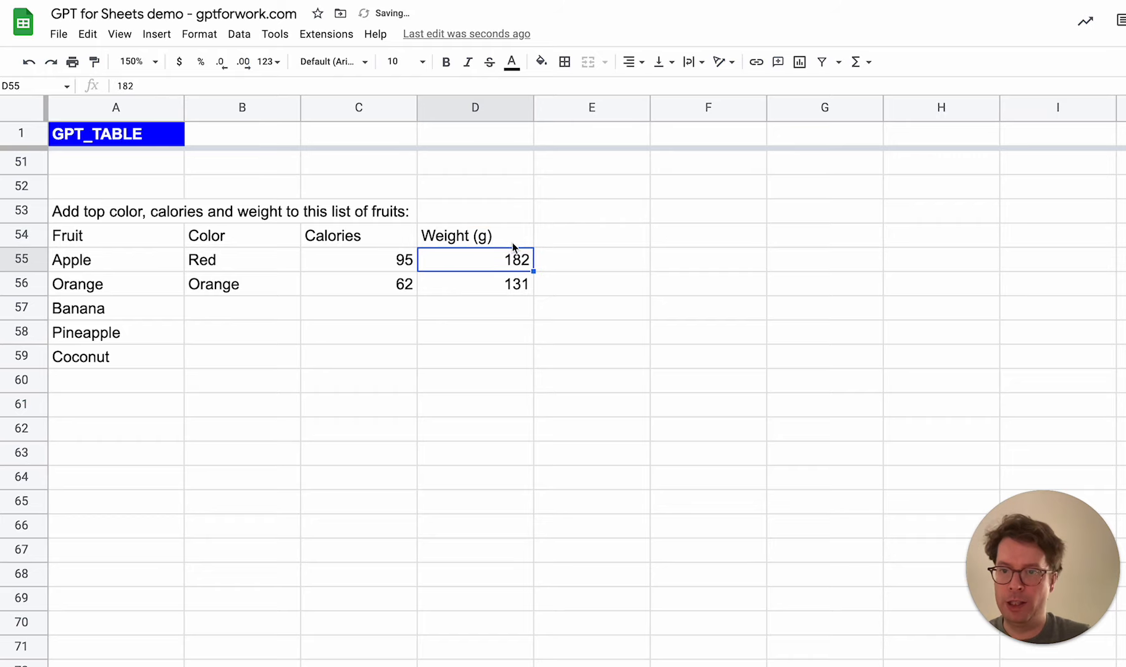
# Enter the formula =GPT_TABLE(A53,A54:D56,A57:A59) in B57 to complete the remaining fruits from the header and example rows
pyautogui.click(218, 312)
pyautogui.write('=GPT')
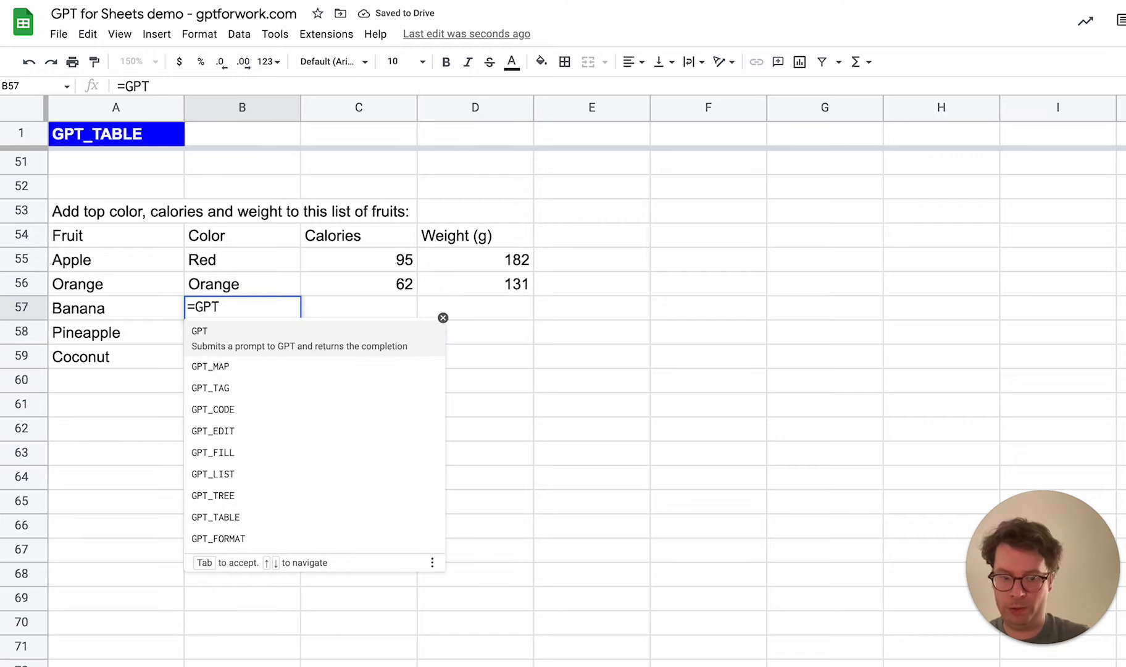
pyautogui.write('_TABLE(')
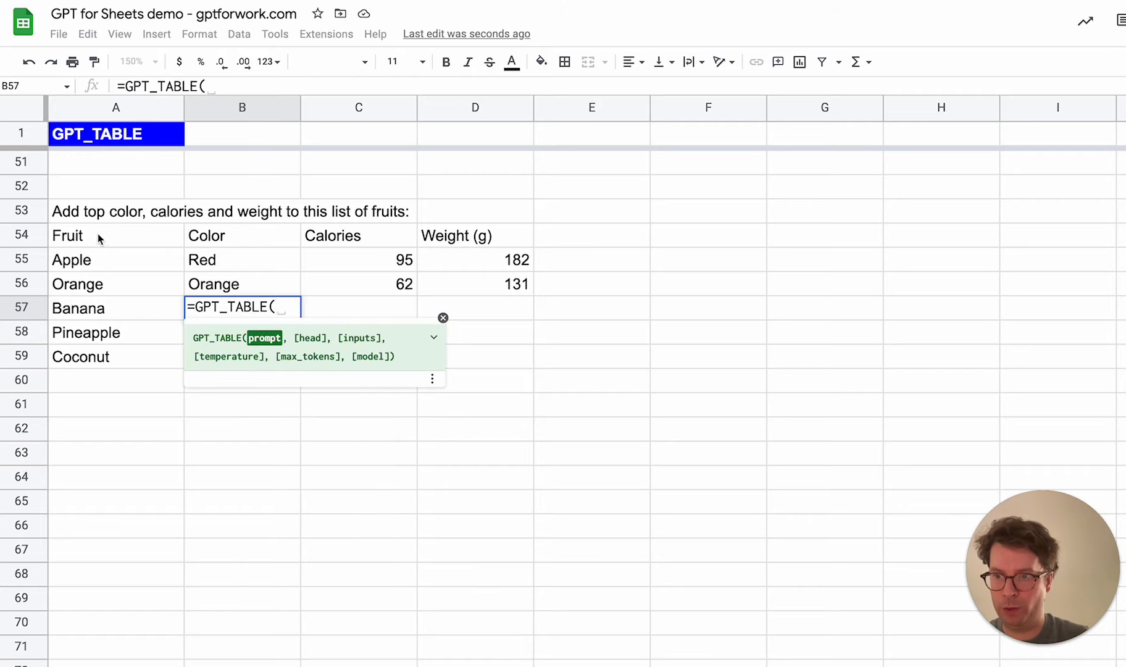
pyautogui.click(92, 211)
pyautogui.write(',')
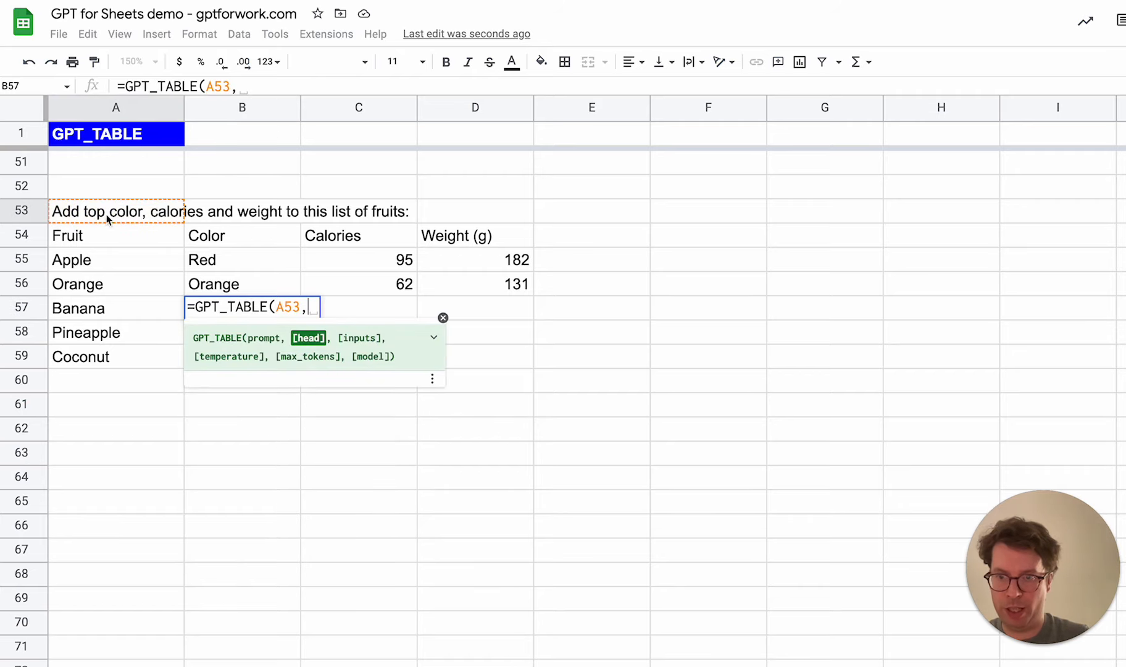
pyautogui.moveTo(93, 234); pyautogui.dragTo(528, 284)
pyautogui.write(',')
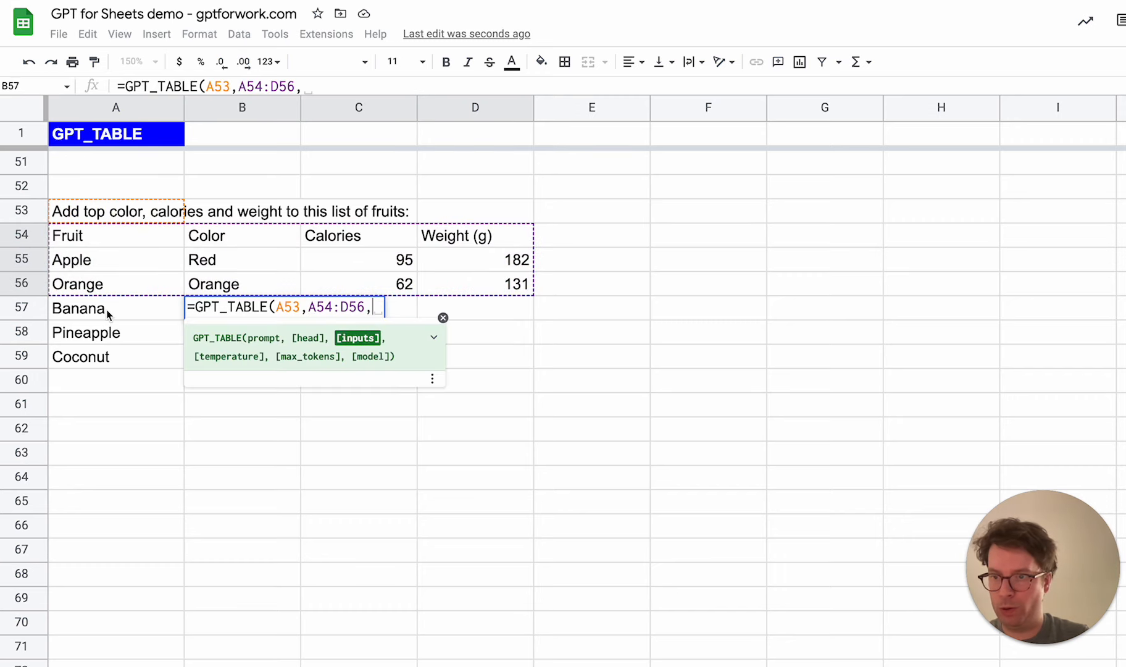
pyautogui.moveTo(108, 315); pyautogui.dragTo(98, 370)
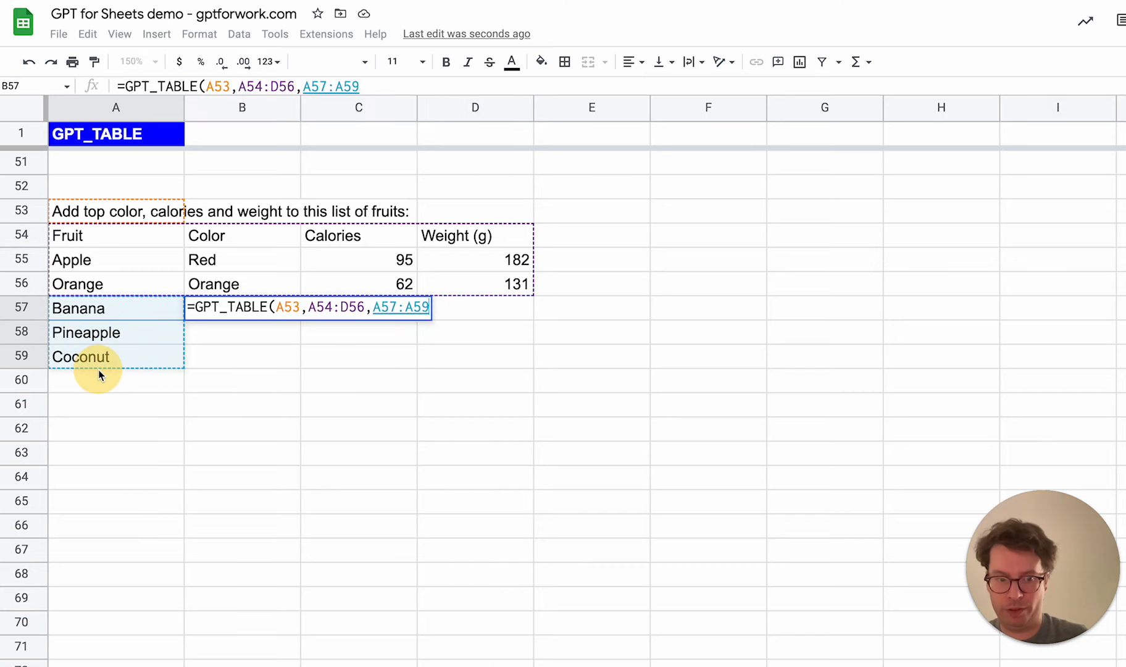
pyautogui.write(')')
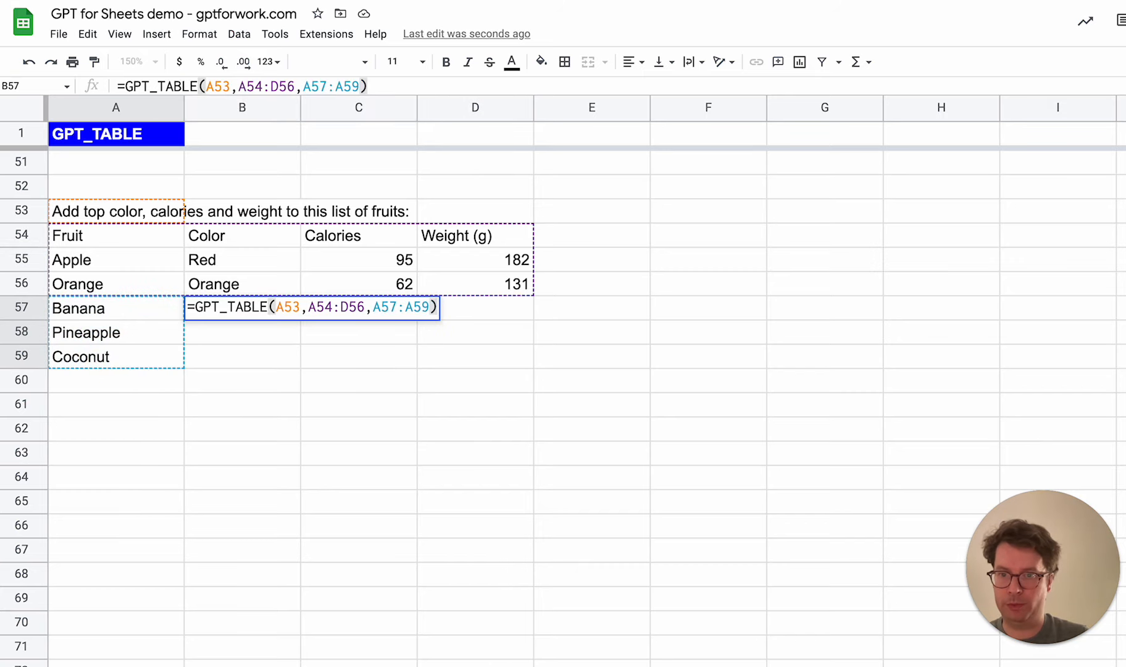
pyautogui.press('Return')
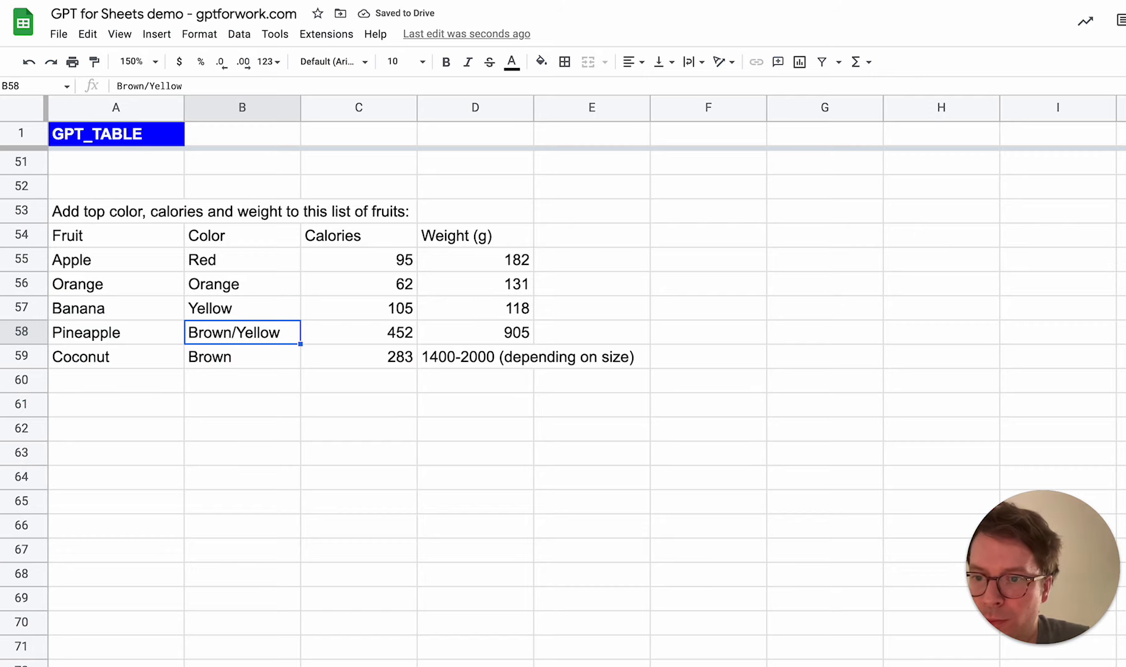
# Examine the generated Coconut weight in D59 and compare the output with the prompt in A53 and the example colors in B55:B56
pyautogui.click(494, 362)
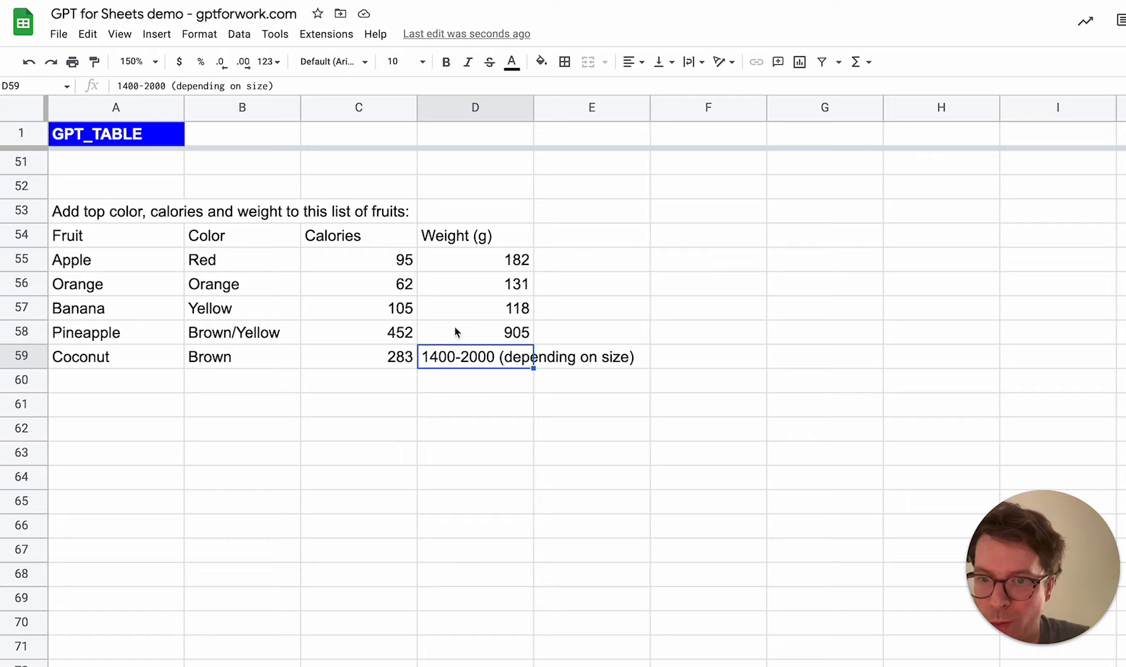
pyautogui.click(102, 213)
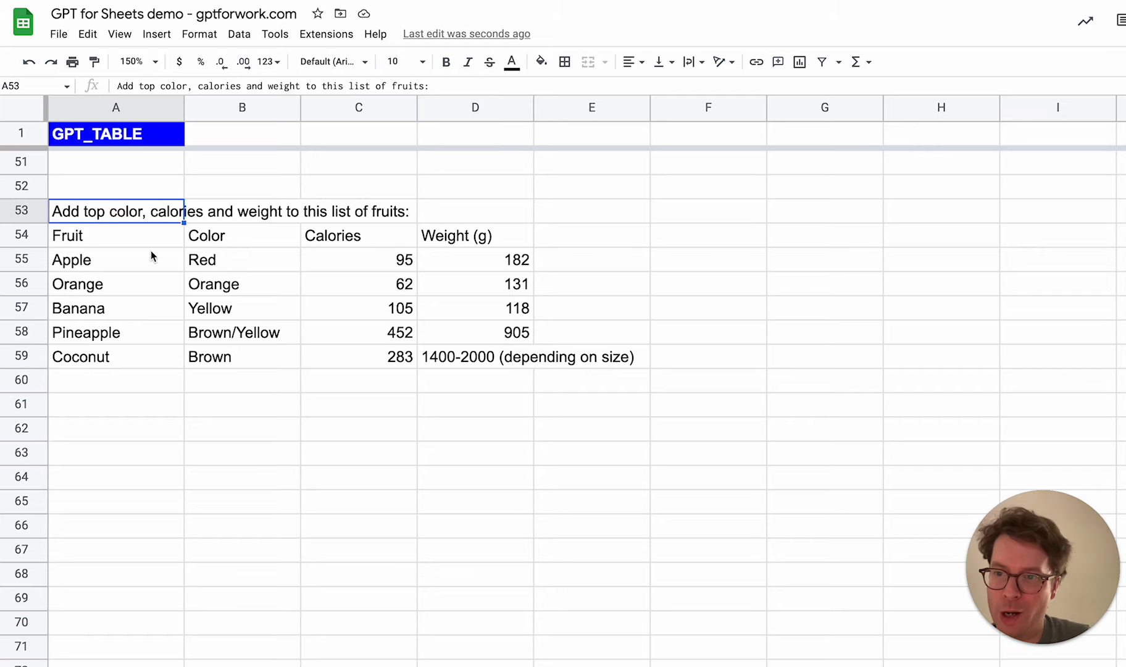
pyautogui.click(223, 267)
pyautogui.click(243, 283)
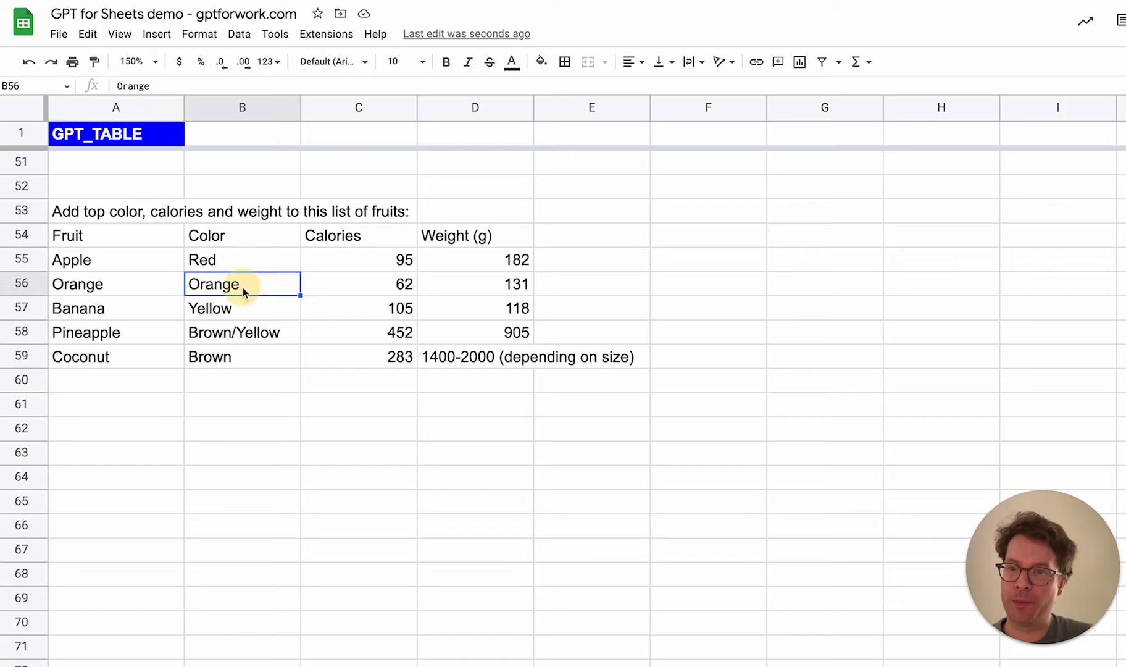
pyautogui.click(250, 257)
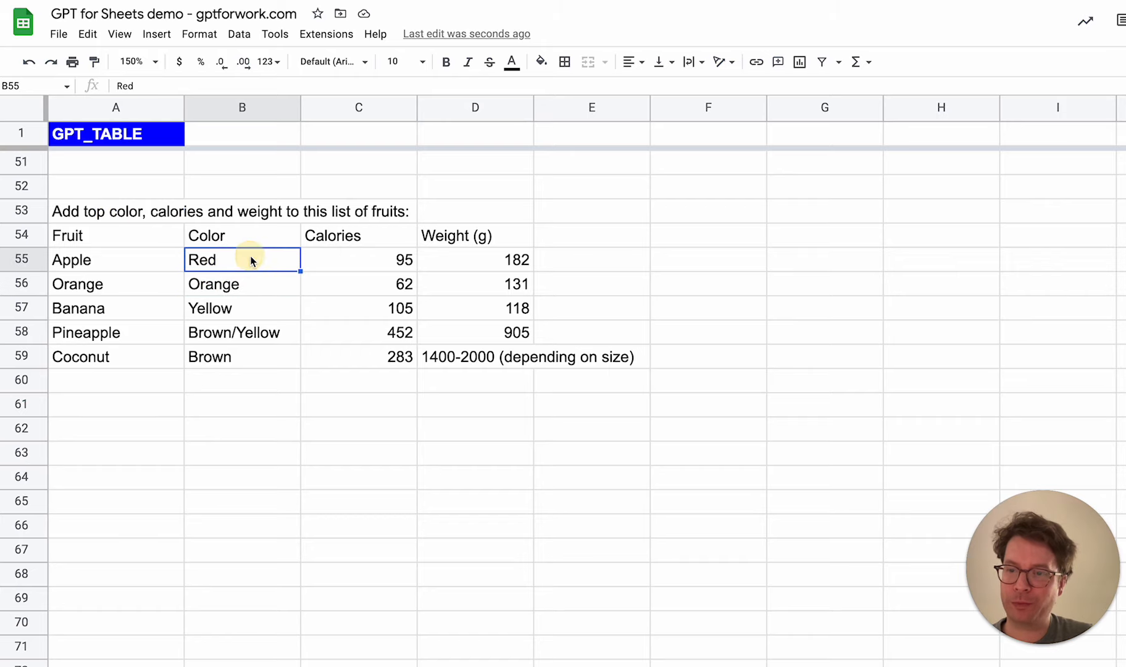
# Specify the model "text-davinci-003" in the B57 formula, leaving the temperature and max_tokens arguments empty
pyautogui.click(263, 311)
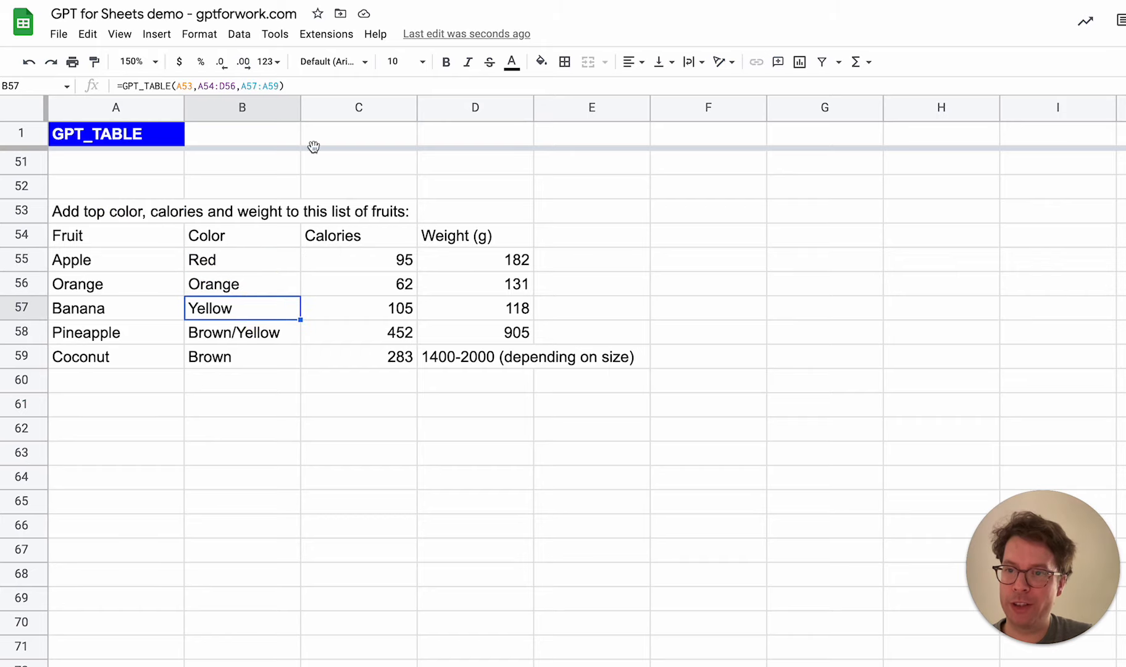
pyautogui.click(280, 86)
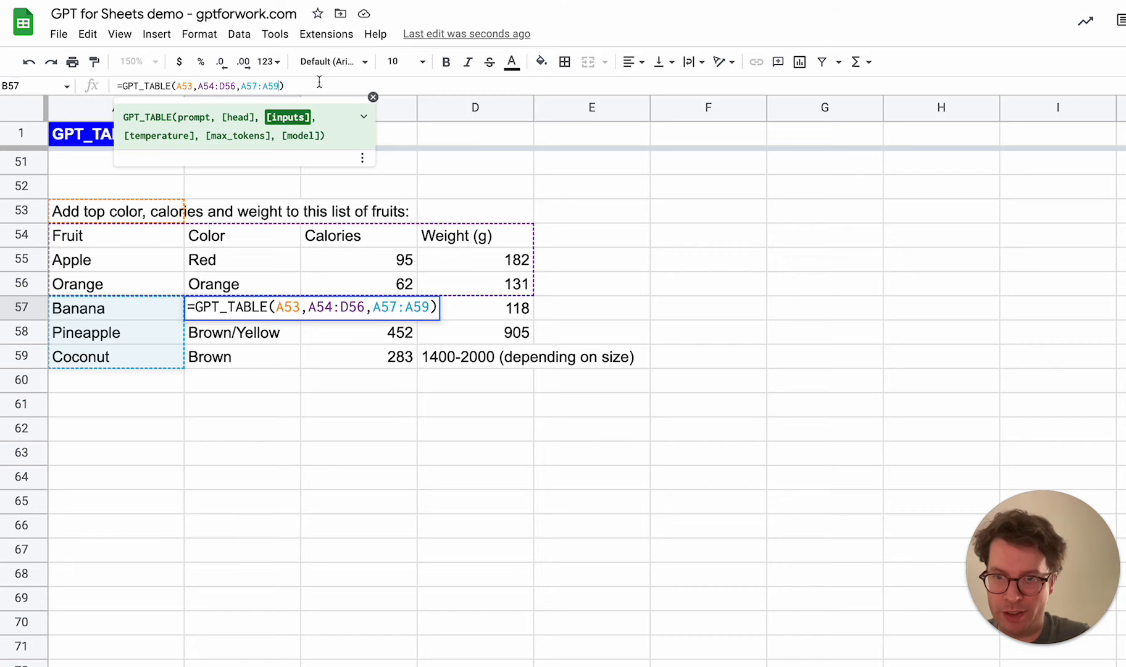
pyautogui.write(',,,')
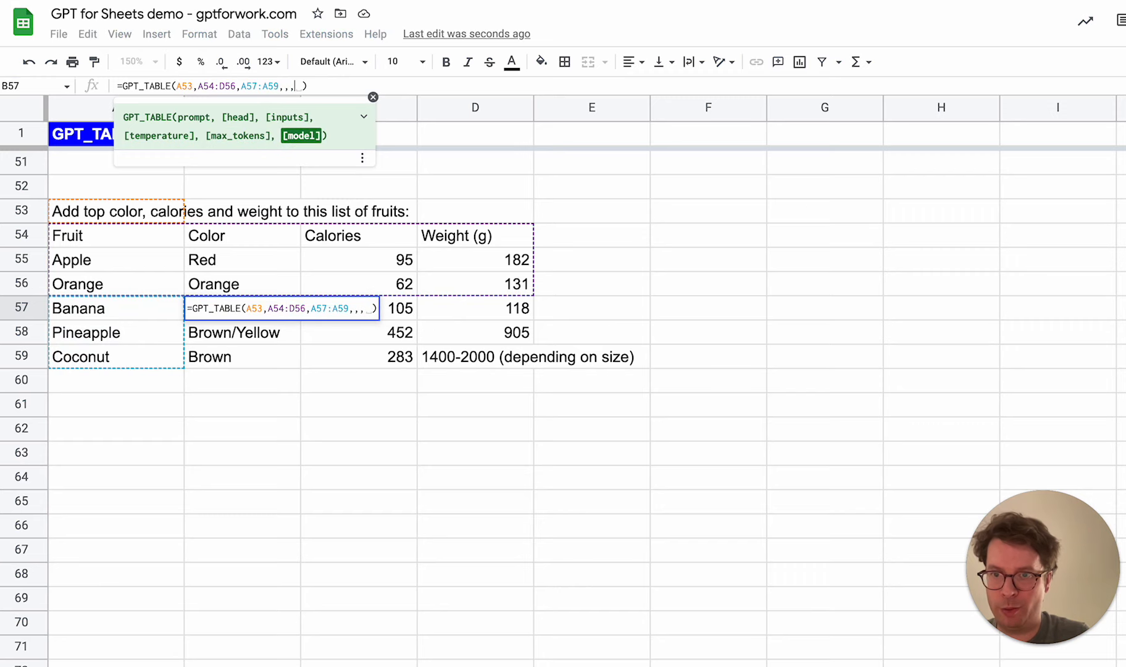
pyautogui.write('"text-davinci')
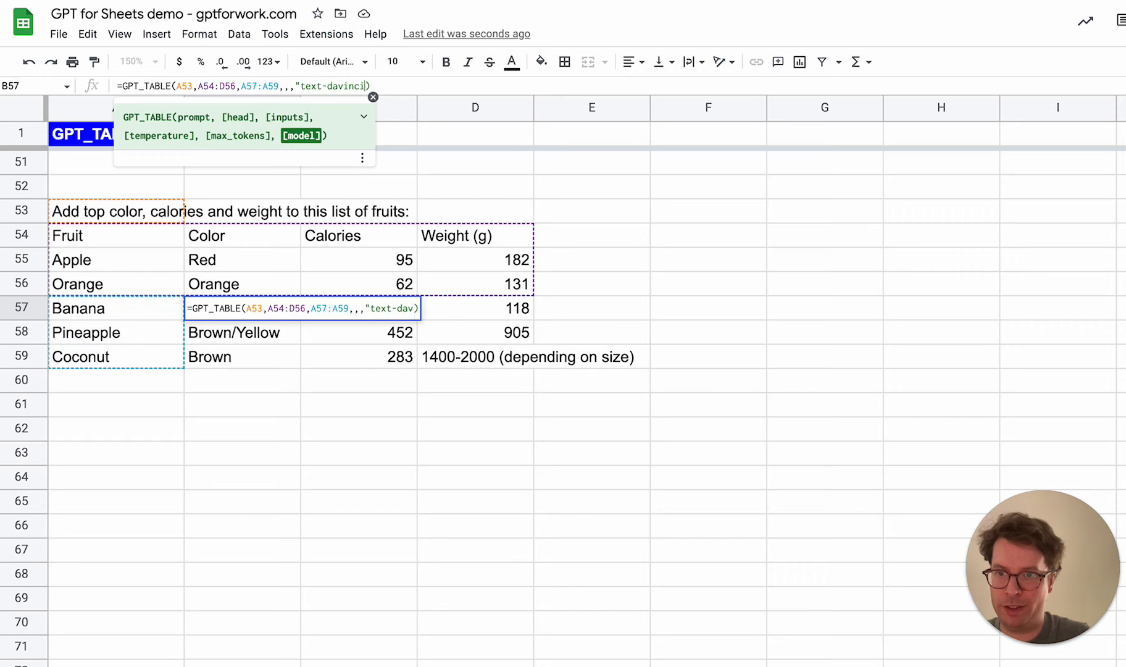
pyautogui.write('-003"')
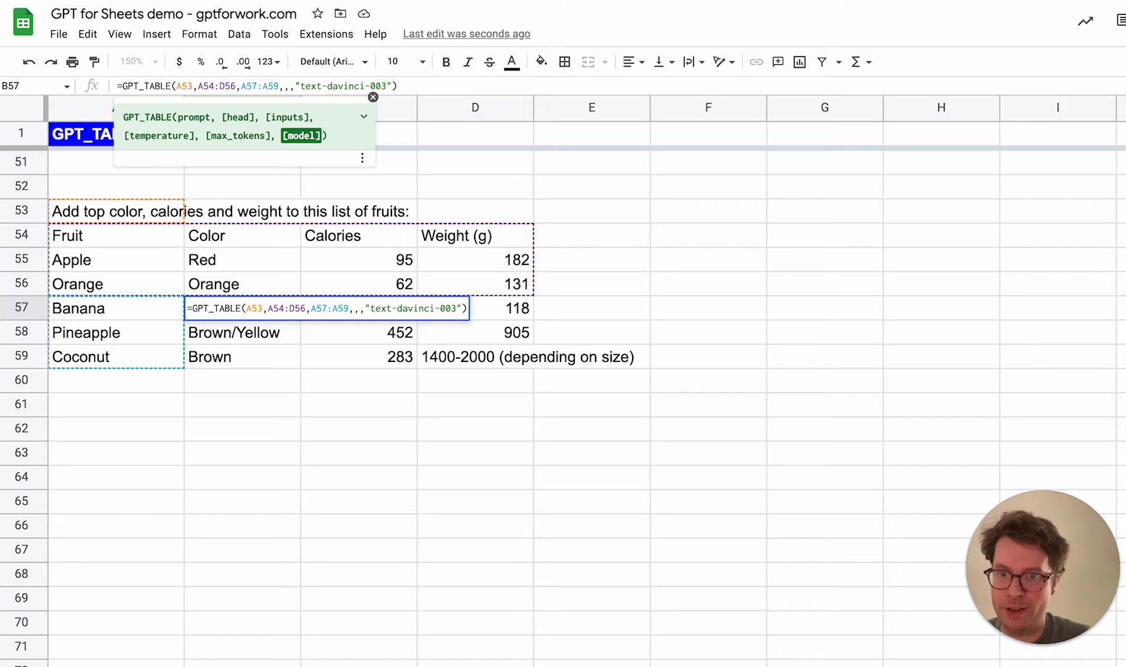
pyautogui.press('Return')
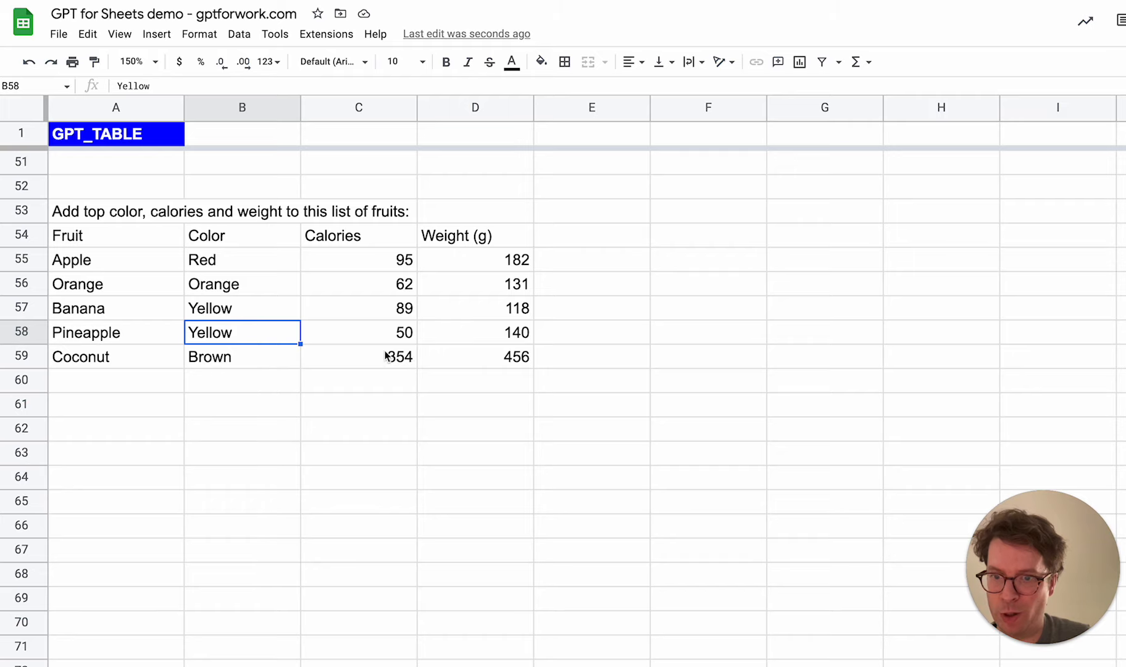
# Examine the regenerated fruit values and the model argument in the formula in B57, leaving the formula as it is
pyautogui.click(358, 339)
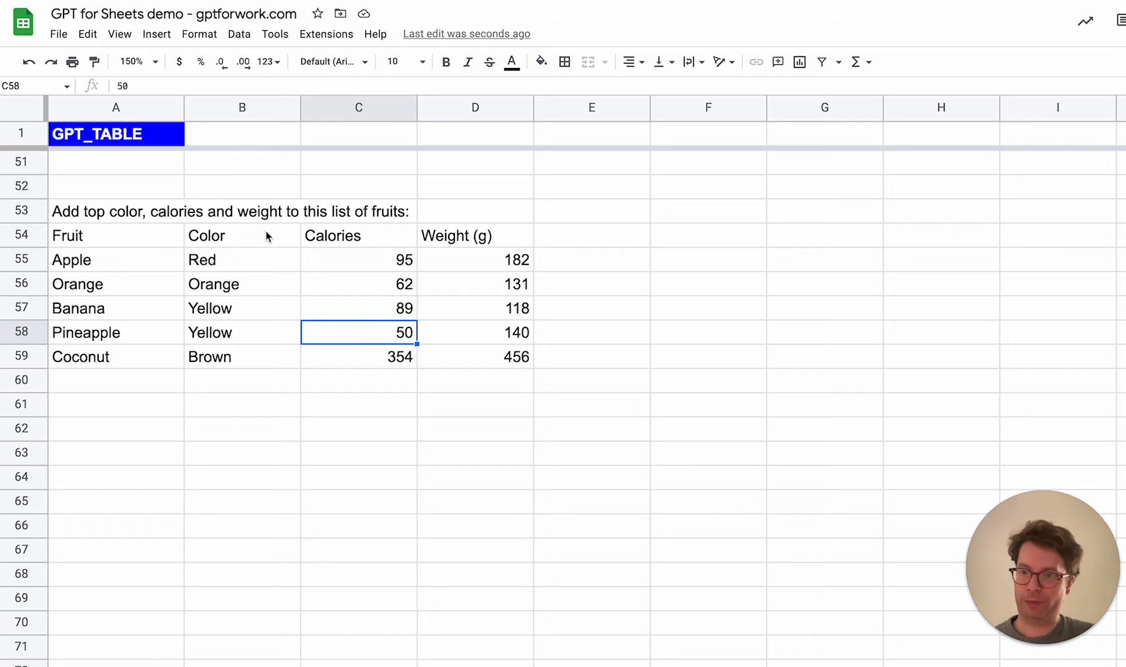
pyautogui.click(246, 312)
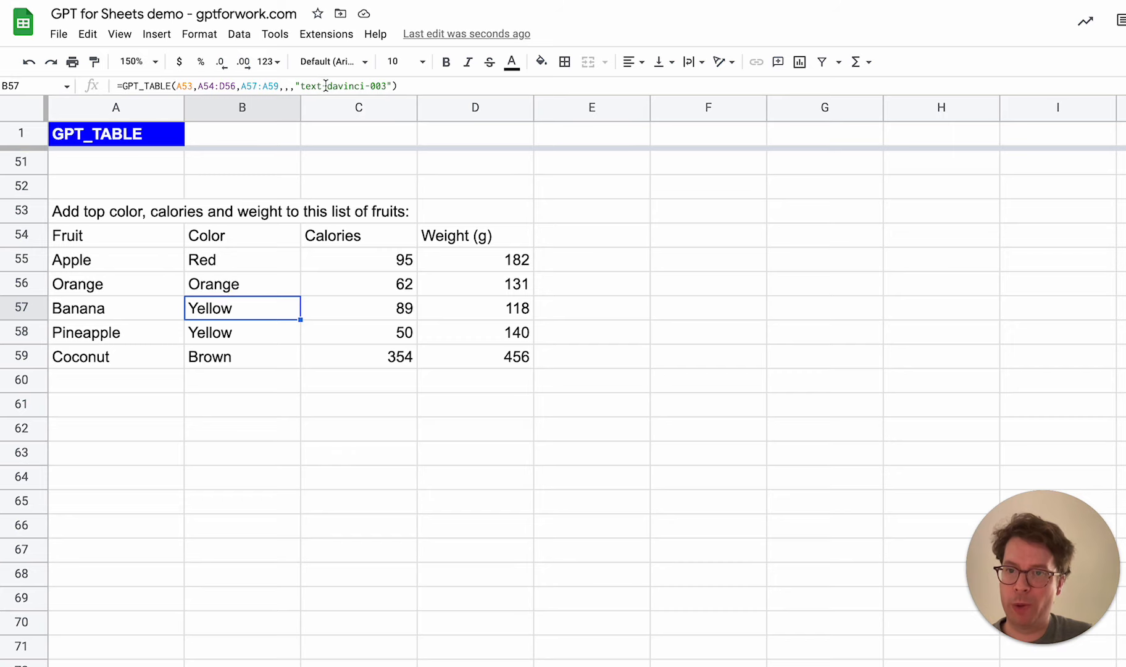
pyautogui.doubleClick(245, 310)
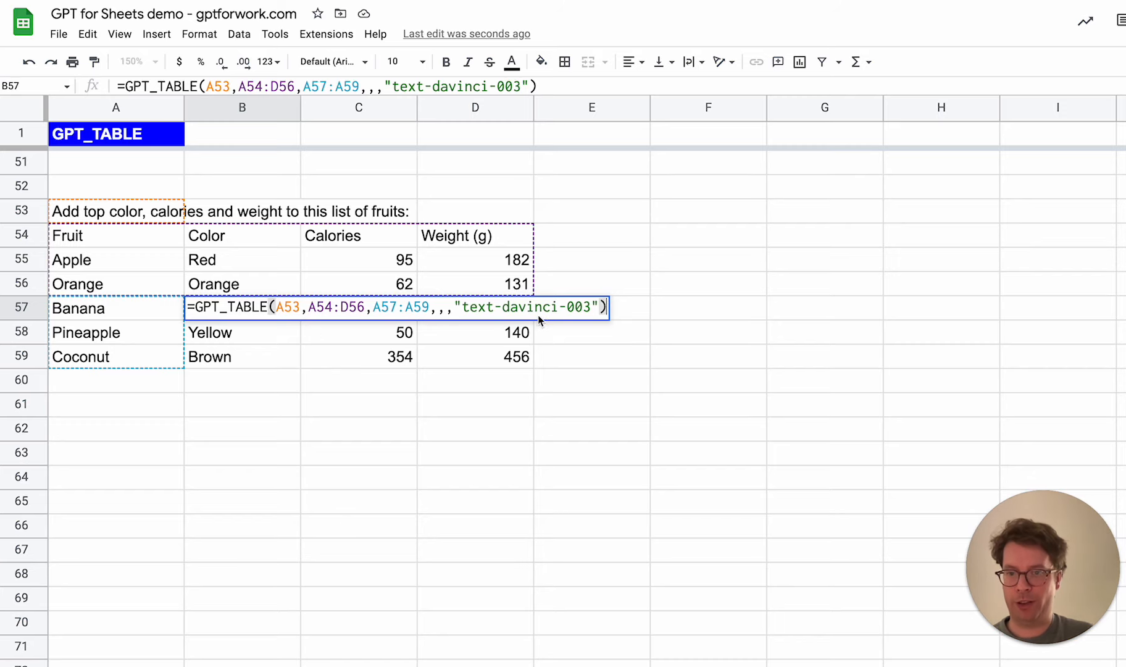
pyautogui.press('Escape')
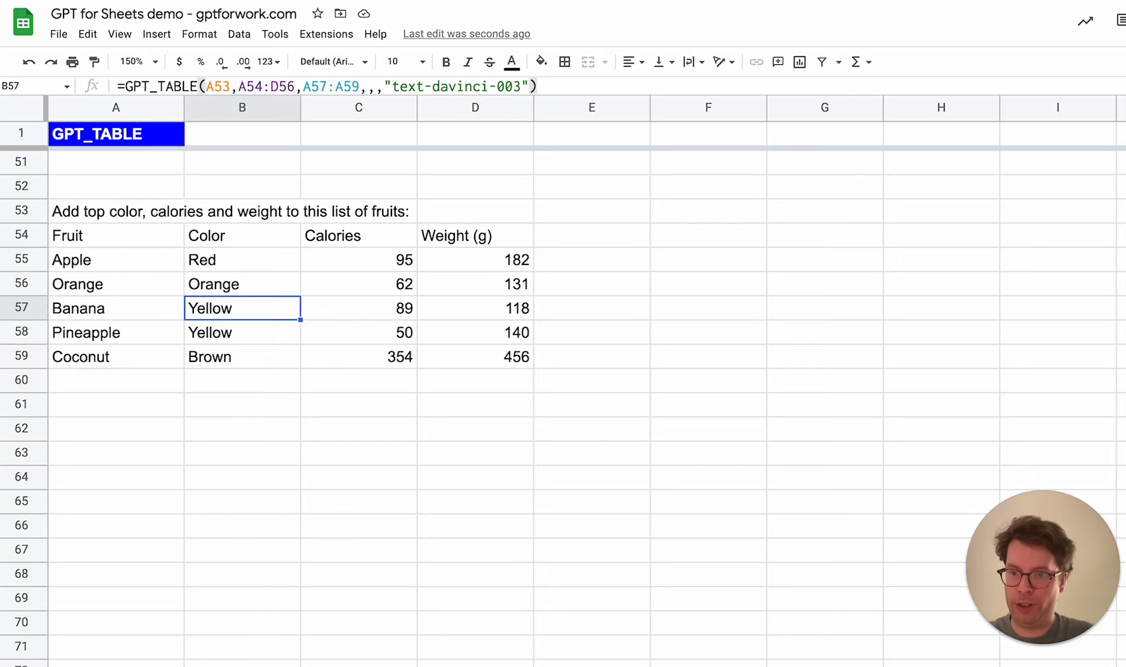
# Add Peach to the fruit list in A60
pyautogui.click(121, 379)
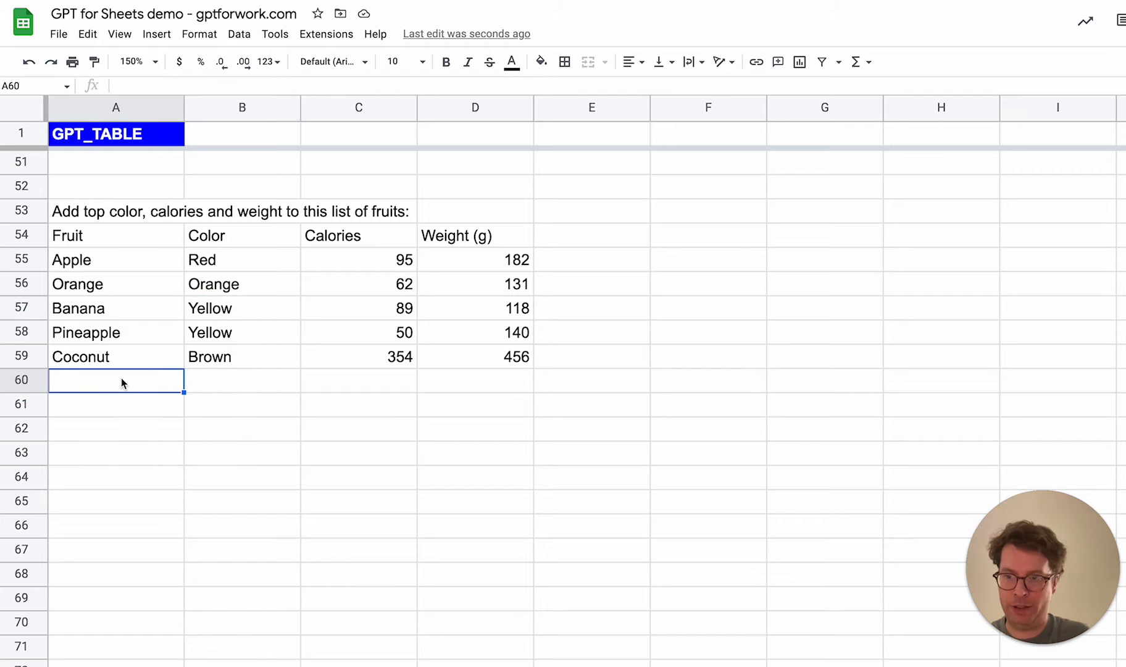
pyautogui.write('Peach')
pyautogui.press('Return')
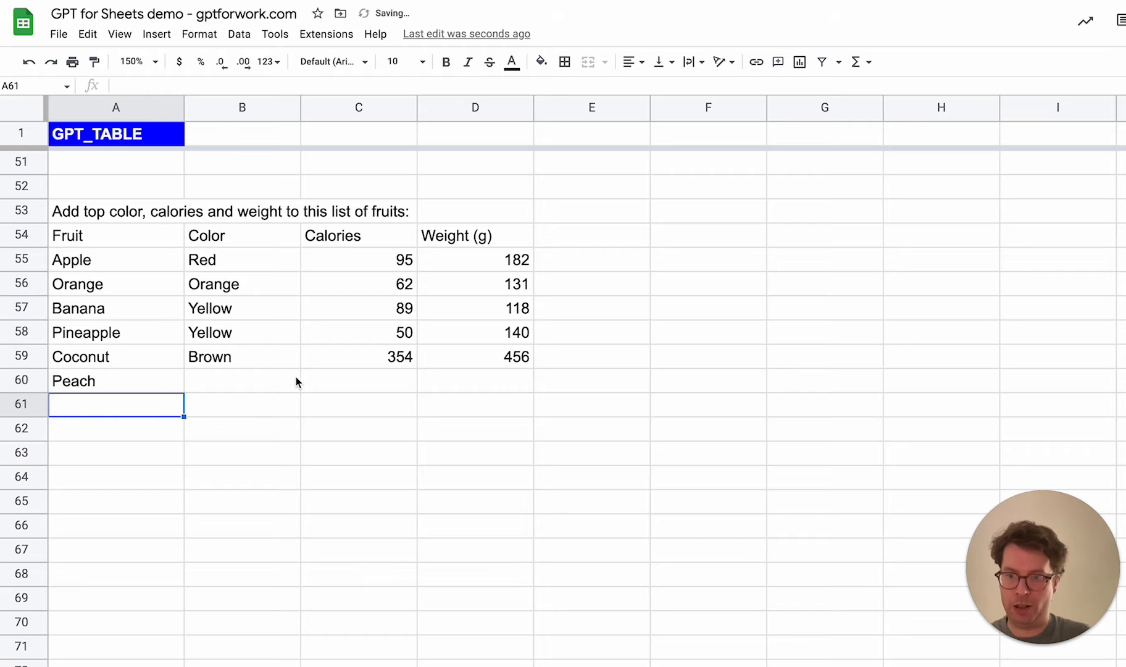
# Compare the new Peach row with the filled rows above it and the input range of the formula in B57
pyautogui.click(276, 365)
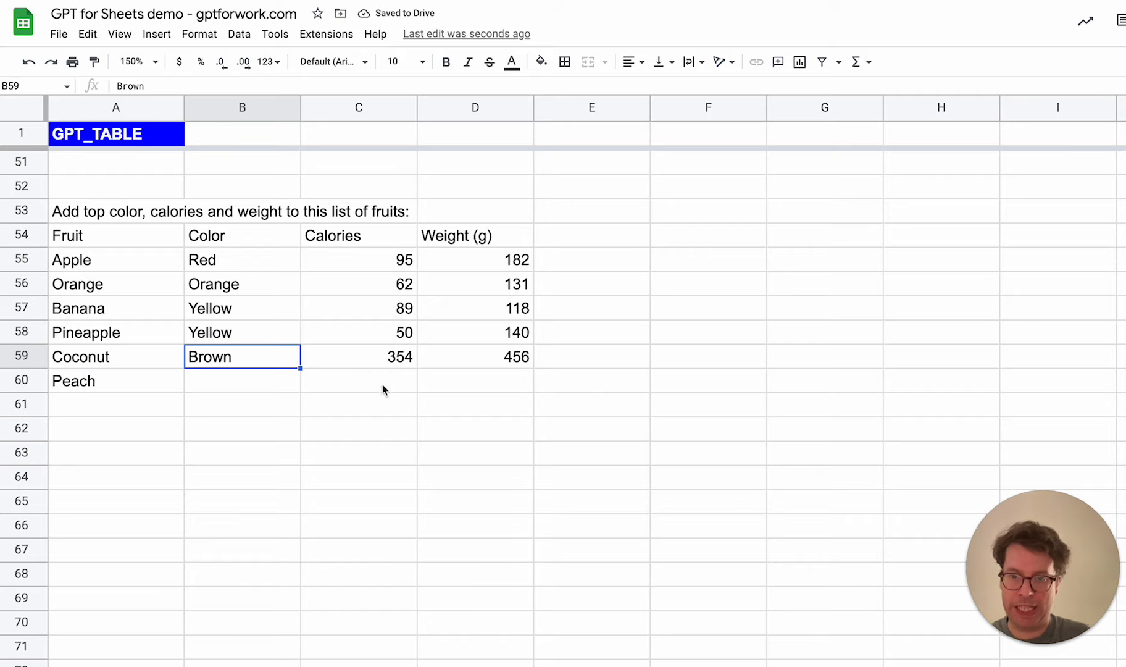
pyautogui.click(121, 388)
pyautogui.click(266, 312)
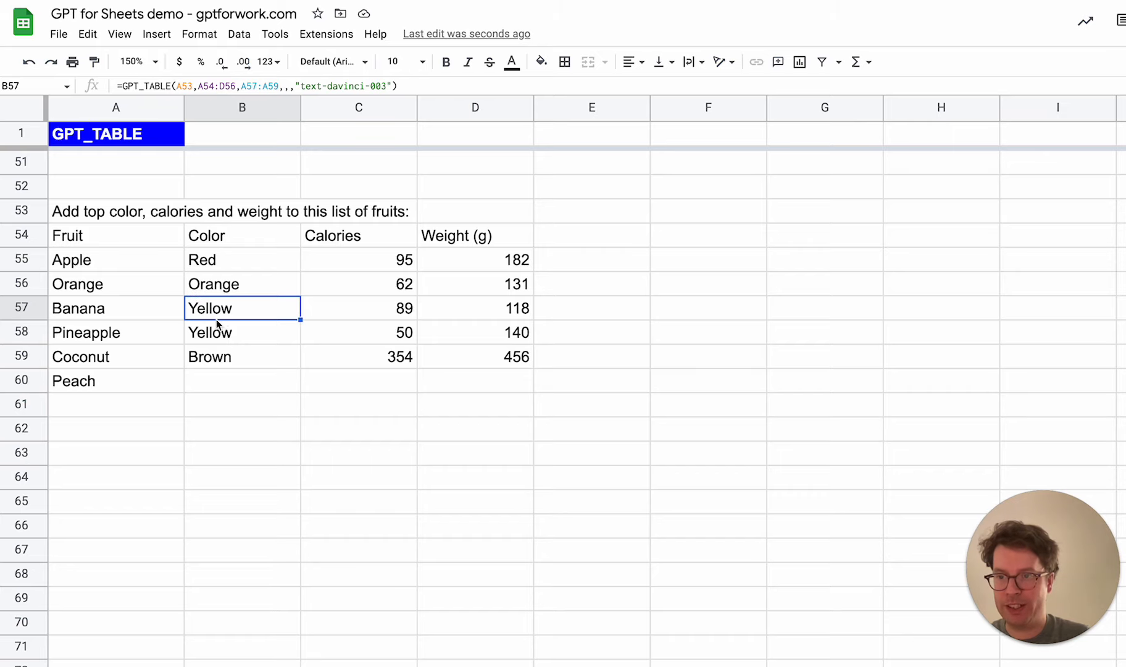
# Lock the row of the prompt reference in the B57 formula as A$53
pyautogui.moveTo(86, 312); pyautogui.dragTo(84, 355)
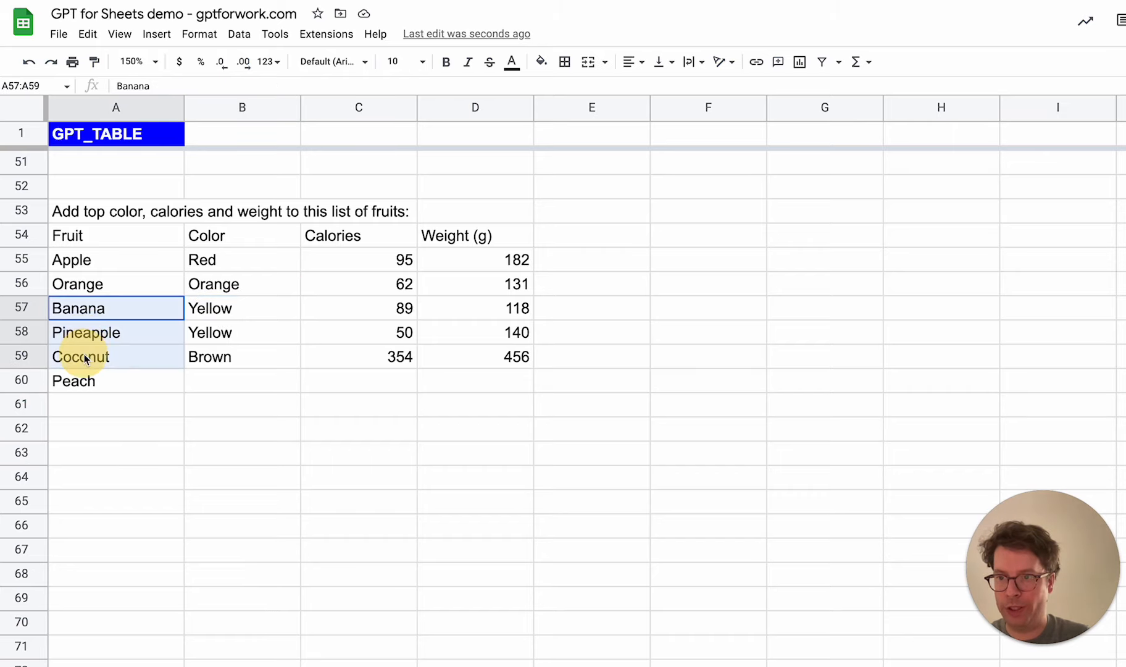
pyautogui.click(274, 302)
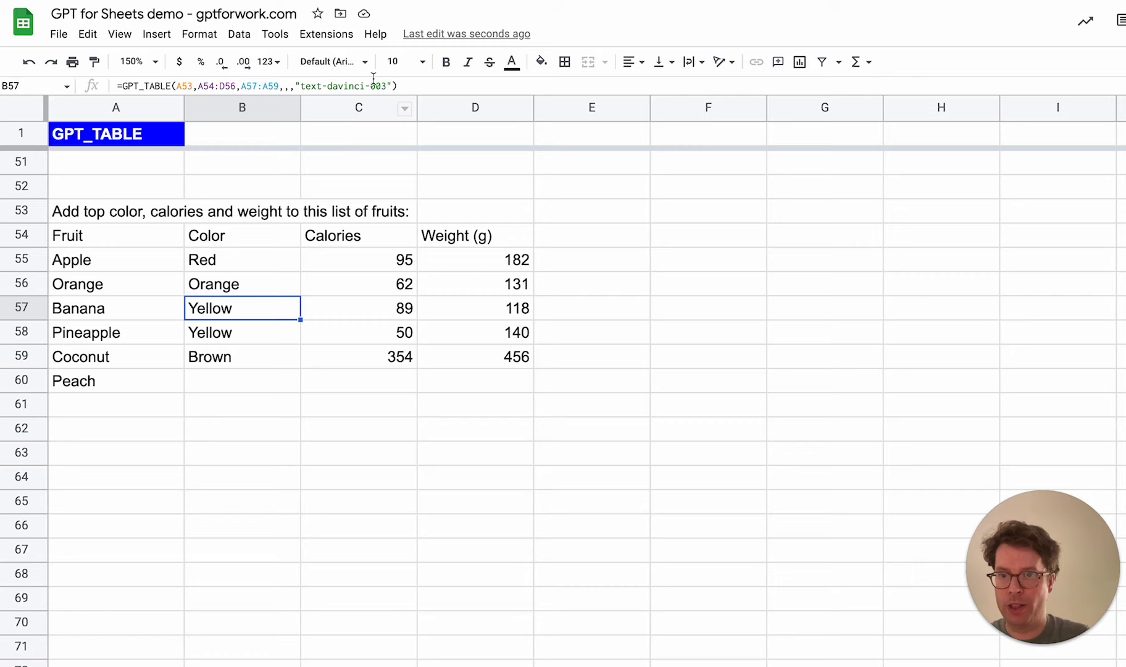
pyautogui.click(235, 88)
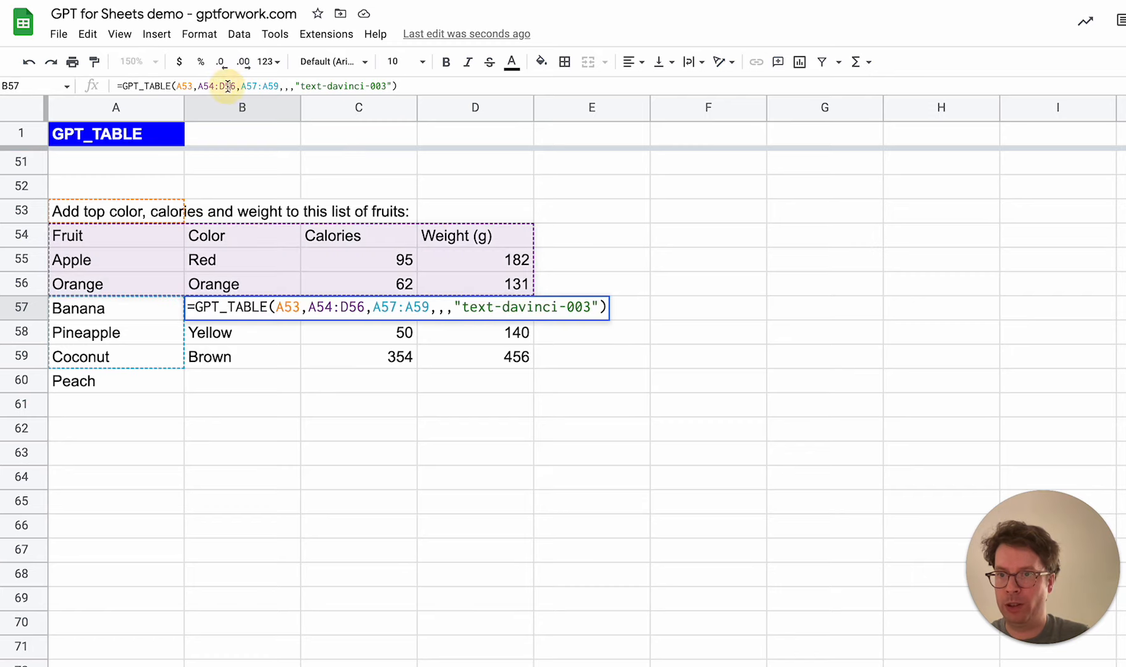
pyautogui.click(281, 303)
pyautogui.write('$')
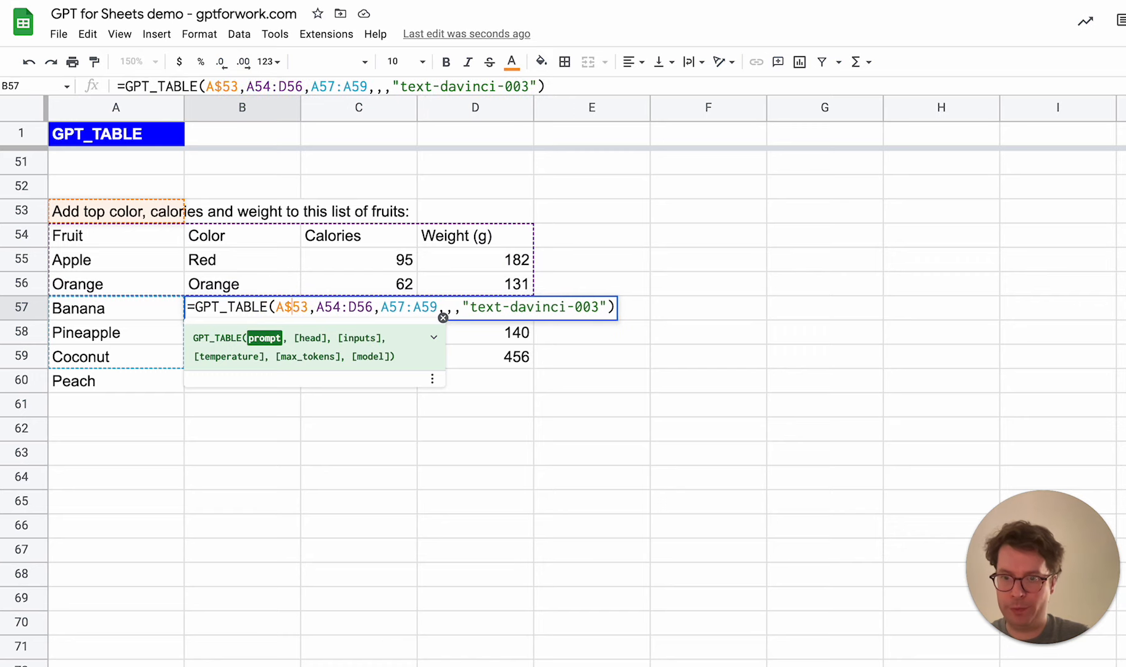
# Lock the rows of the head range in the B57 formula as A$54:D$56
pyautogui.press('Right')
pyautogui.press('Right')
pyautogui.write('$')
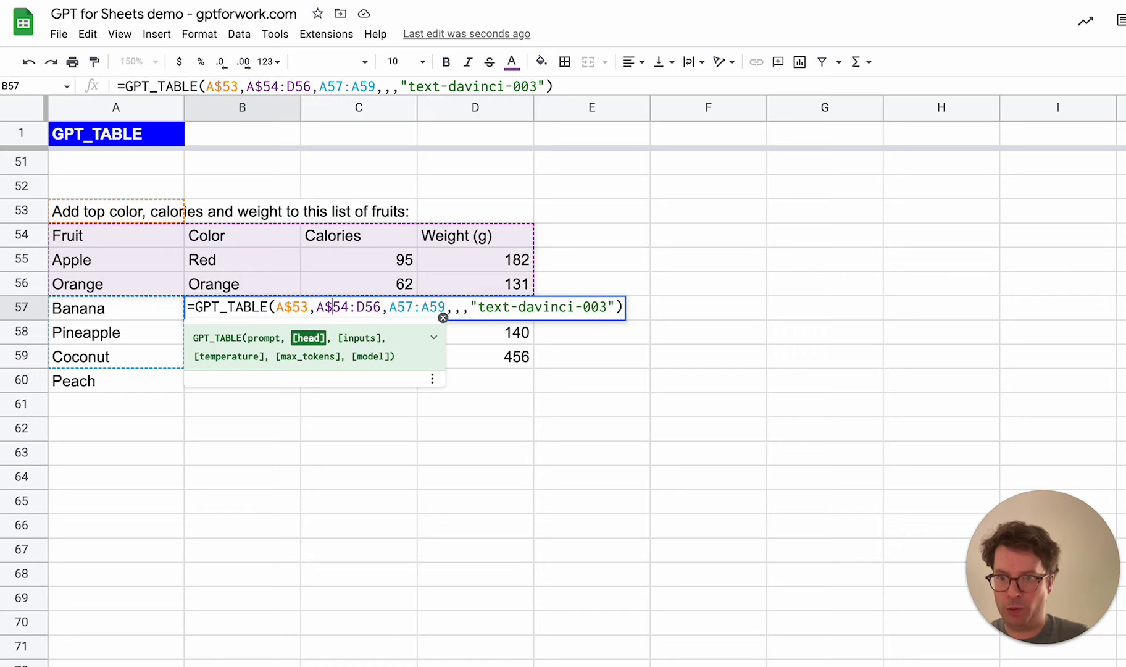
pyautogui.press('Right')
pyautogui.press('Right')
# Reduce the inputs argument in the B57 formula to the single cell A57 and run the formula
pyautogui.press('Right')
pyautogui.press('Right')
pyautogui.write('$')
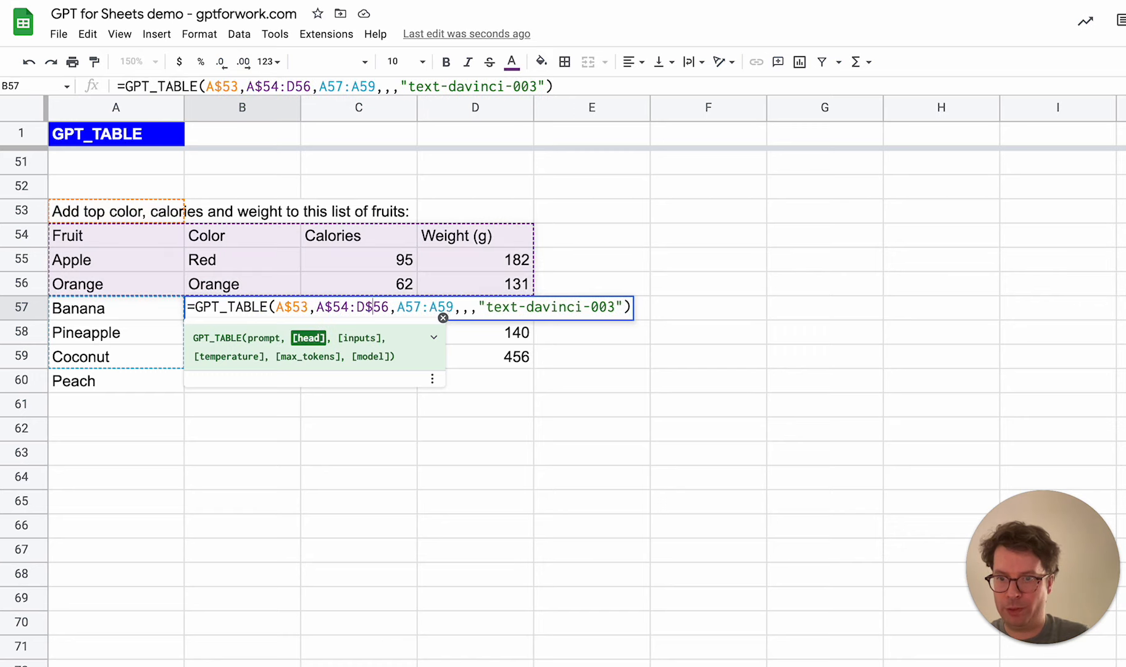
pyautogui.press('Right')
pyautogui.press('Right')
pyautogui.press('Right')
pyautogui.press('Right')
pyautogui.press('Right')
pyautogui.press('Right')
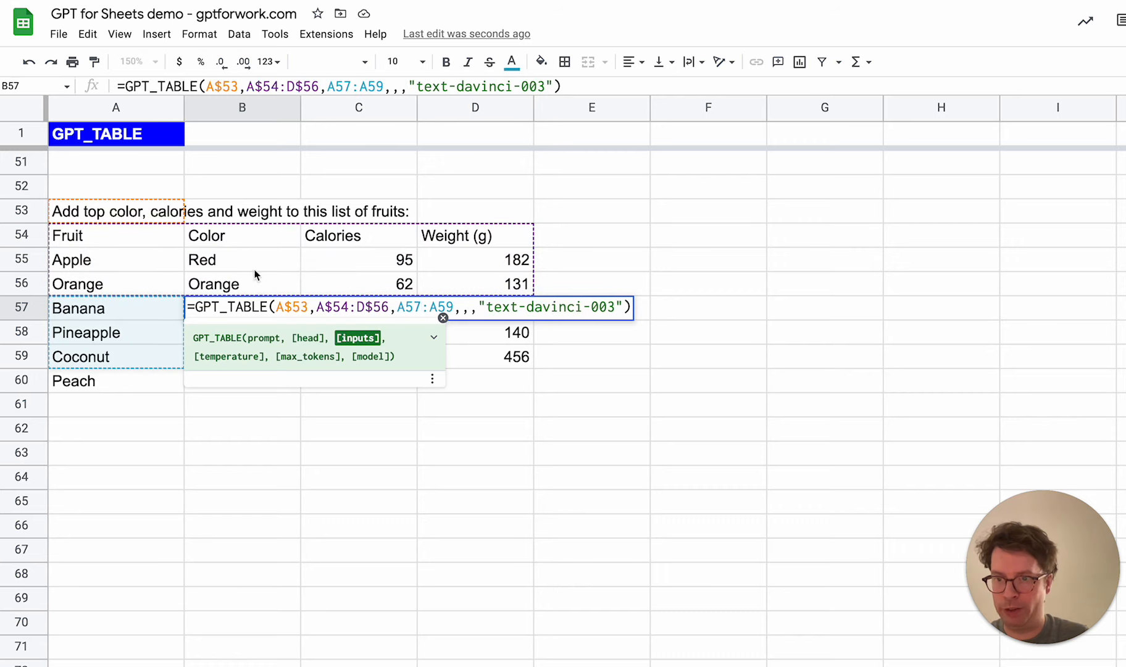
pyautogui.click(454, 307)
pyautogui.press('BackSpace')
pyautogui.press('BackSpace')
pyautogui.press('BackSpace')
pyautogui.press('BackSpace')
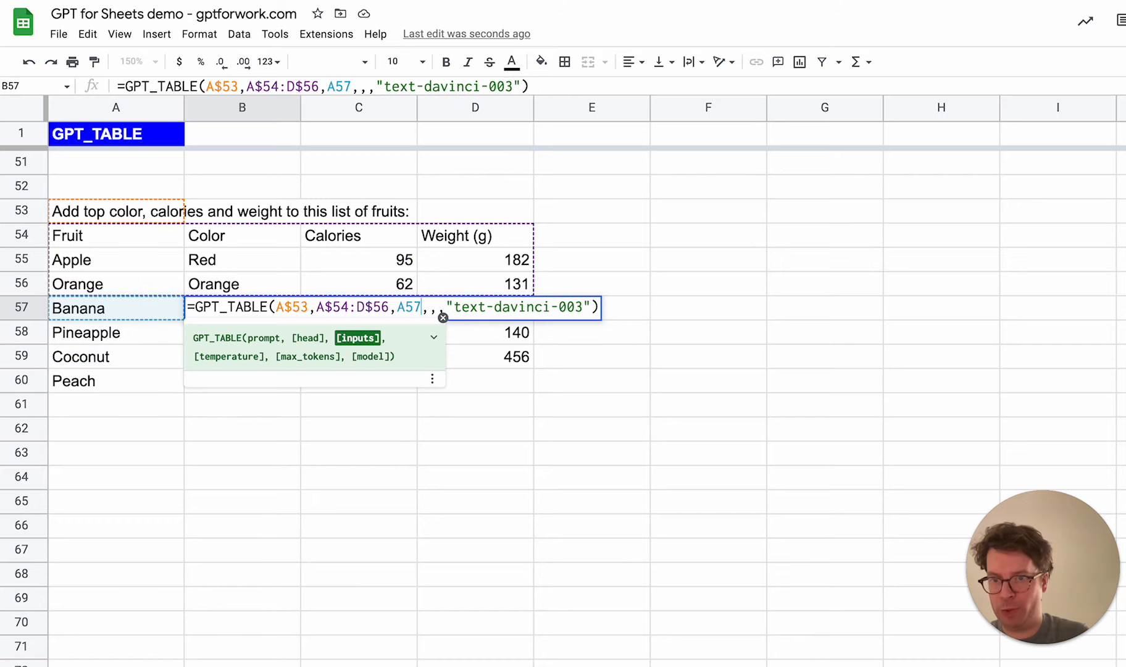
pyautogui.press('Return')
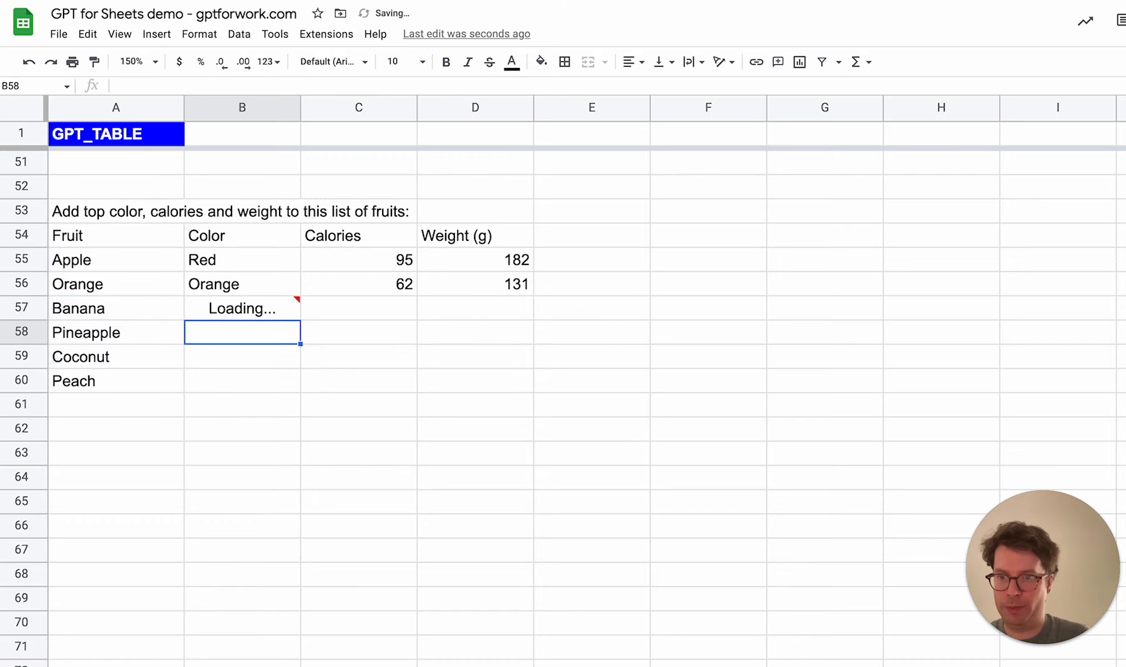
# Fill the B57 formula down column B through B60 to cover Pineapple, Coconut and Peach
pyautogui.click(593, 307)
pyautogui.click(241, 315)
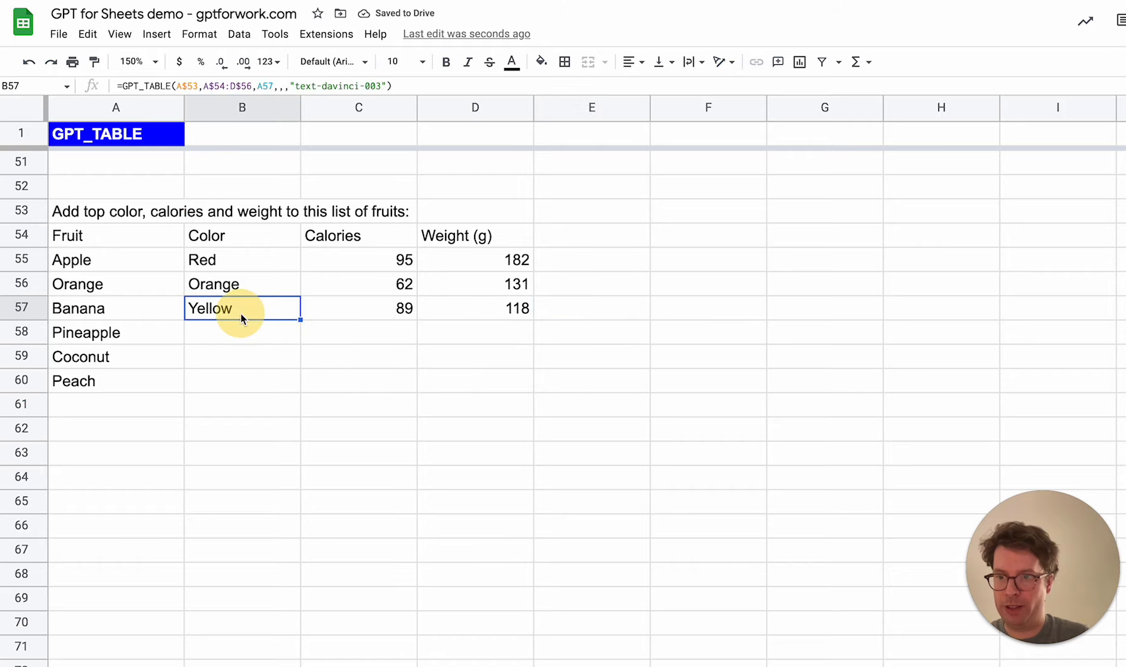
pyautogui.moveTo(299, 319); pyautogui.dragTo(296, 363)
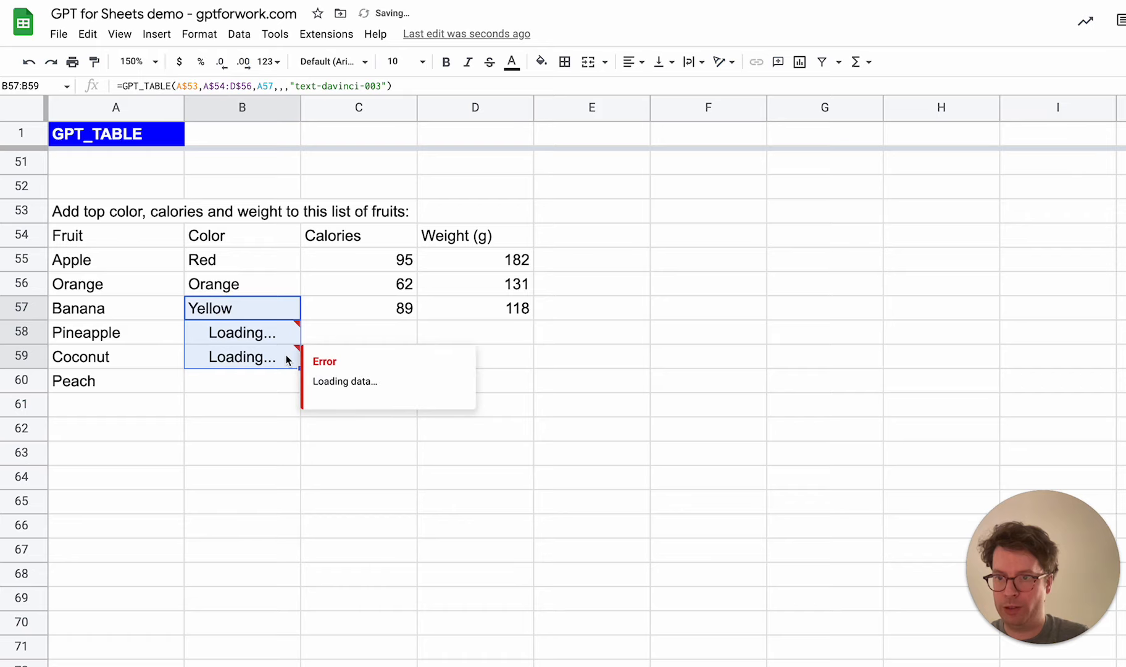
pyautogui.click(270, 364)
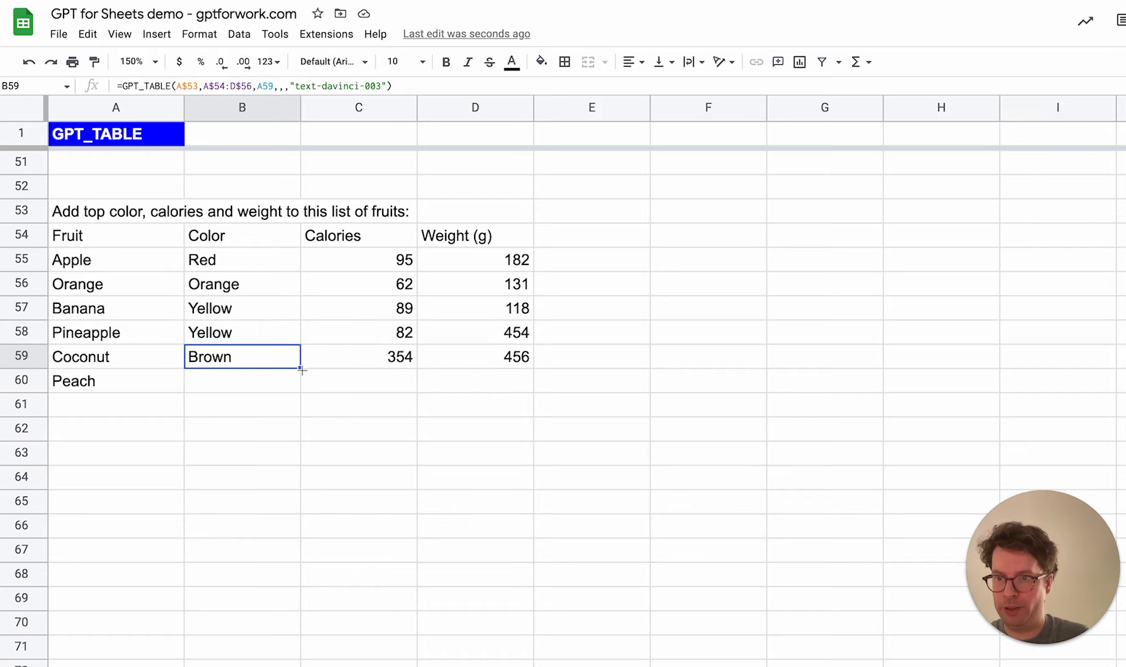
pyautogui.moveTo(301, 368); pyautogui.dragTo(300, 381)
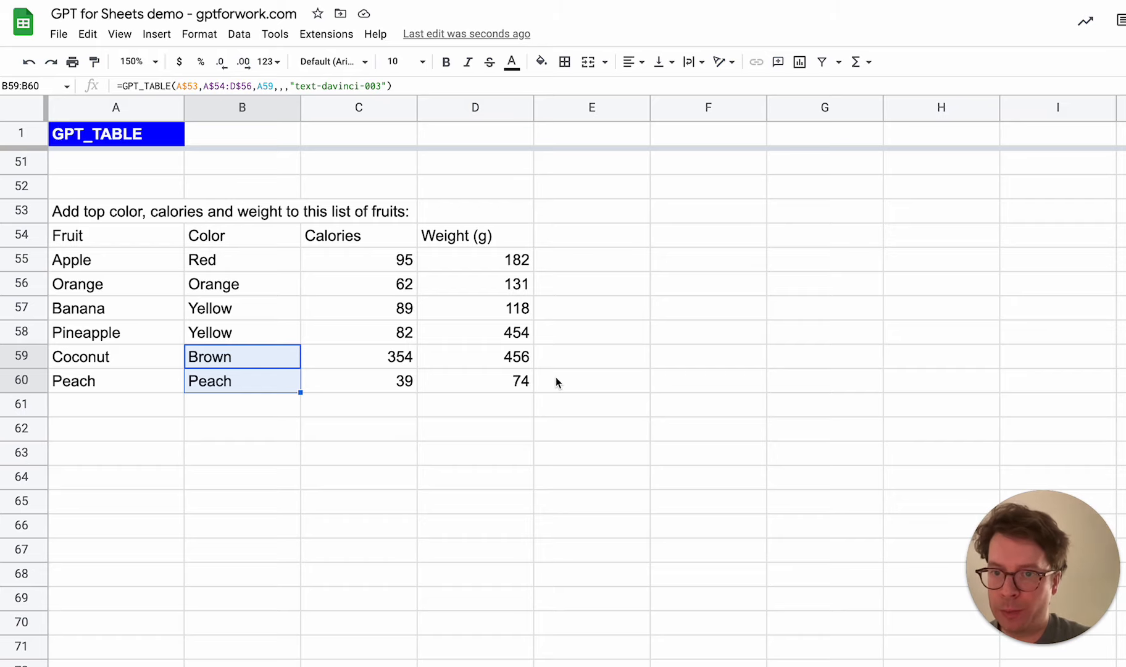
pyautogui.click(457, 454)
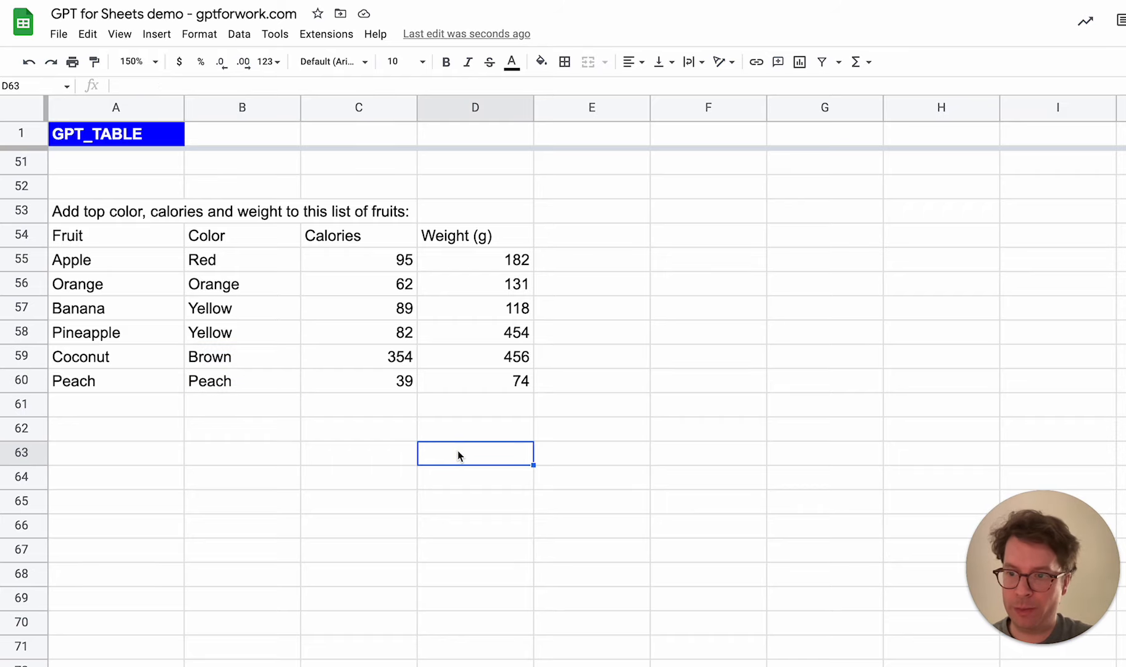
# Go to the property listing table at row 83 and set the sheet zoom to 125%
pyautogui.scroll(-5, 458, 454)
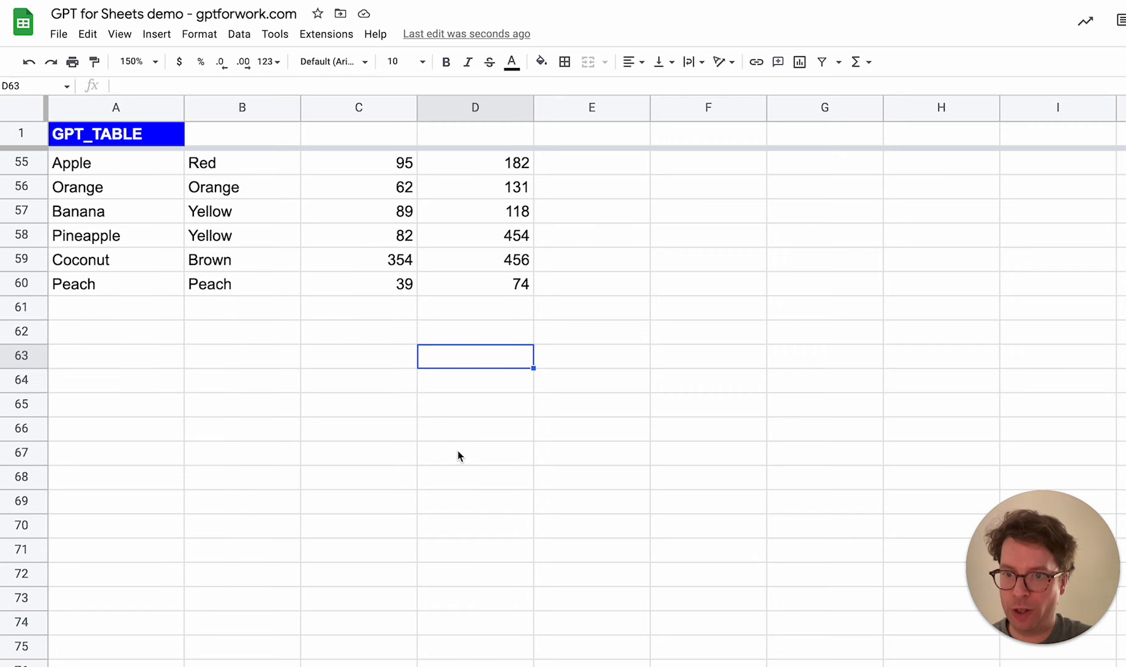
pyautogui.scroll(-3, 458, 455)
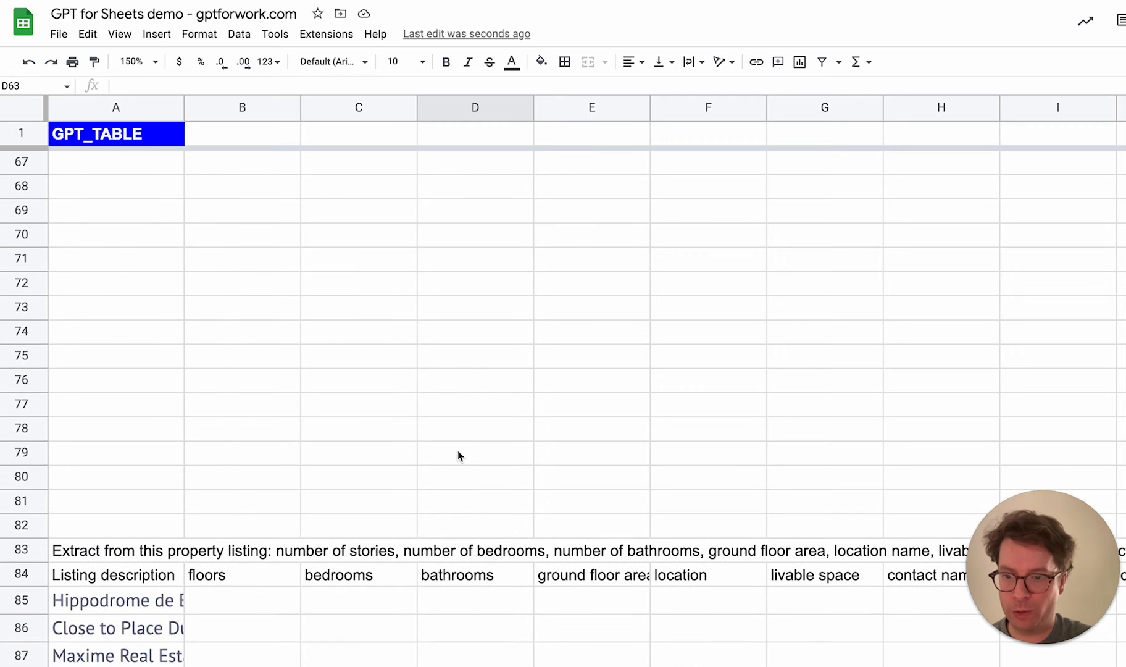
pyautogui.scroll(-2, 458, 456)
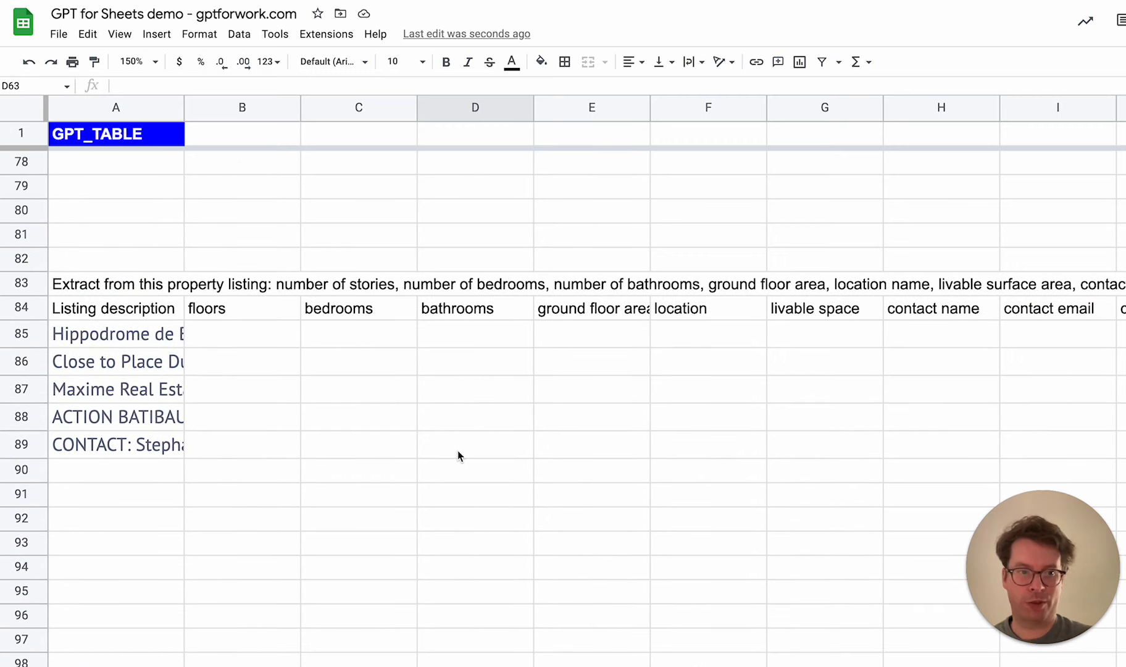
pyautogui.scroll(-2, 458, 456)
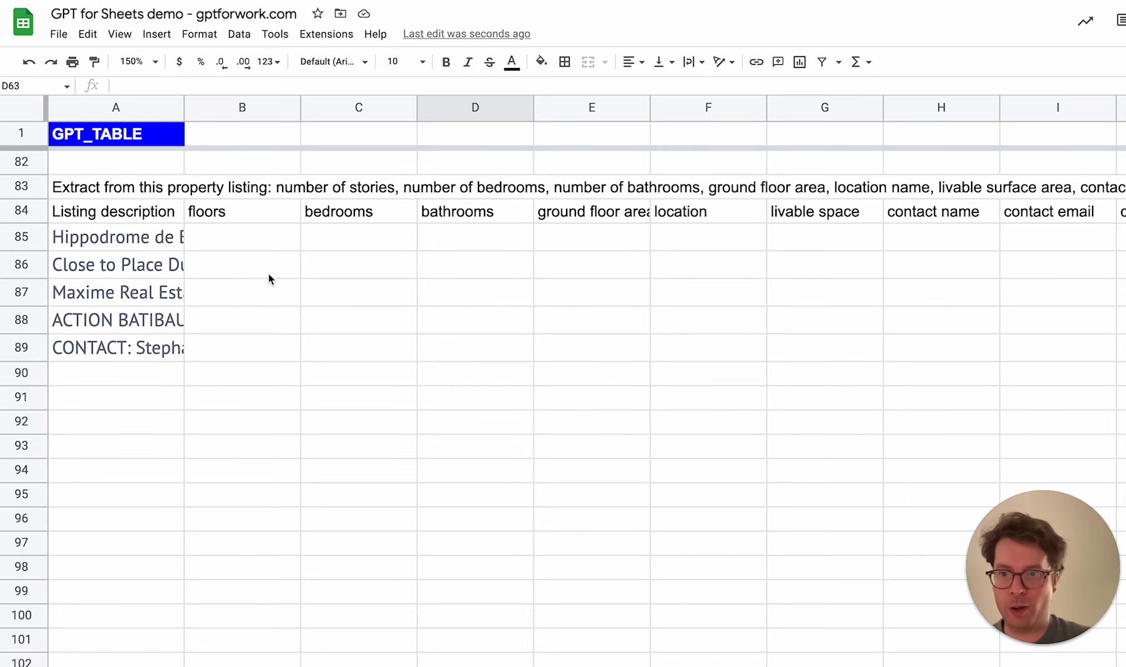
pyautogui.click(137, 62)
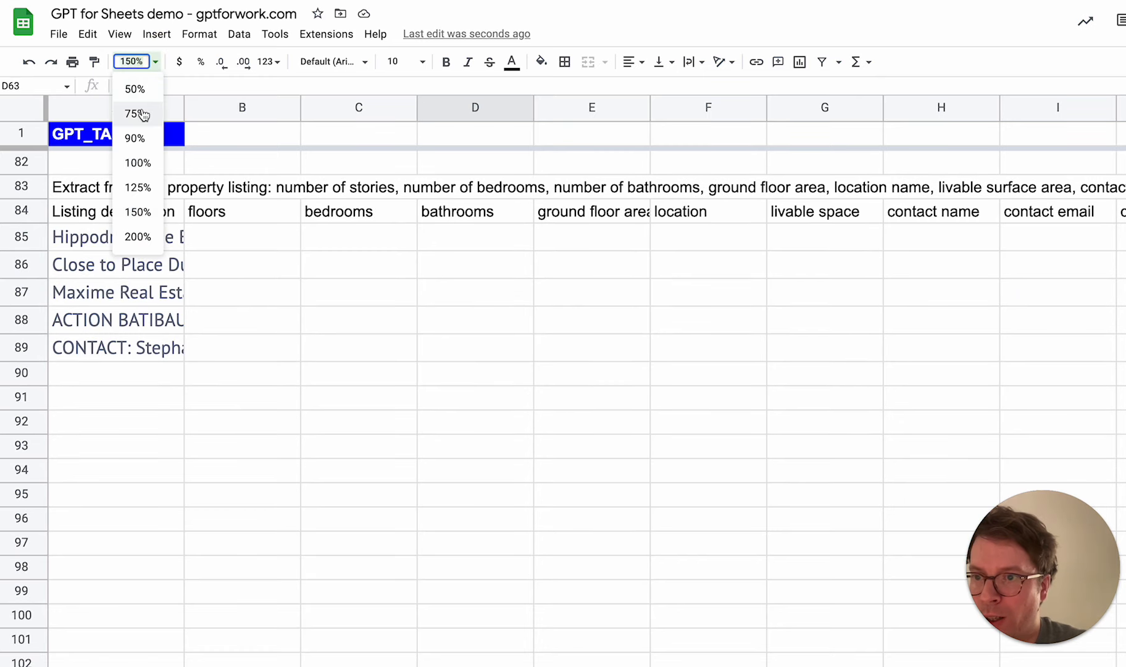
pyautogui.click(135, 186)
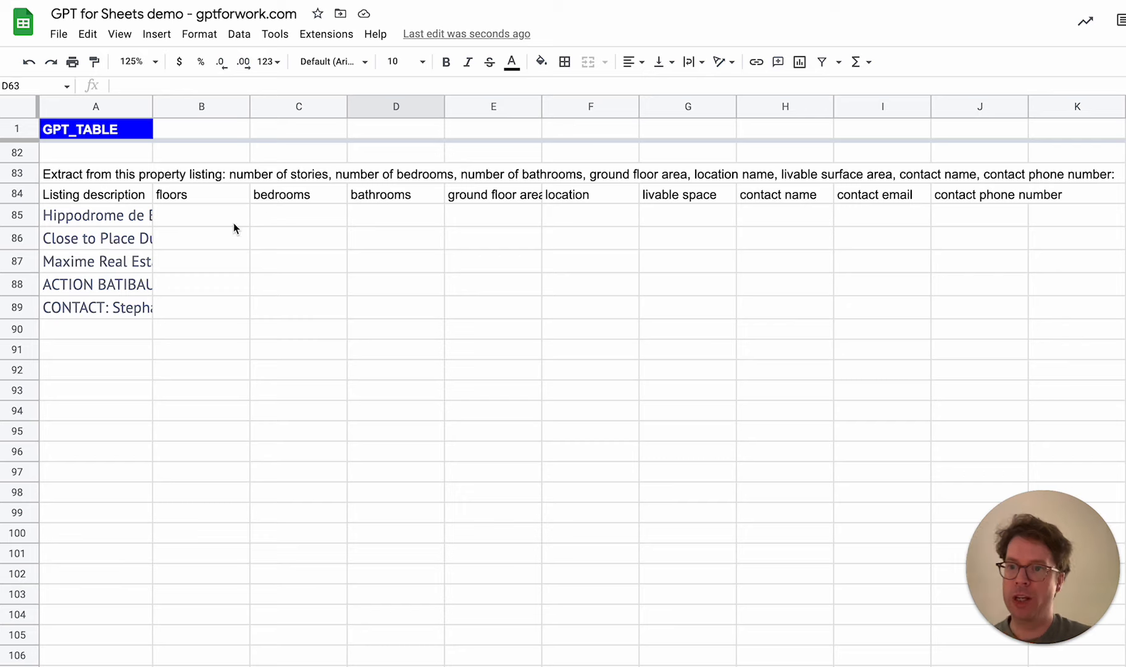
# Enlarge the formula bar to read the full property descriptions in A85:A89, and review the extraction column headers in row 84
pyautogui.click(119, 218)
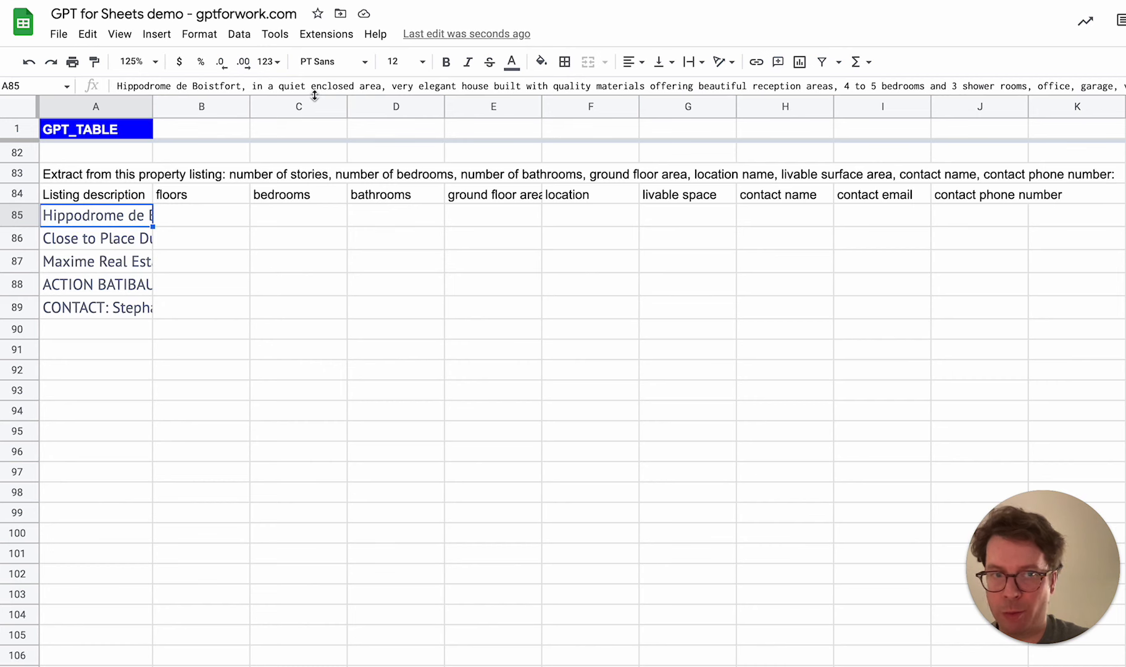
pyautogui.moveTo(314, 95); pyautogui.dragTo(314, 168)
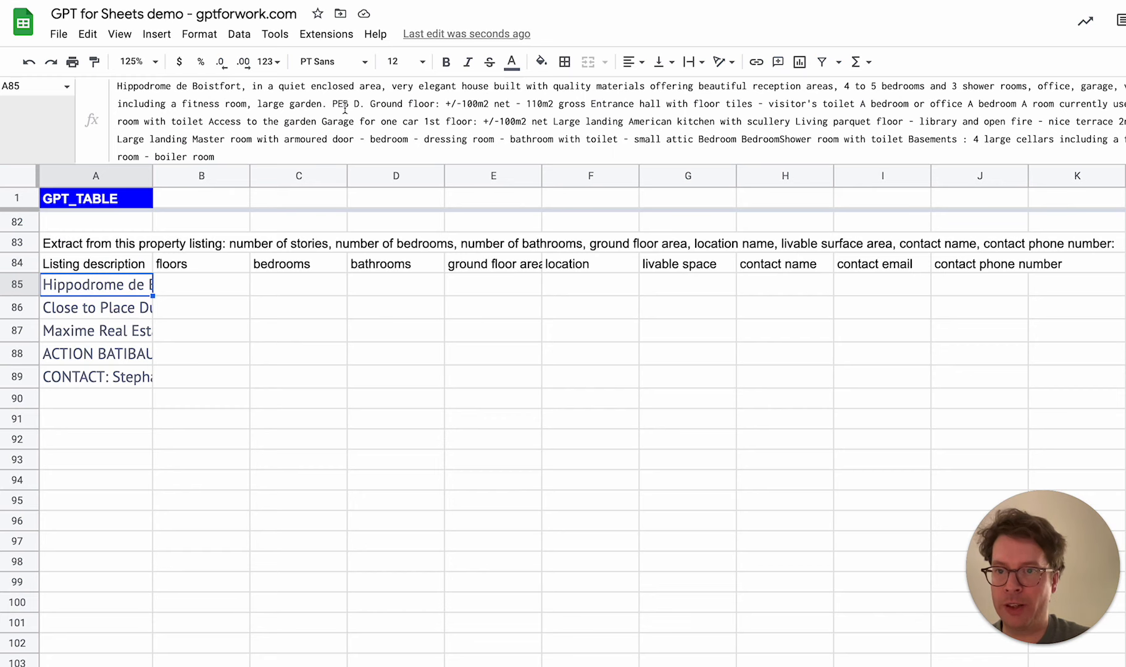
pyautogui.click(97, 316)
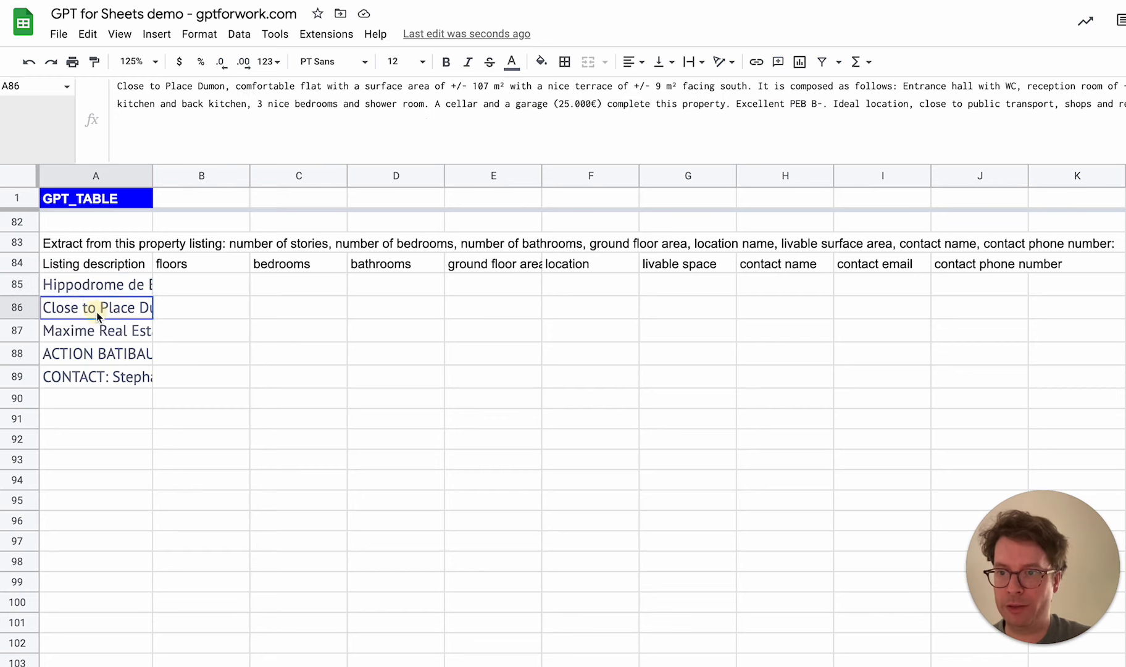
pyautogui.click(107, 336)
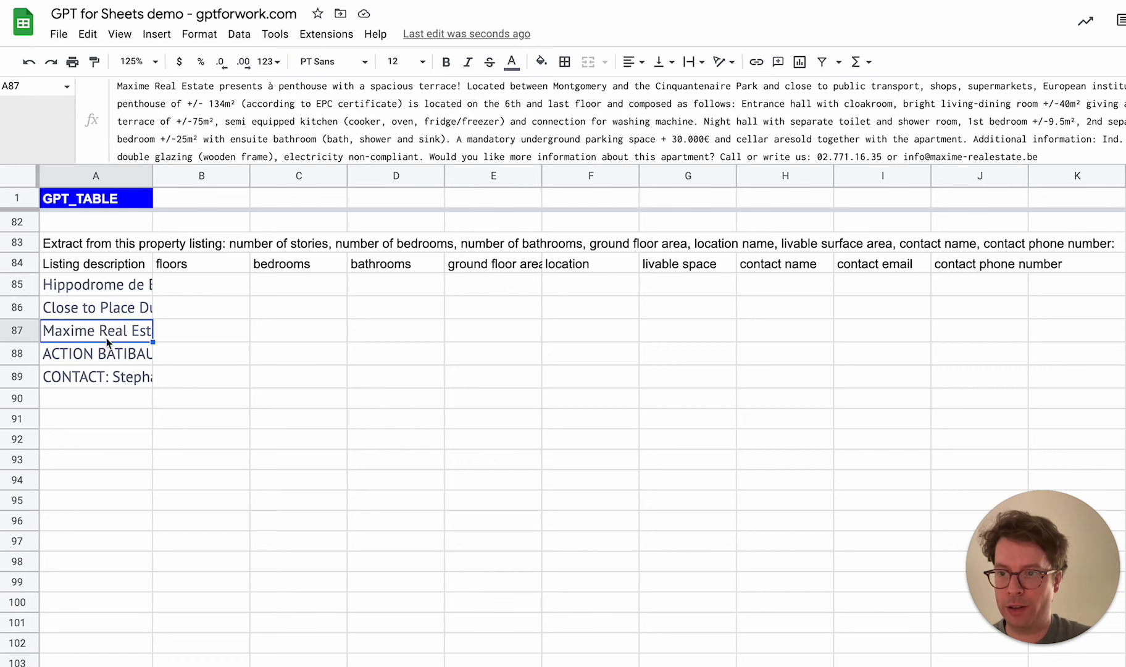
pyautogui.click(109, 354)
pyautogui.click(118, 383)
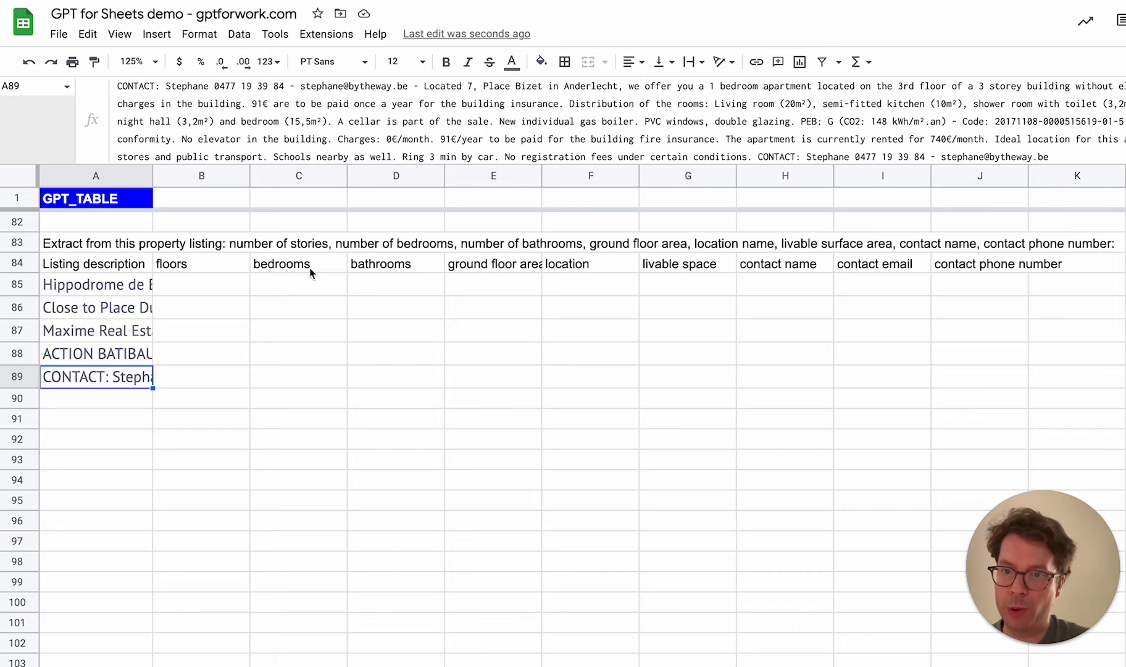
pyautogui.click(518, 269)
pyautogui.click(610, 272)
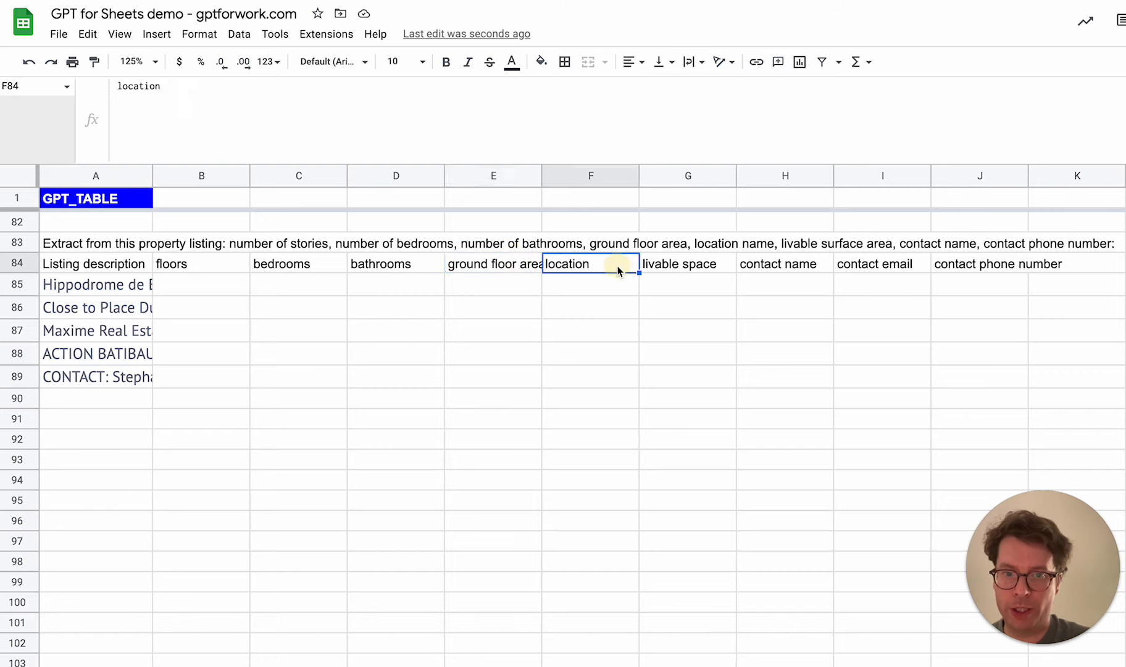
pyautogui.click(675, 269)
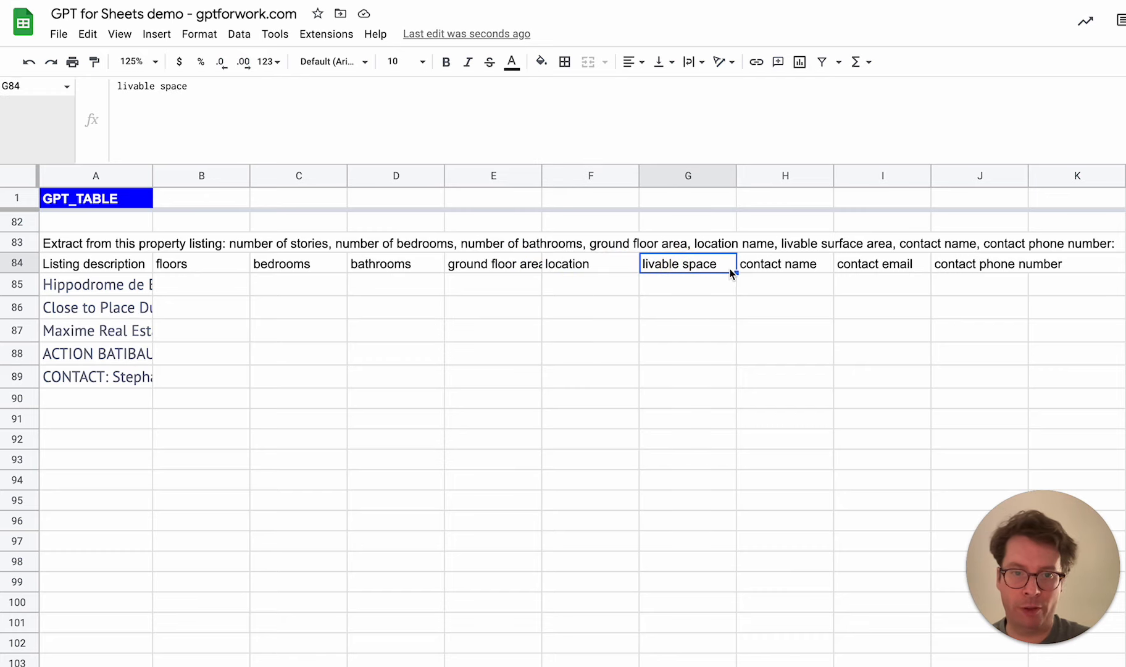
pyautogui.click(795, 272)
pyautogui.click(979, 269)
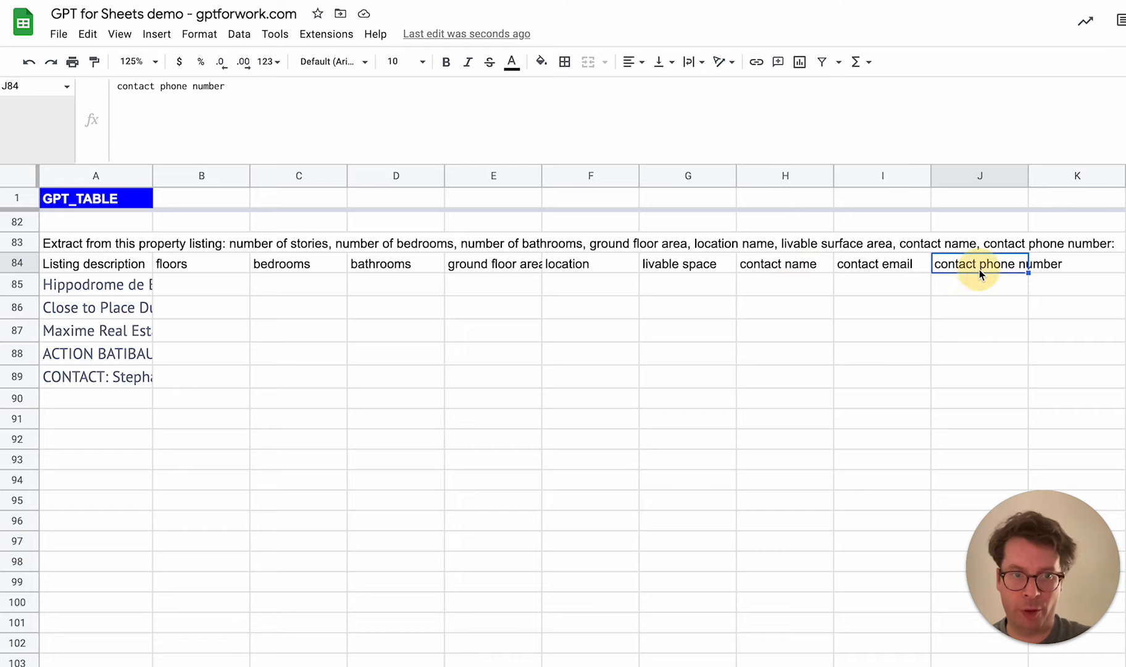
# Start a GPT_TABLE formula in B85 with A83 as the prompt and A84:J84 as the head
pyautogui.click(215, 285)
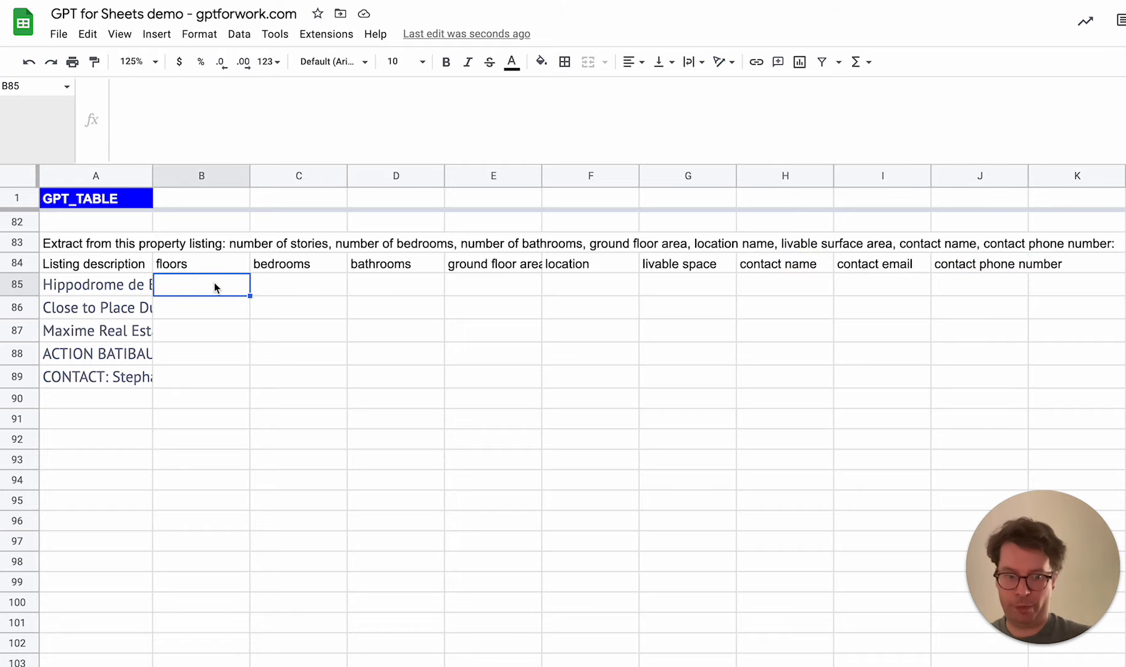
pyautogui.write('=GPT')
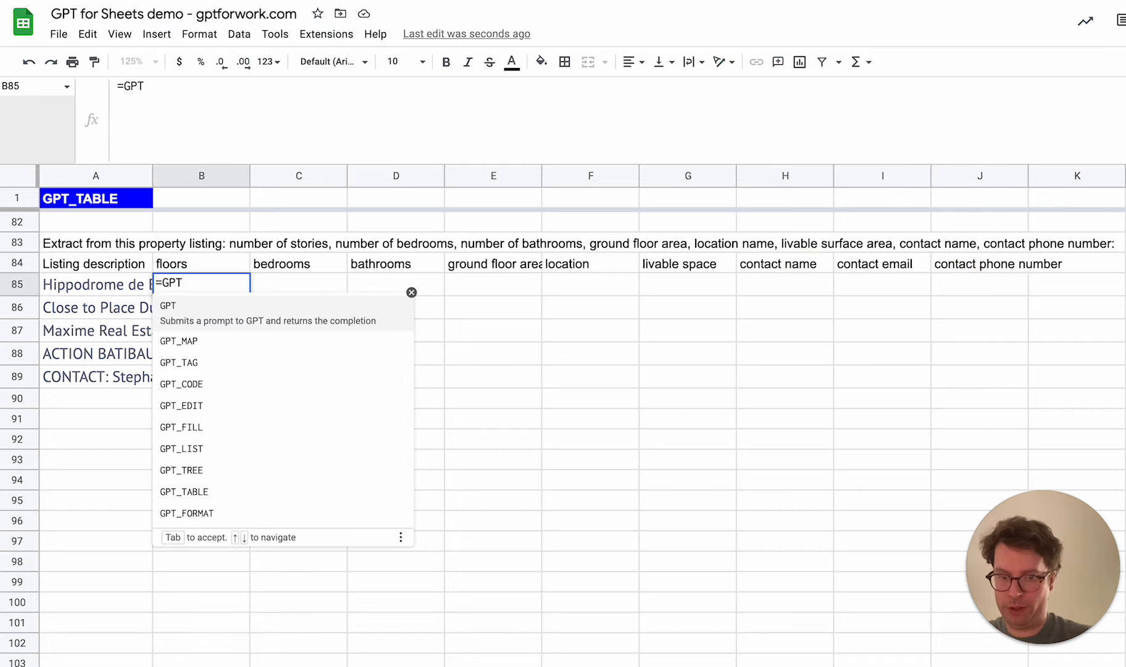
pyautogui.write('_TABLE(')
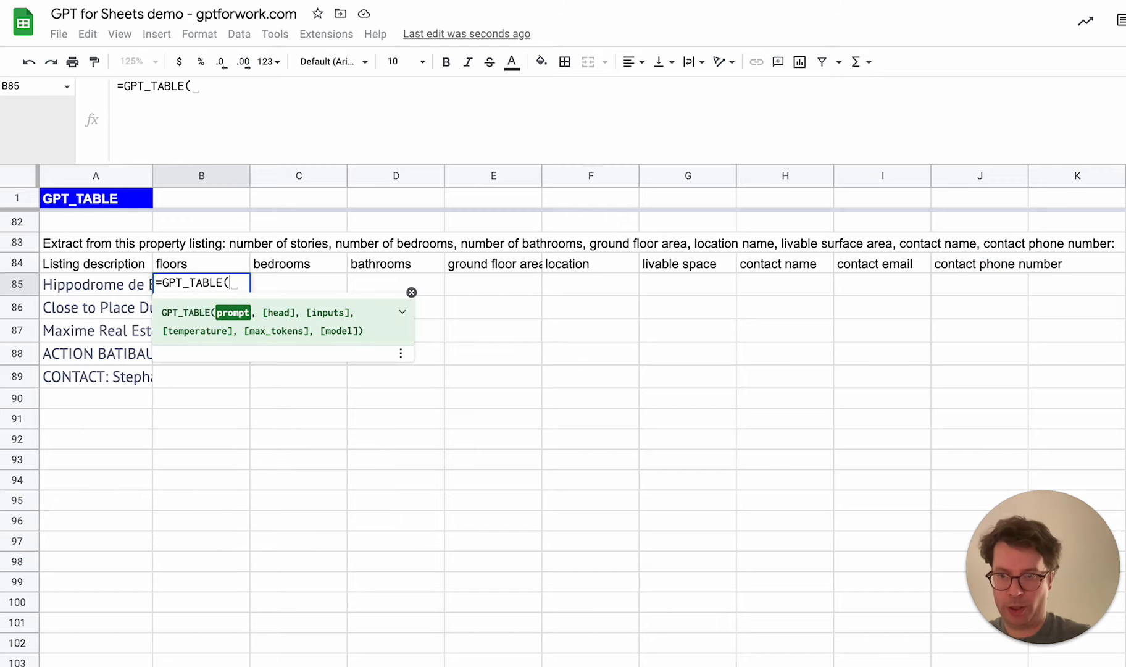
pyautogui.click(79, 244)
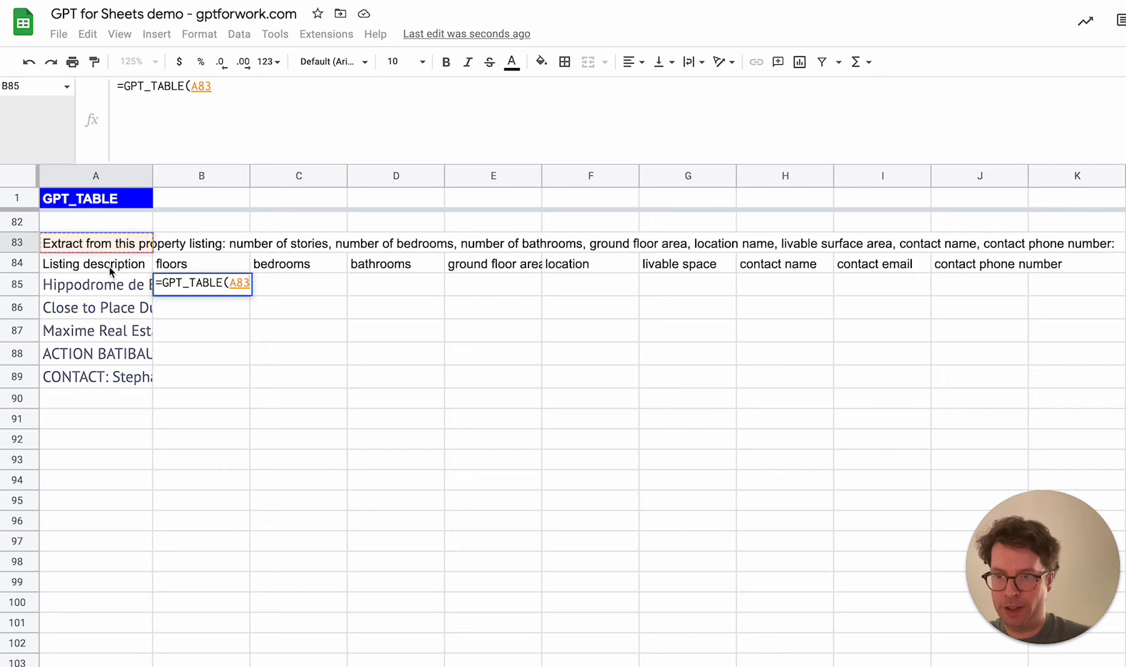
pyautogui.write(',')
pyautogui.moveTo(98, 270); pyautogui.dragTo(978, 271)
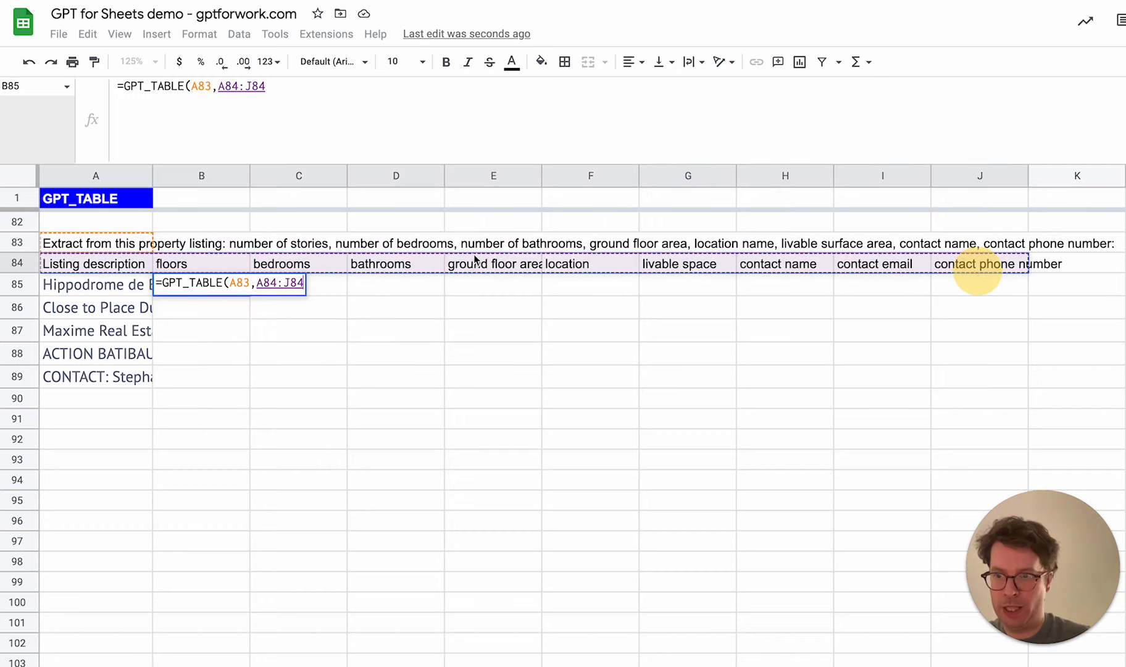
# Lock the rows of the prompt and head references in the B85 formula as A$83 and A$84:J$84
pyautogui.click(237, 281)
pyautogui.write('$')
pyautogui.click(270, 282)
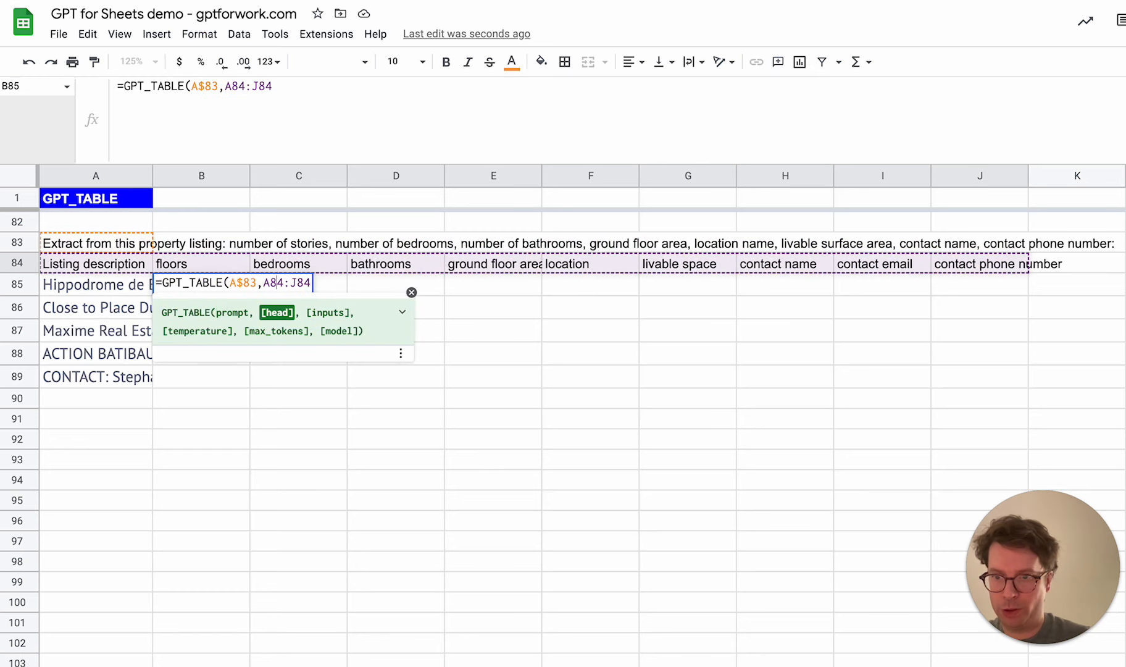
pyautogui.write('$')
pyautogui.click(297, 282)
pyautogui.click(306, 282)
pyautogui.write('$83')
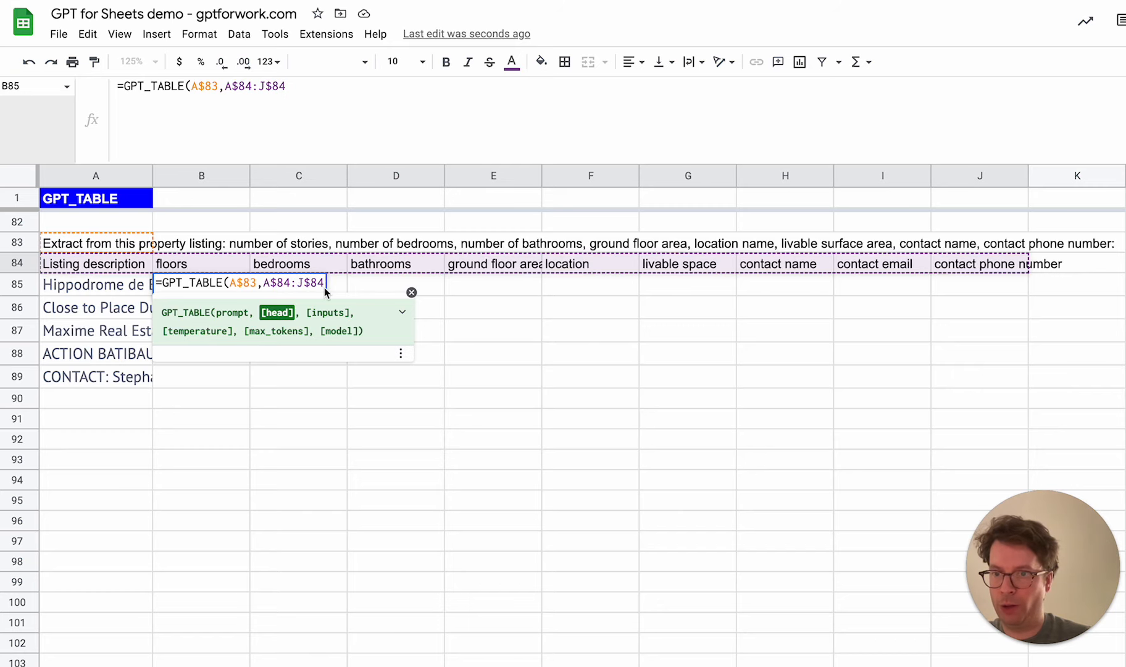
pyautogui.write(',')
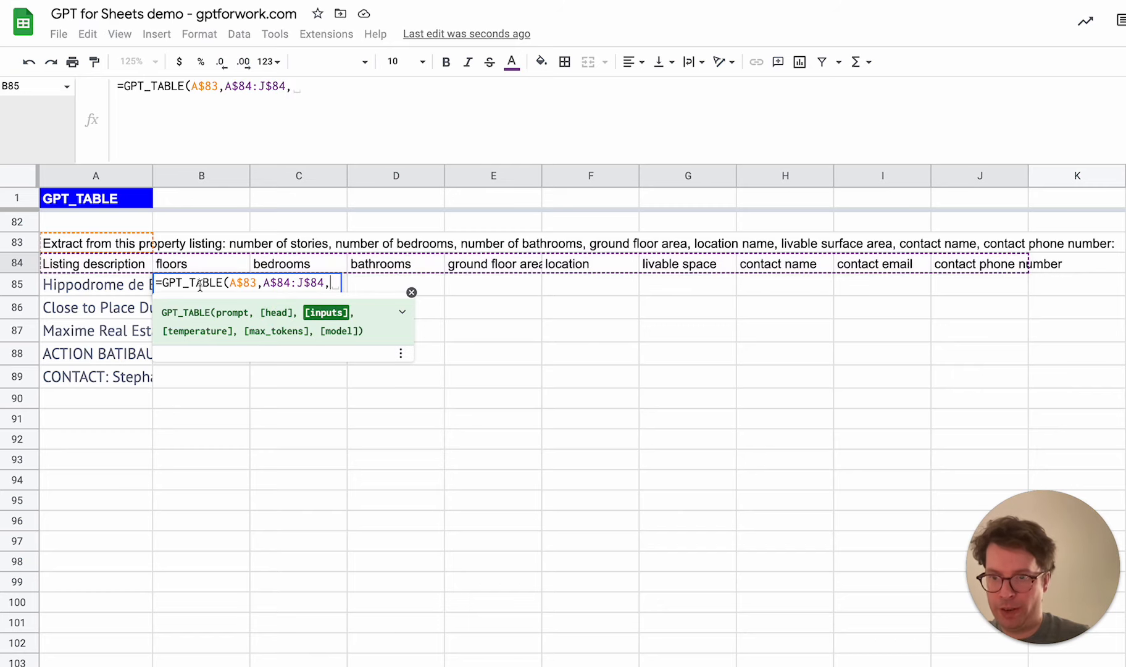
# Add A85 as the inputs argument of the GPT_TABLE formula in B85 and run it
pyautogui.click(95, 287)
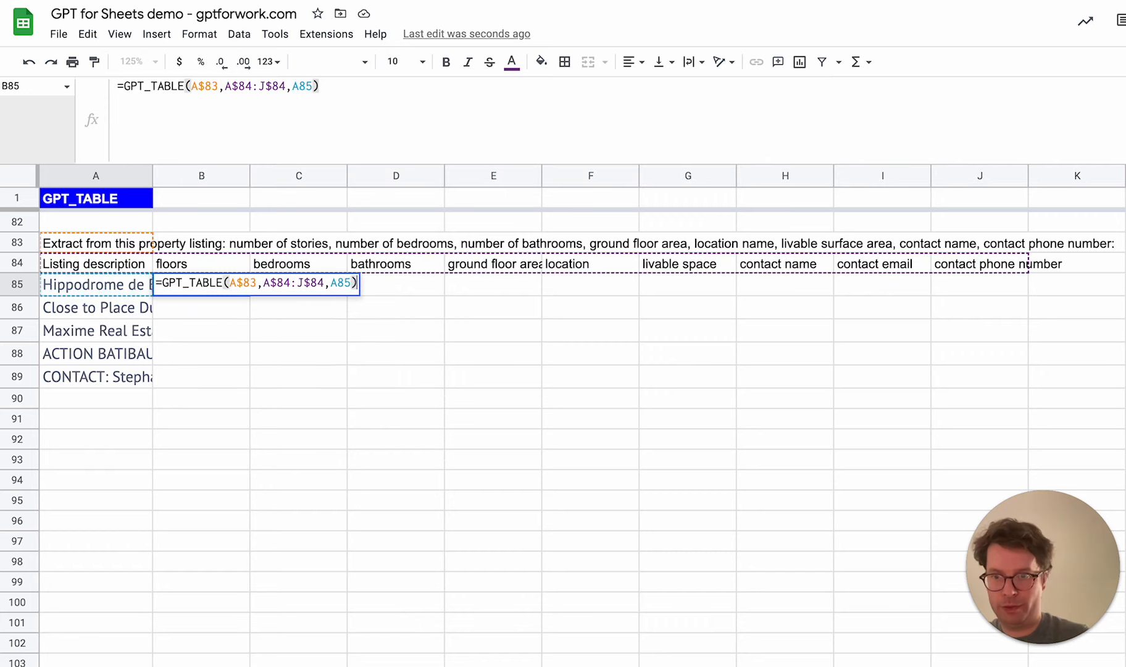
pyautogui.press('Return')
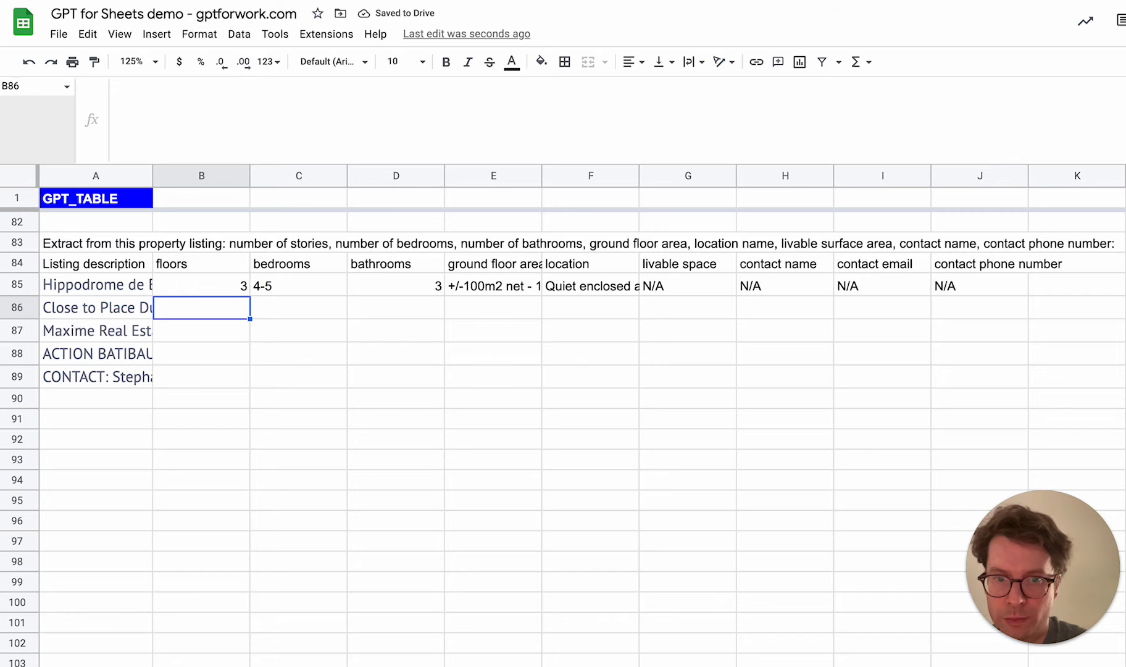
# Check the extracted floors and bedrooms in row 85 against the full listing description in A85
pyautogui.click(203, 288)
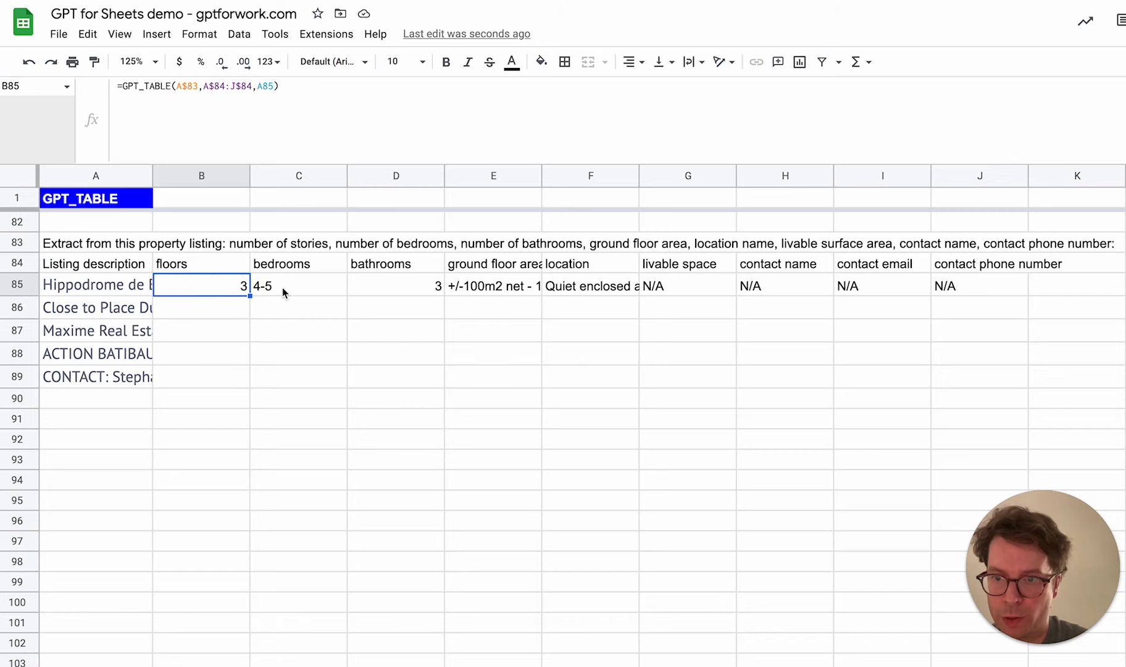
pyautogui.click(95, 287)
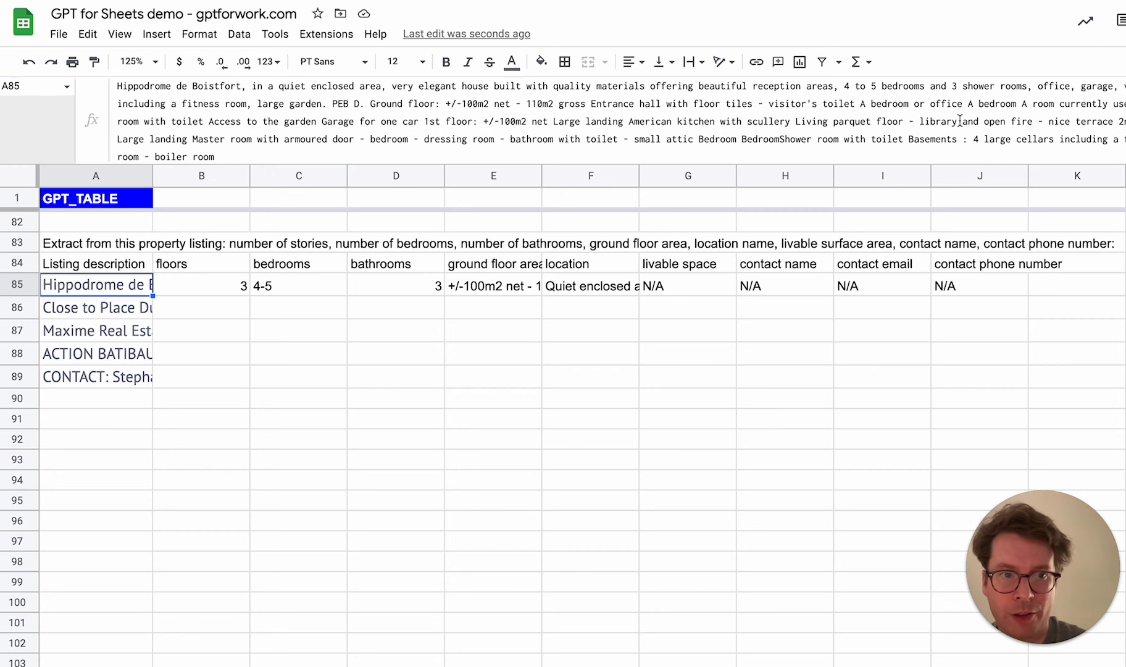
pyautogui.moveTo(654, 164)
pyautogui.mouseDown()
pyautogui.moveTo(656, 184)
pyautogui.moveTo(655, 170)
pyautogui.mouseUp()
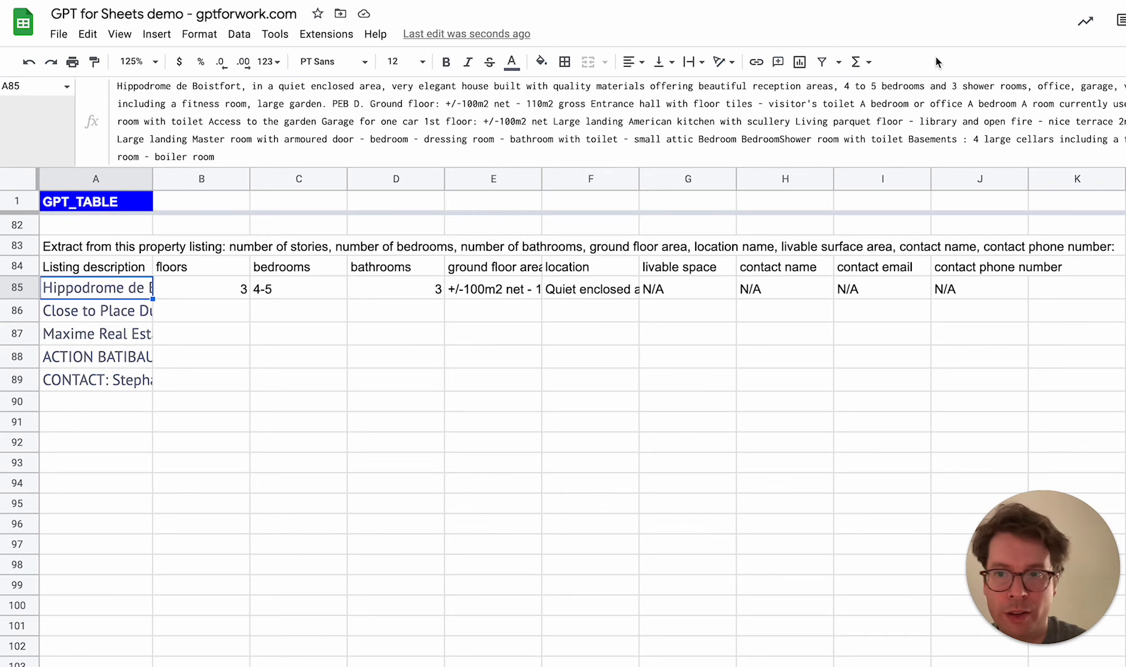
pyautogui.click(803, 117)
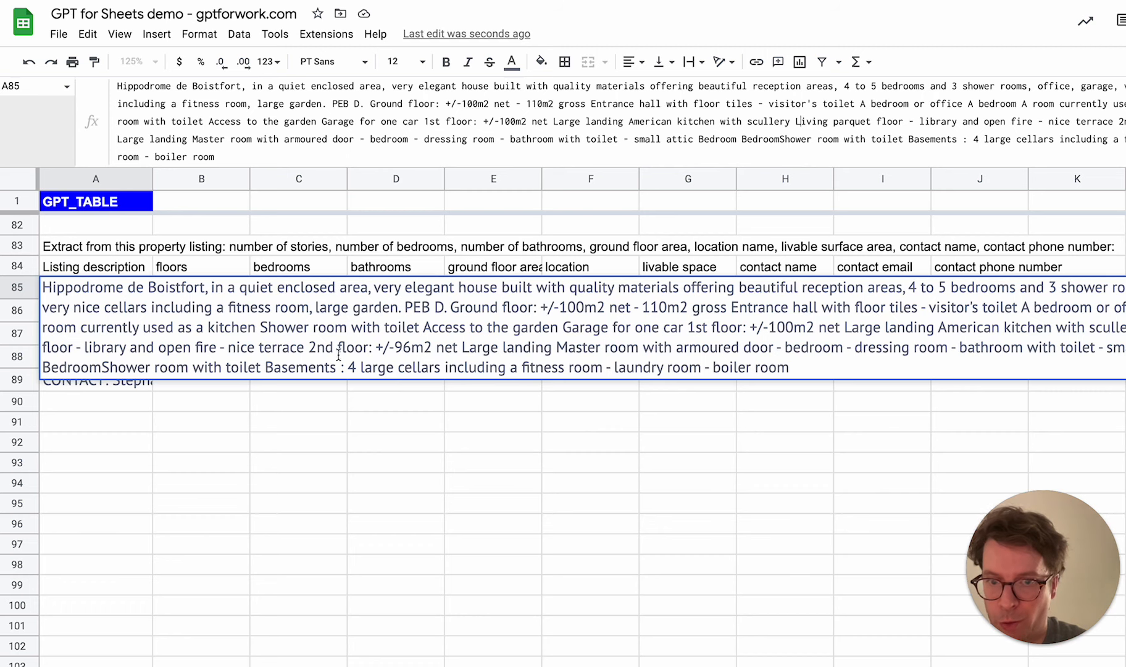
pyautogui.press('Escape')
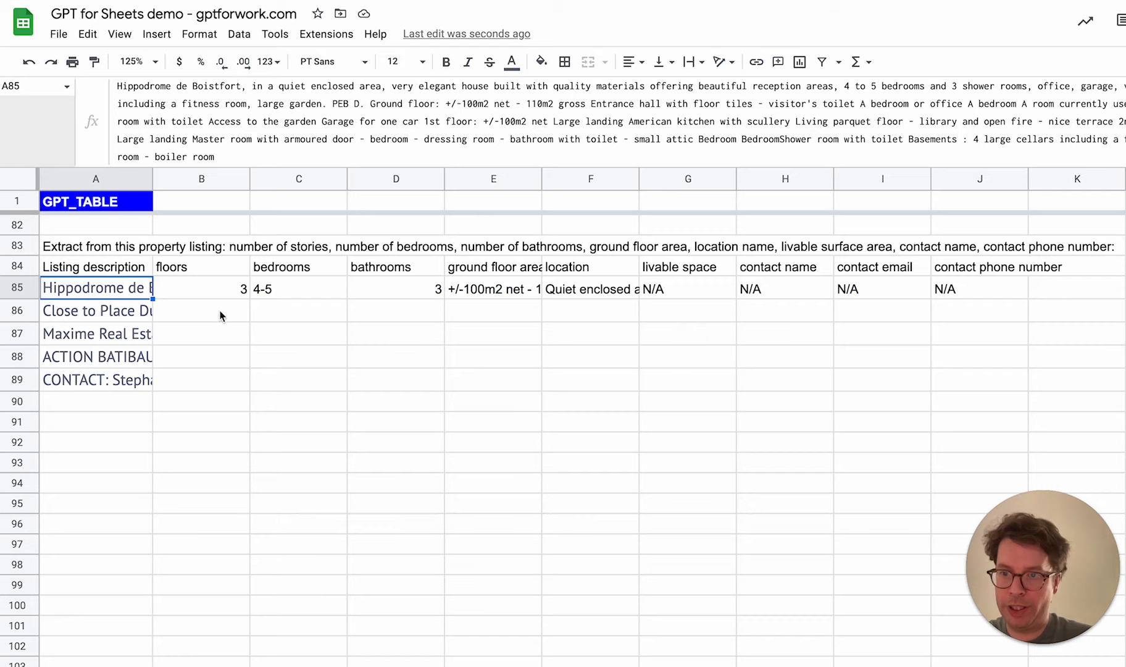
pyautogui.click(326, 291)
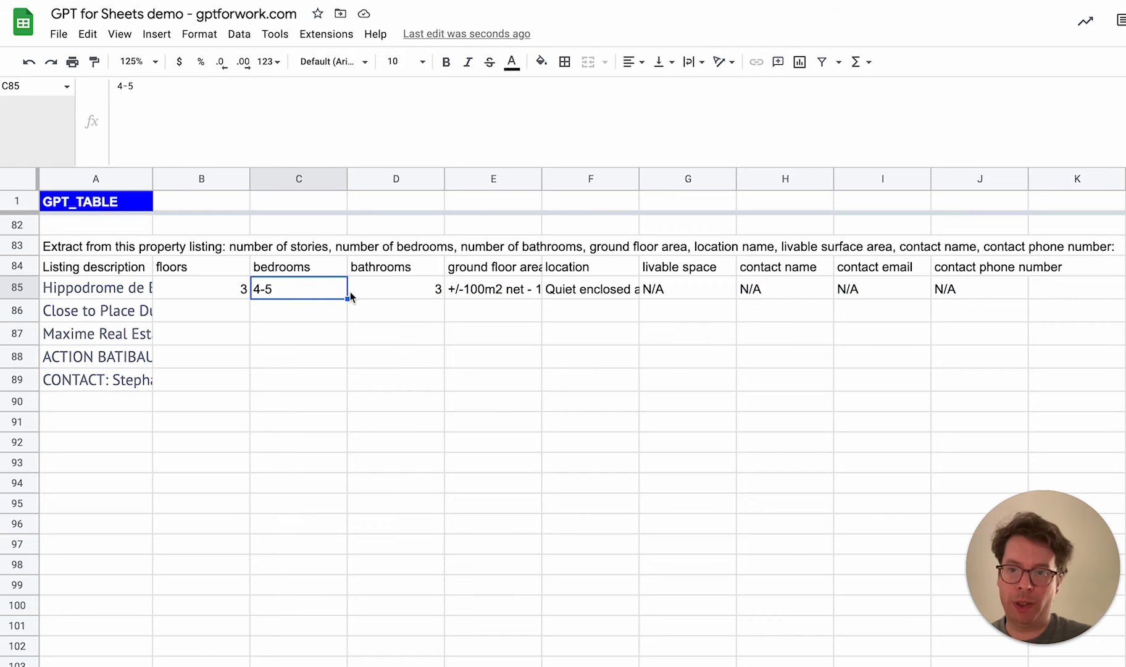
pyautogui.click(197, 293)
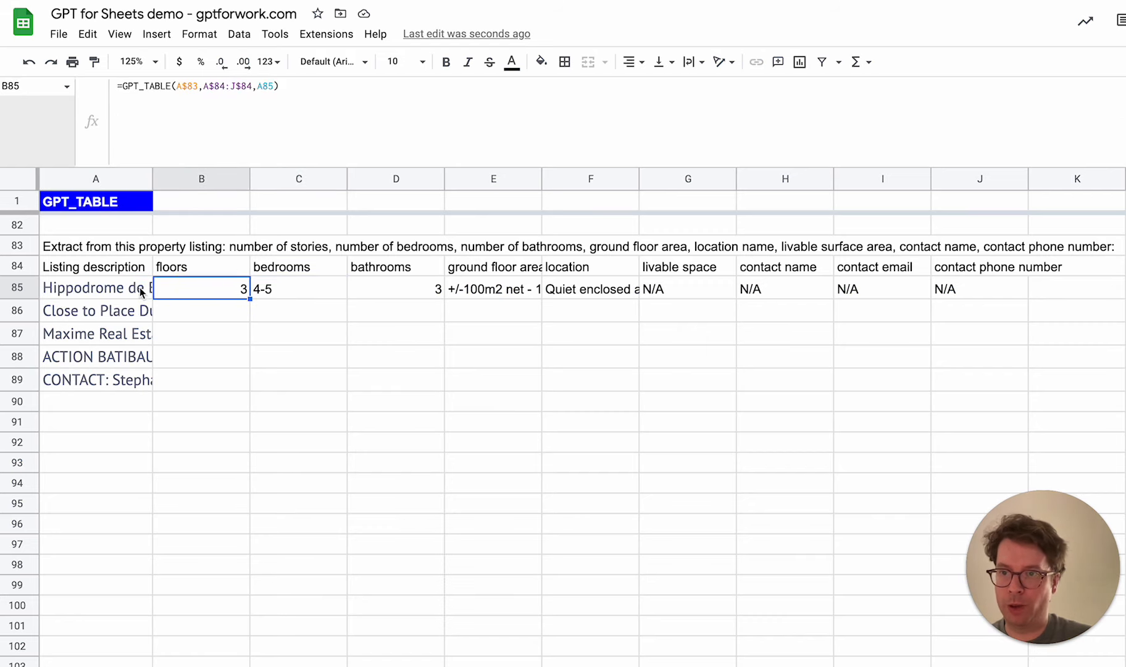
pyautogui.click(278, 291)
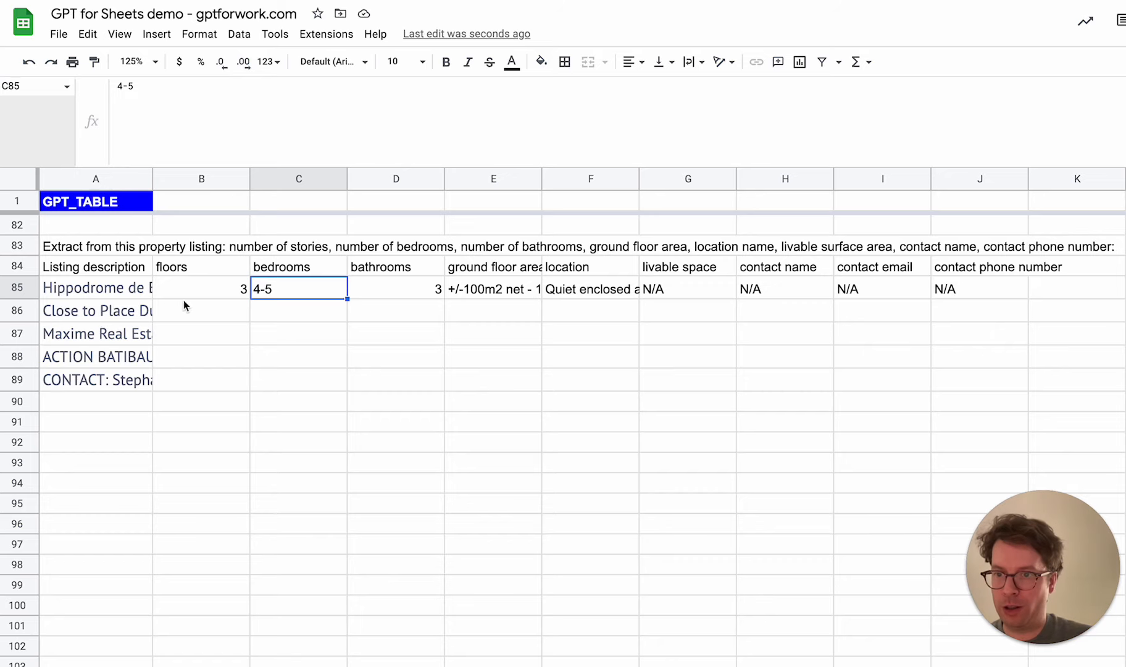
# Fill the B85 formula down to B86 and check the second listing's extracted floors and bedrooms
pyautogui.click(213, 289)
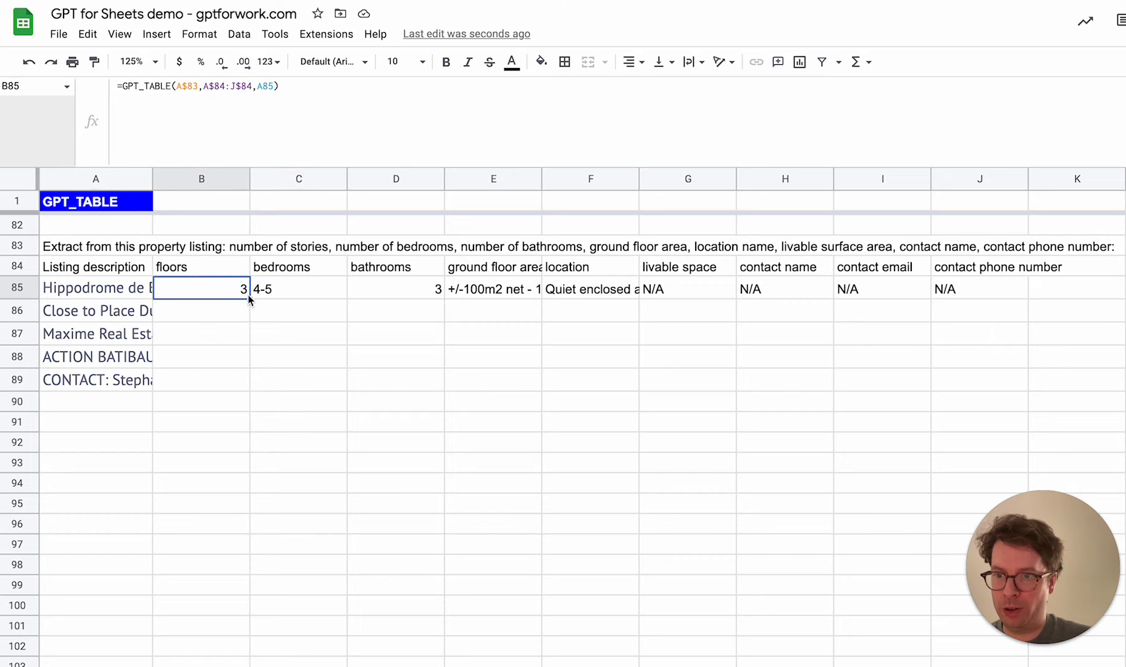
pyautogui.moveTo(249, 300); pyautogui.dragTo(247, 310)
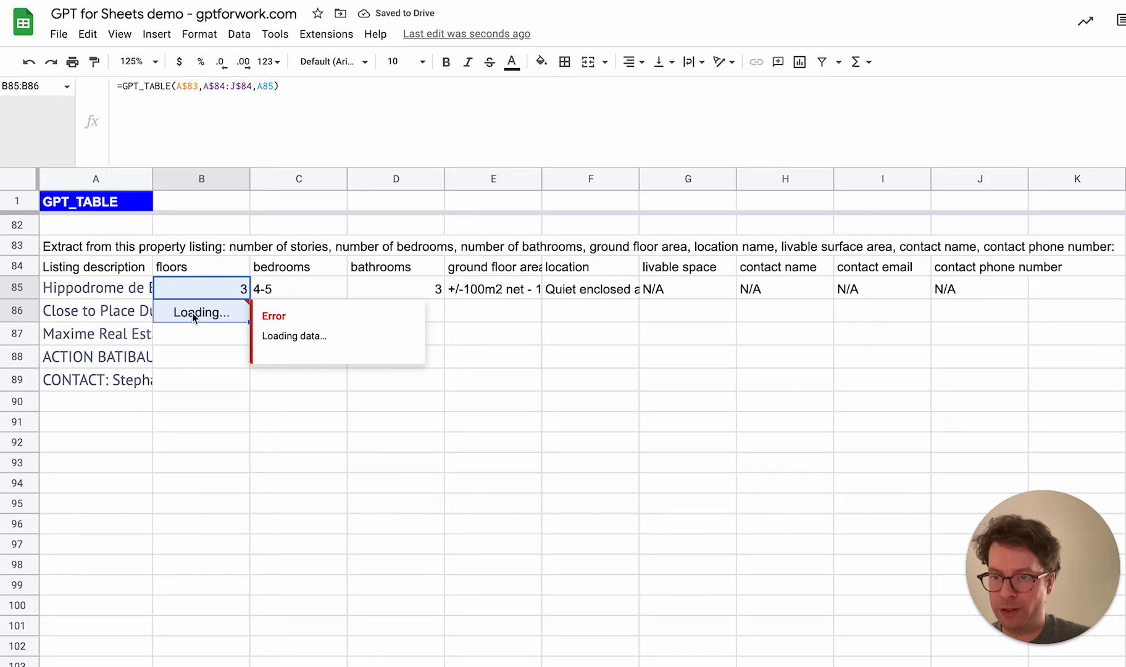
pyautogui.click(198, 363)
pyautogui.moveTo(196, 311)
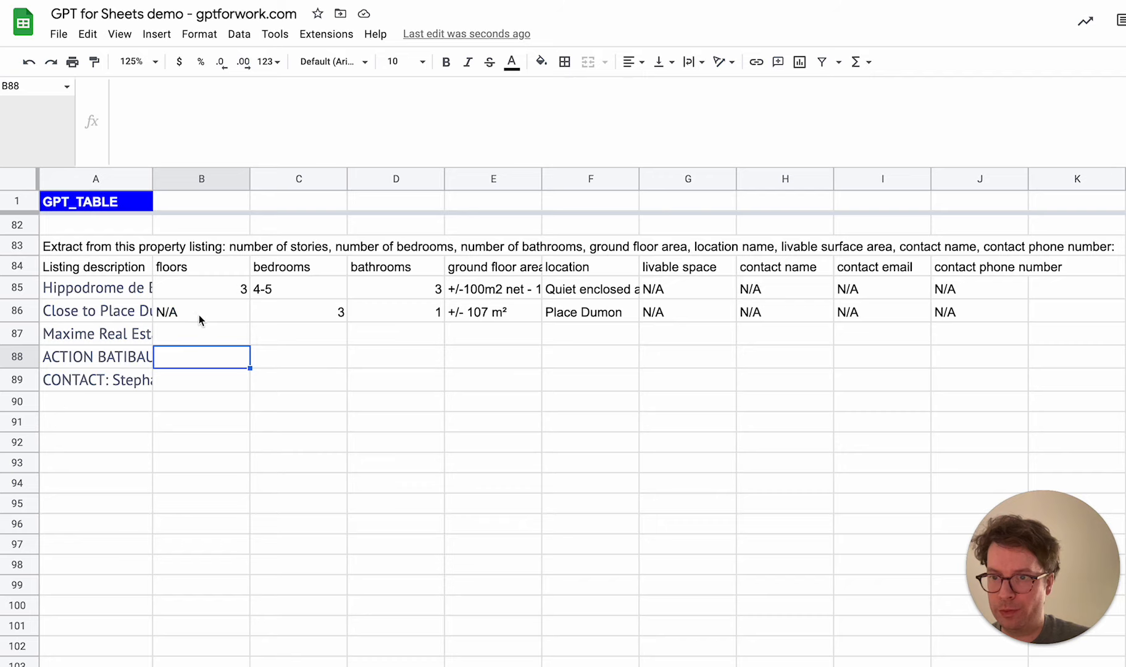
pyautogui.click(219, 316)
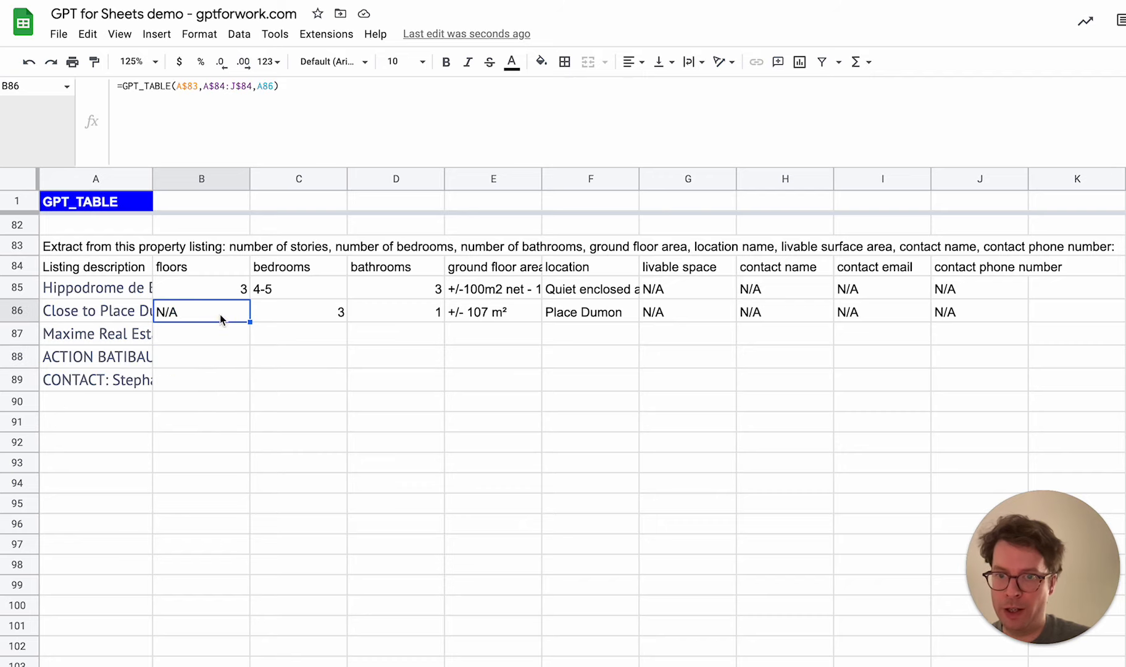
pyautogui.click(337, 315)
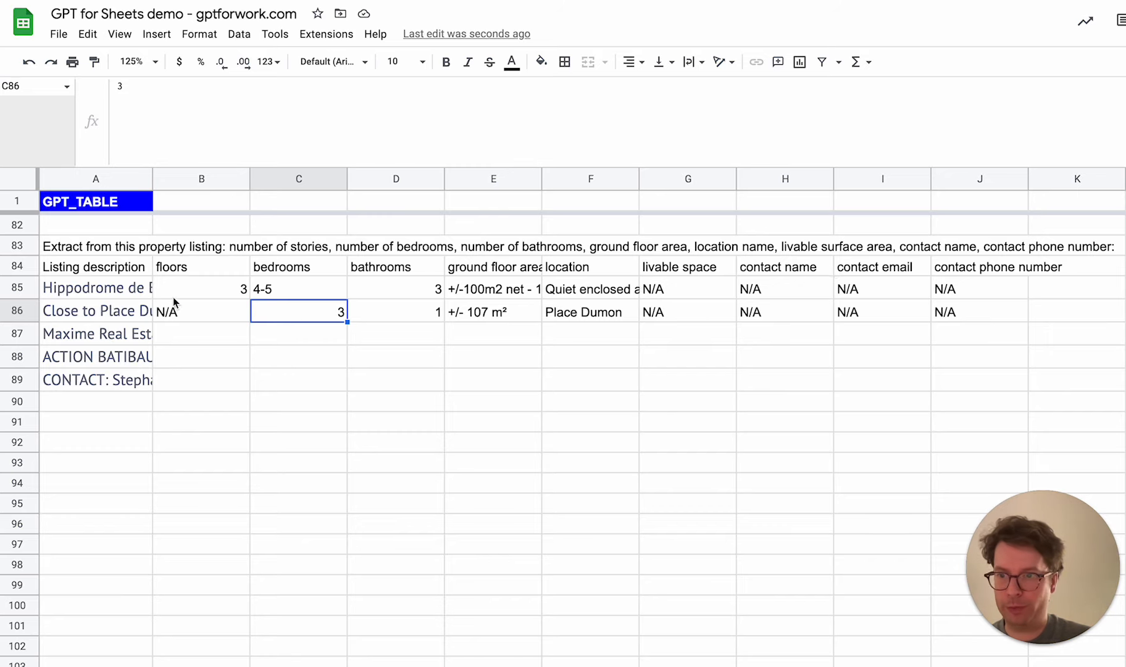
# Convert the extracted results in B85:J86 to static values by copying them and pasting values only in place
pyautogui.moveTo(179, 288); pyautogui.dragTo(969, 326)
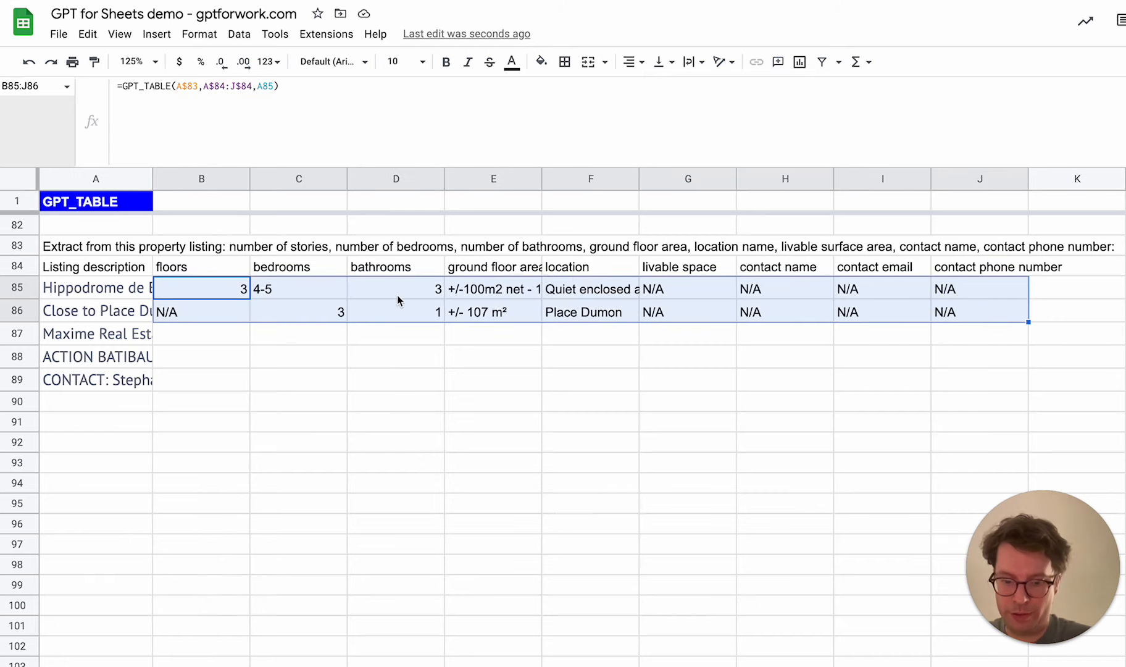
pyautogui.rightClick(210, 291)
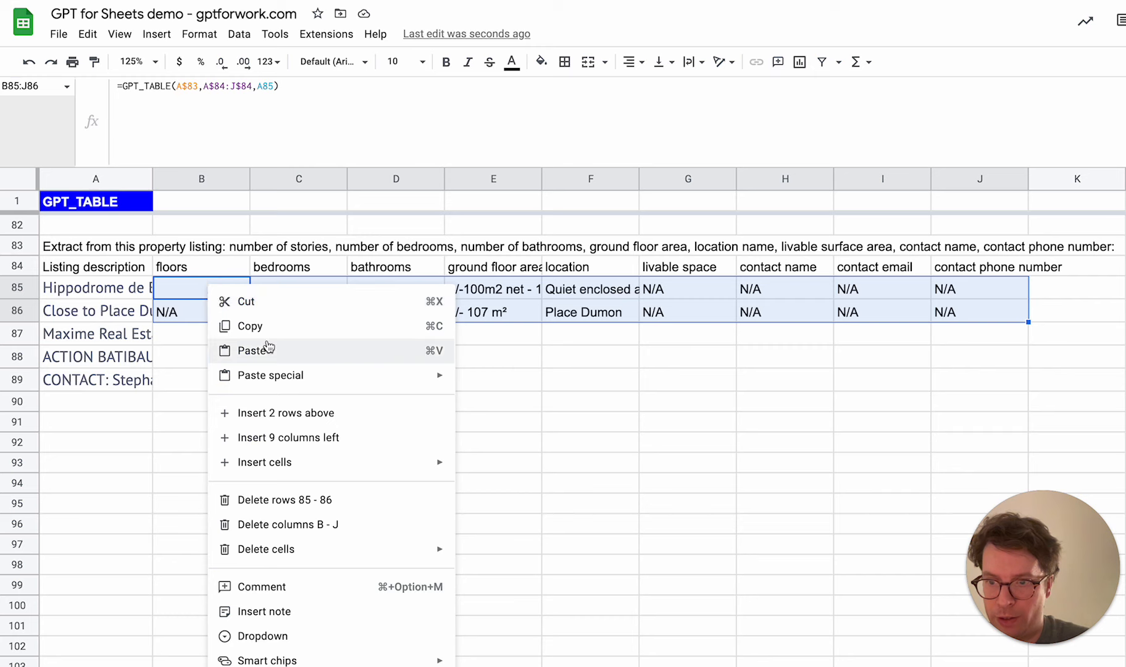
pyautogui.click(268, 328)
pyautogui.rightClick(207, 291)
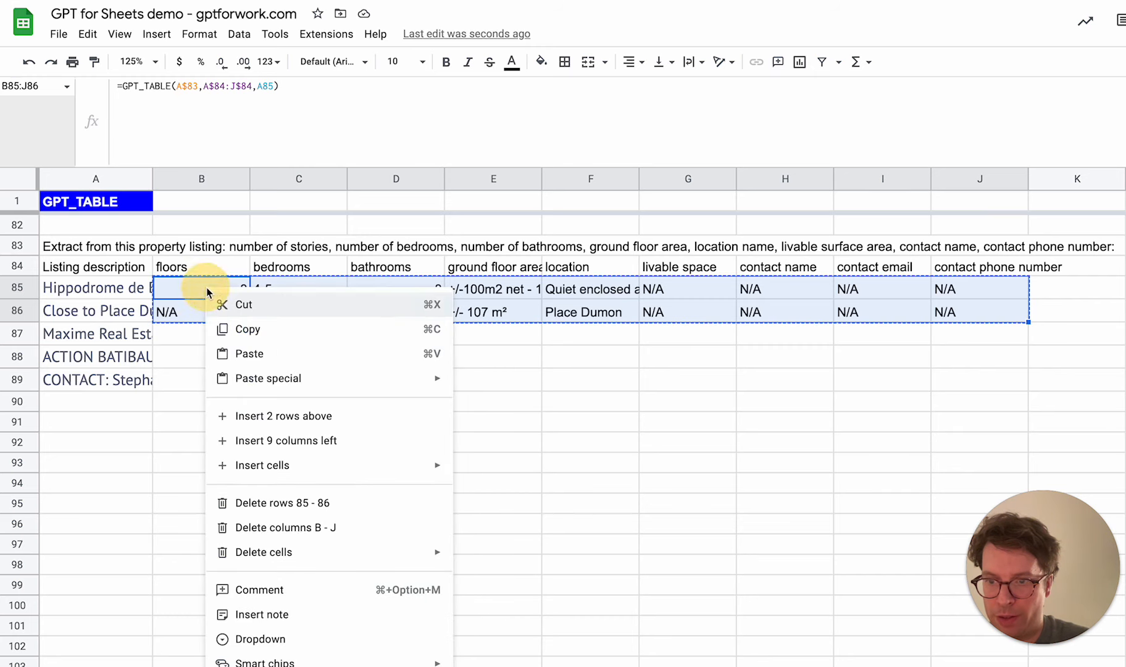
pyautogui.moveTo(399, 381)
pyautogui.click(503, 381)
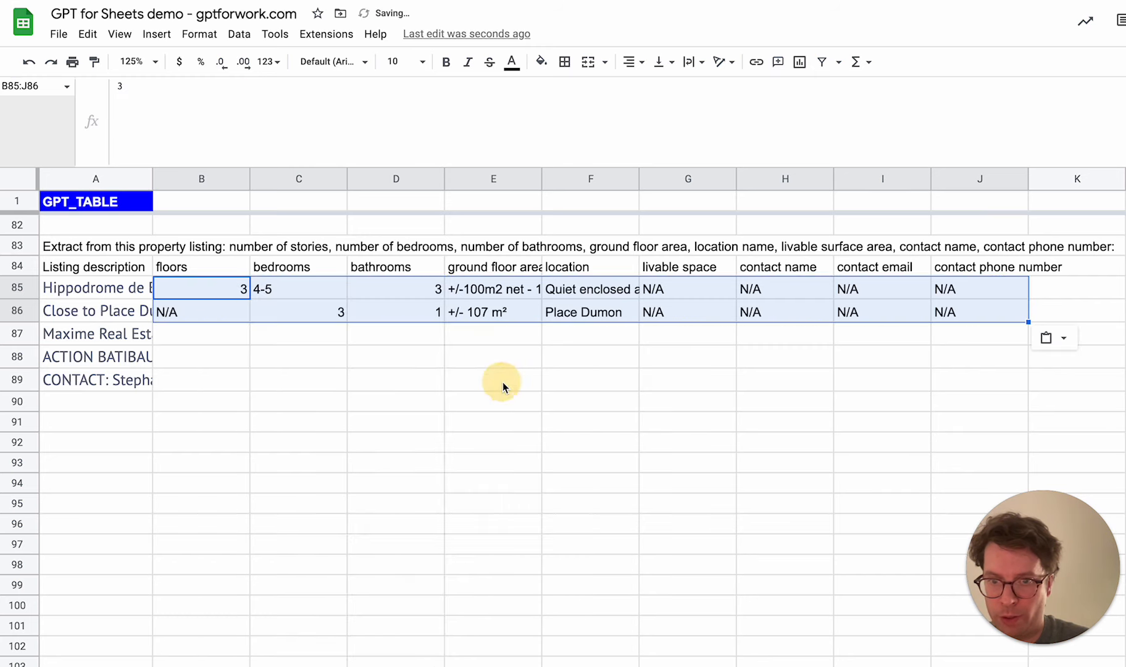
# Set the first listing's bedrooms in C85 to 4.5
pyautogui.click(331, 297)
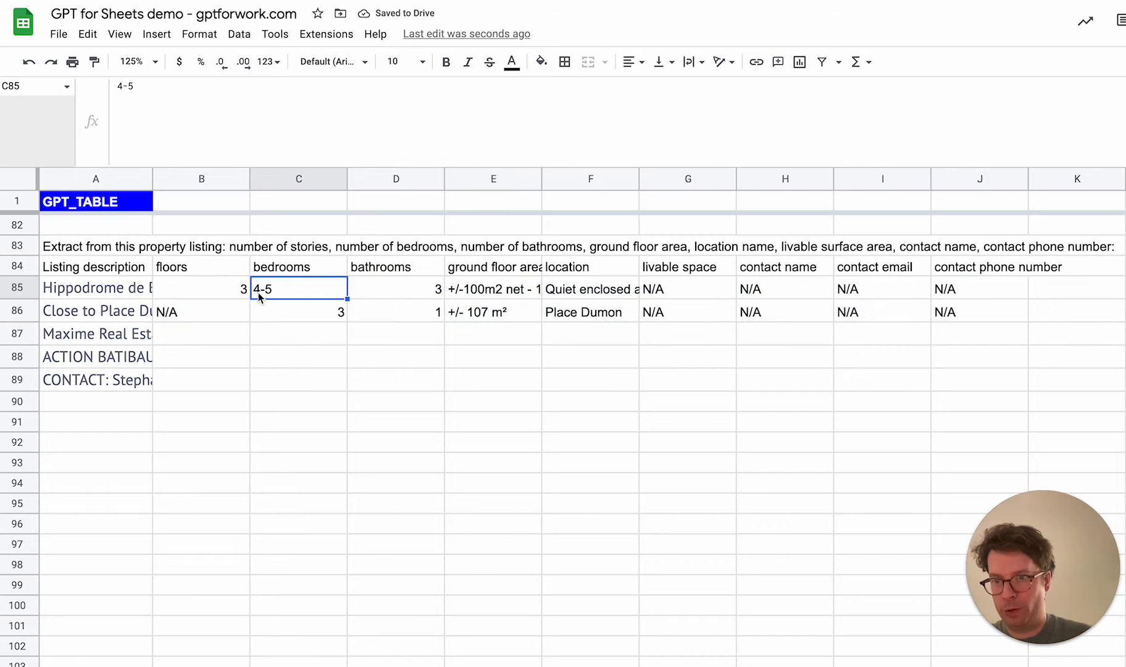
pyautogui.write('4.5')
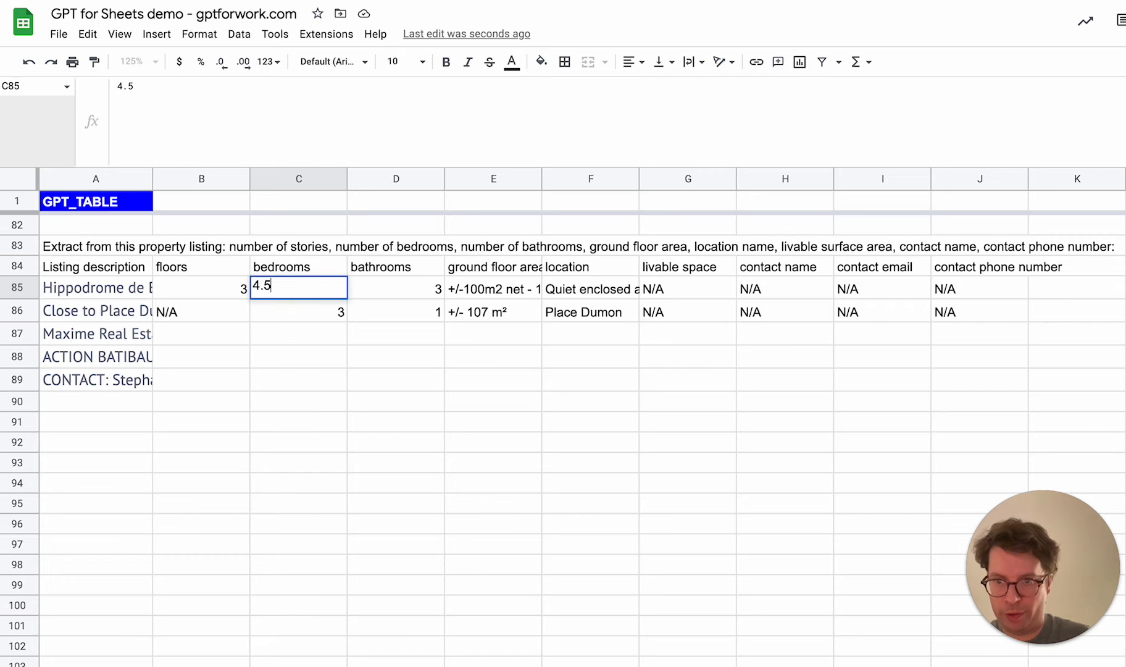
pyautogui.press('Return')
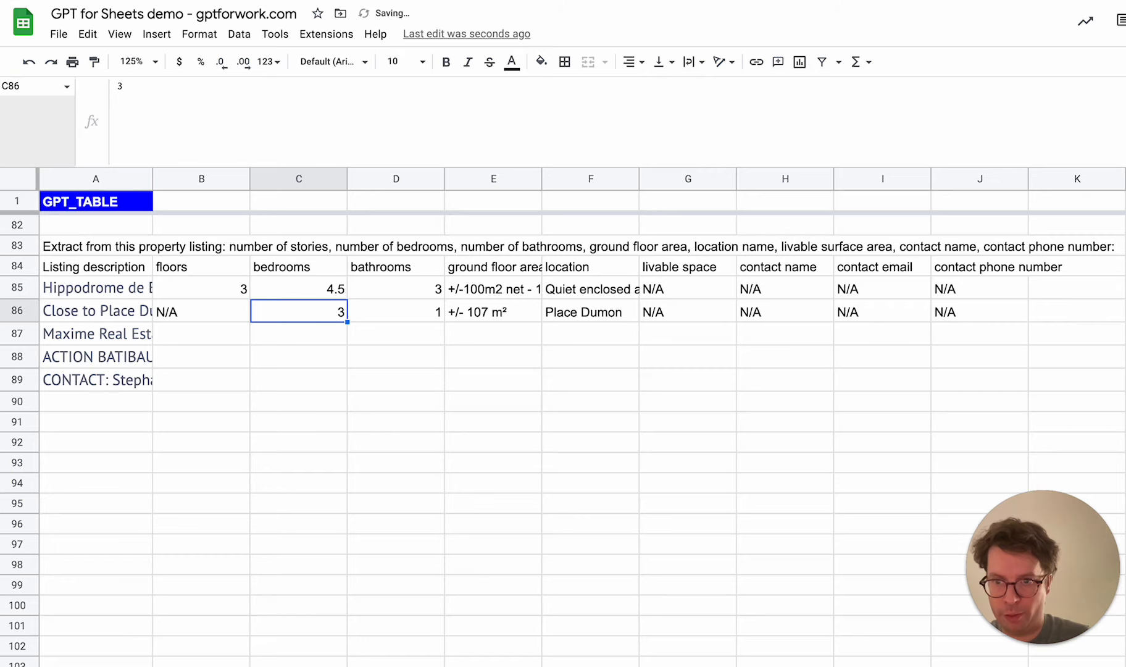
# Set the ground floor areas to plain numbers: 100 in E85 and 107 in E86
pyautogui.click(496, 290)
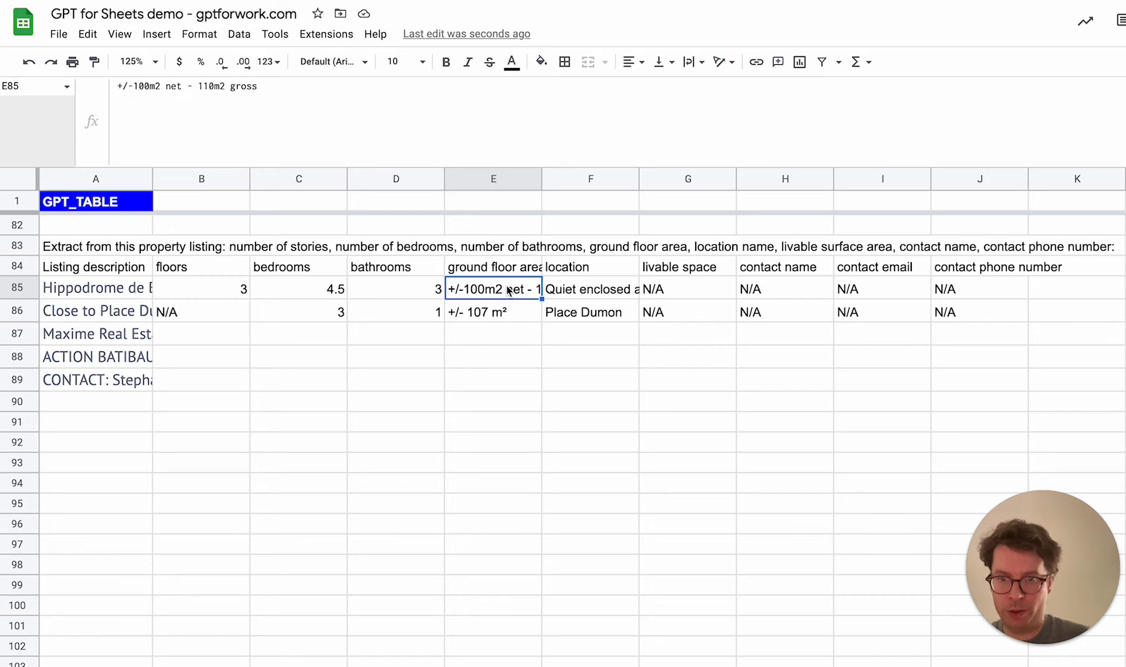
pyautogui.write('100')
pyautogui.press('Return')
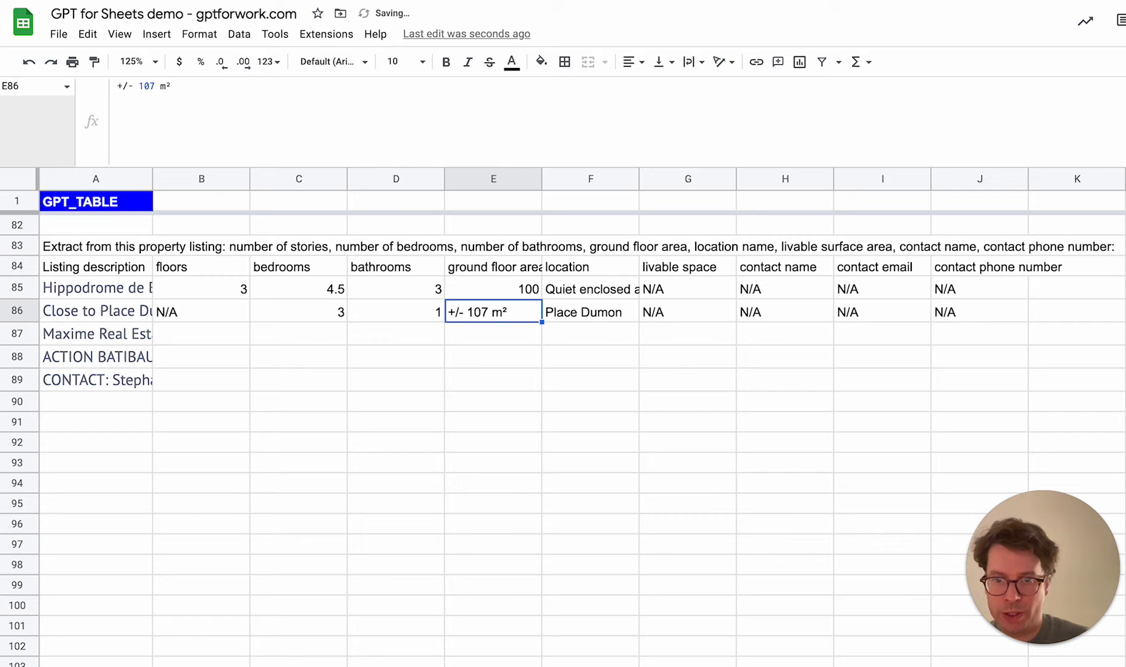
pyautogui.write('107')
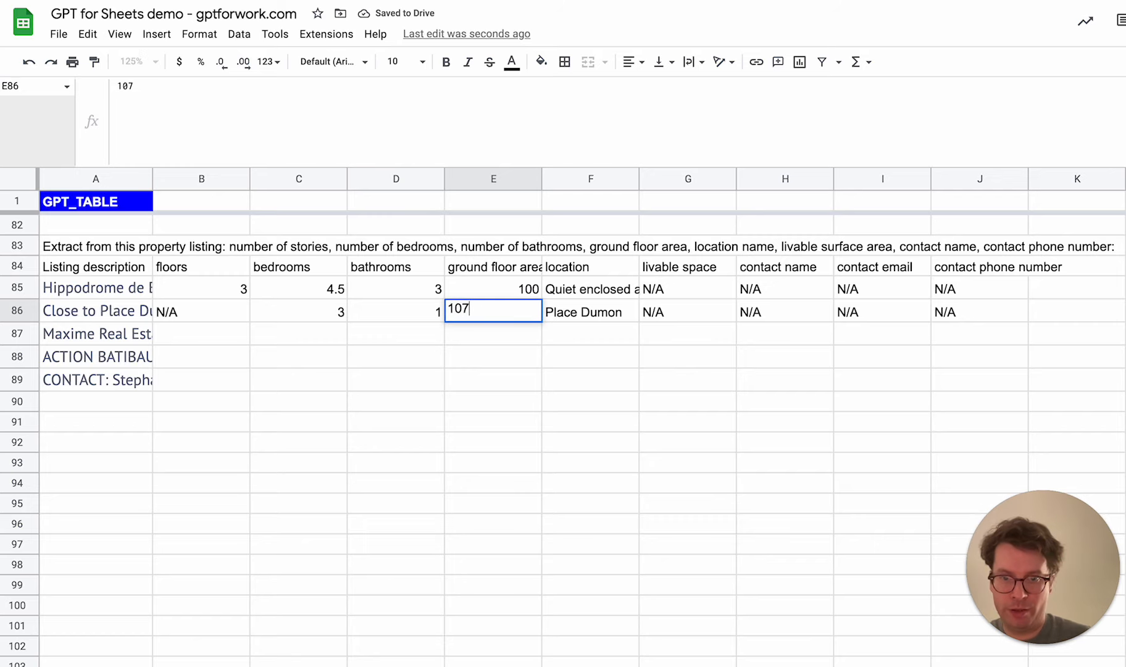
pyautogui.press('Return')
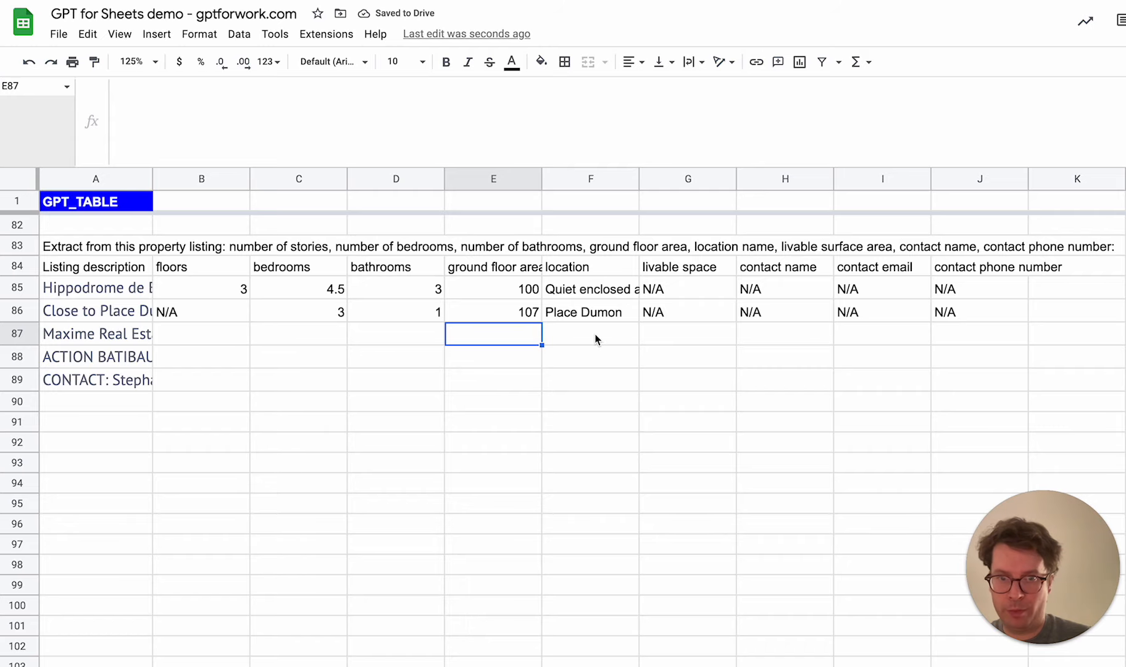
# Start a GPT_TABLE formula in B87 with A83 as the prompt and the header plus corrected example rows A84:J86 as the head
pyautogui.click(182, 339)
pyautogui.write('=')
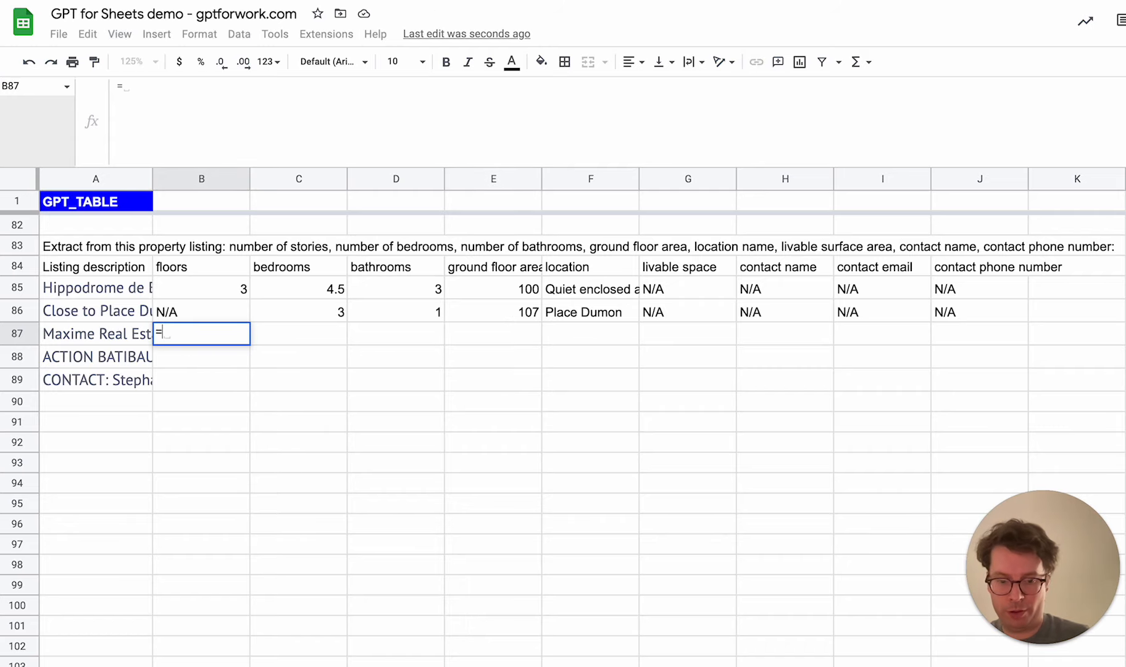
pyautogui.write('GPT_TABLE(')
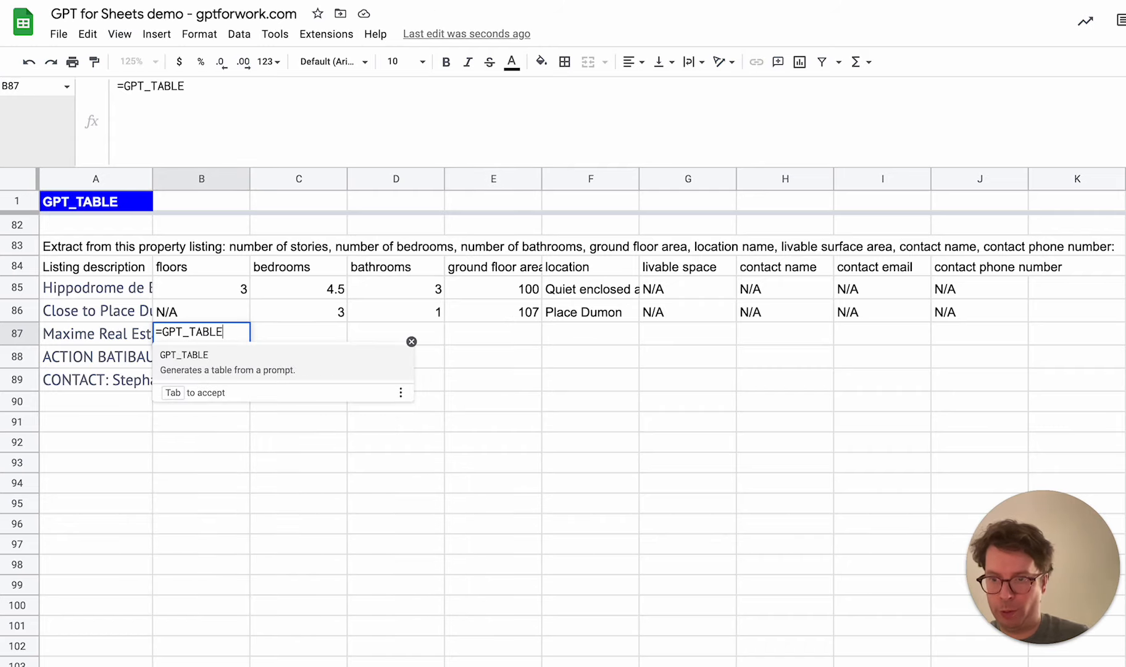
pyautogui.click(66, 249)
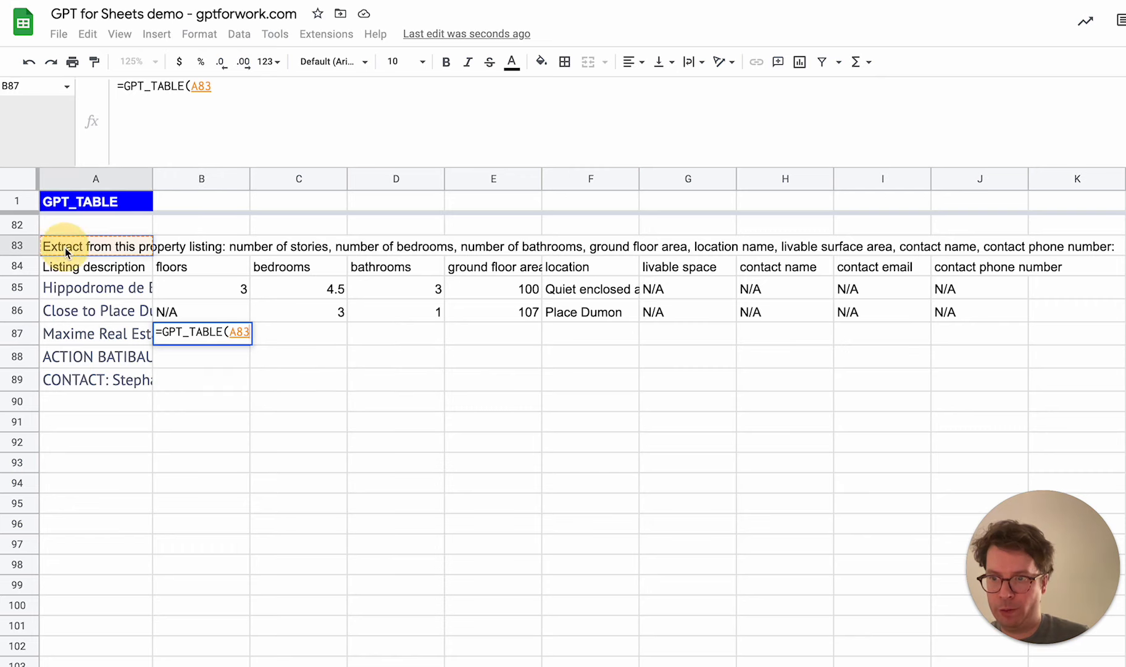
pyautogui.write(',')
pyautogui.moveTo(80, 273); pyautogui.dragTo(953, 322)
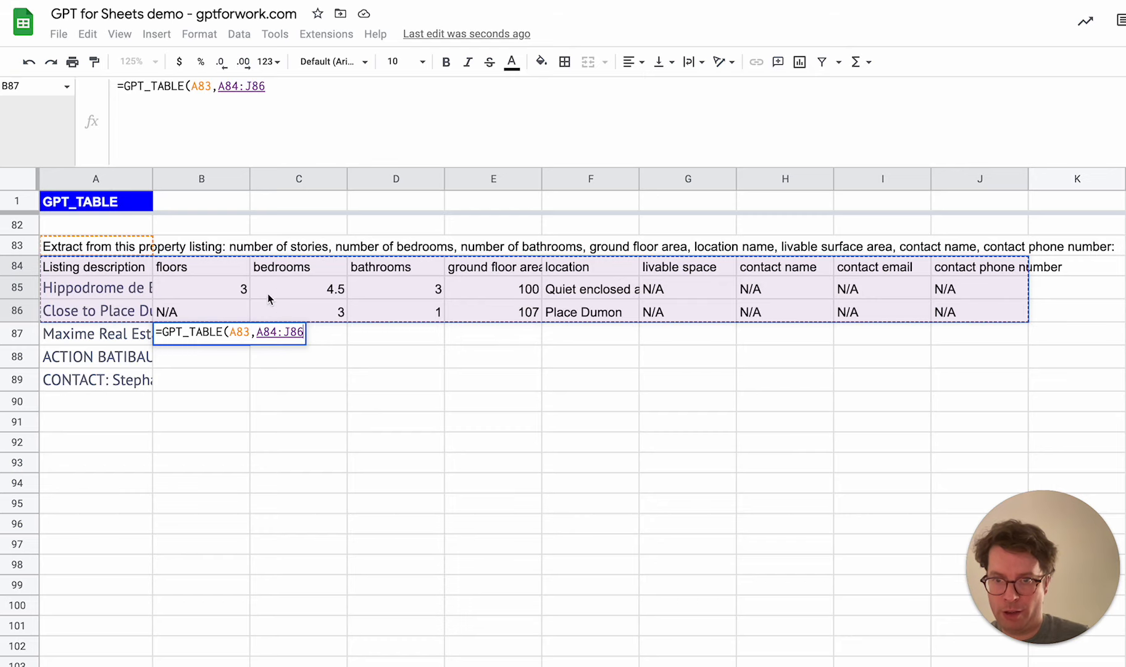
# Lock the rows of the prompt and head references in the B87 formula as A$83 and A$84:J$86
pyautogui.click(238, 334)
pyautogui.write('$83,A')
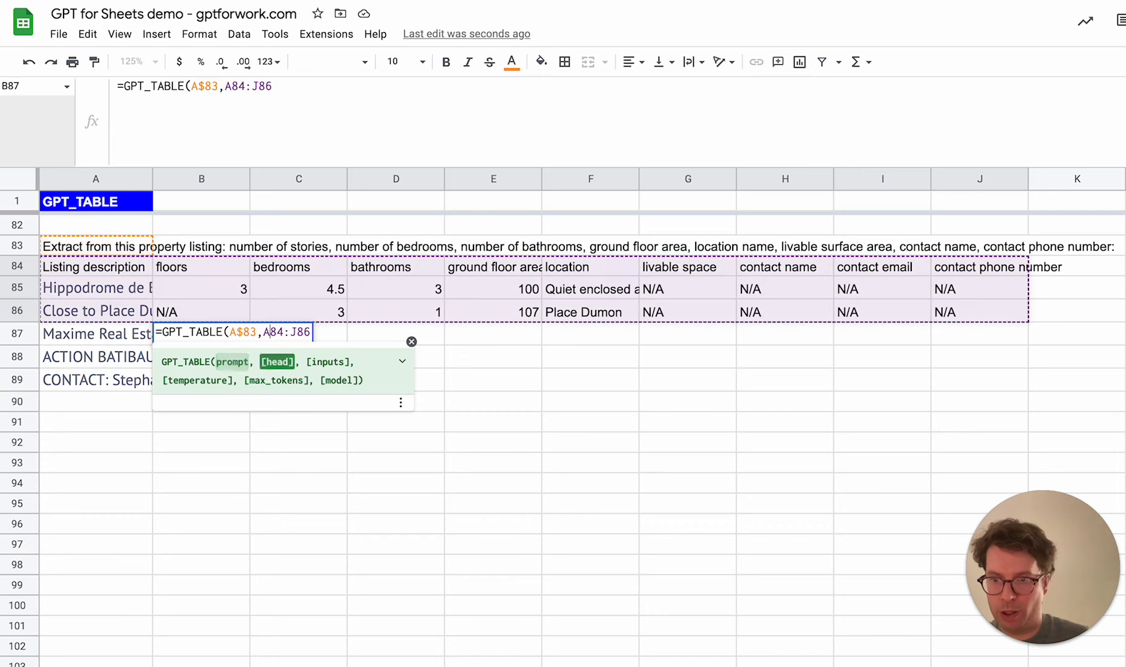
pyautogui.write('$')
pyautogui.press('Right')
pyautogui.press('Right')
pyautogui.press('Right')
pyautogui.press('Right')
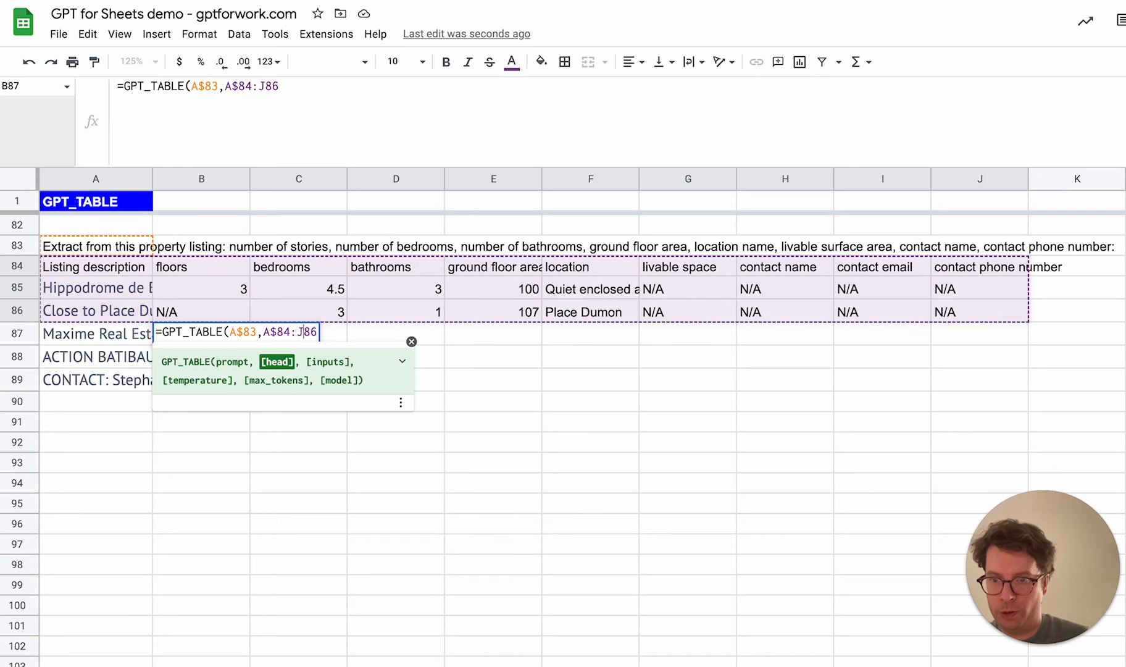
pyautogui.write('$')
pyautogui.press('Right')
pyautogui.press('Right')
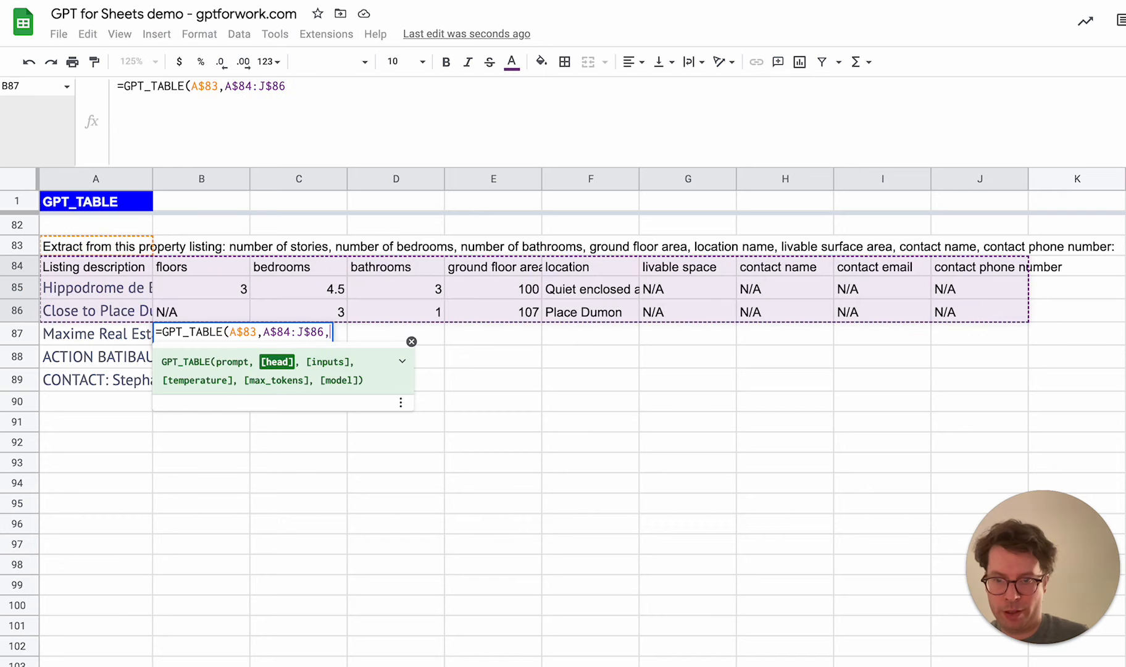
# Complete the B87 GPT_TABLE formula with the listing description in A87 as the inputs argument
pyautogui.write(',')
pyautogui.click(93, 333)
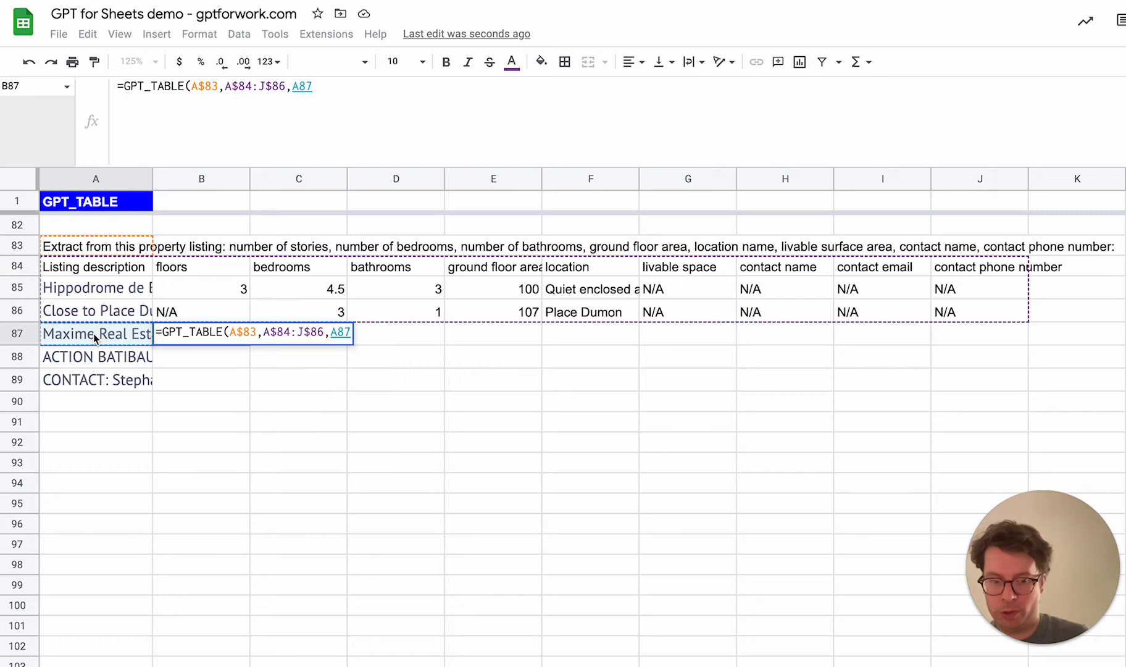
pyautogui.write(')')
pyautogui.press('Return')
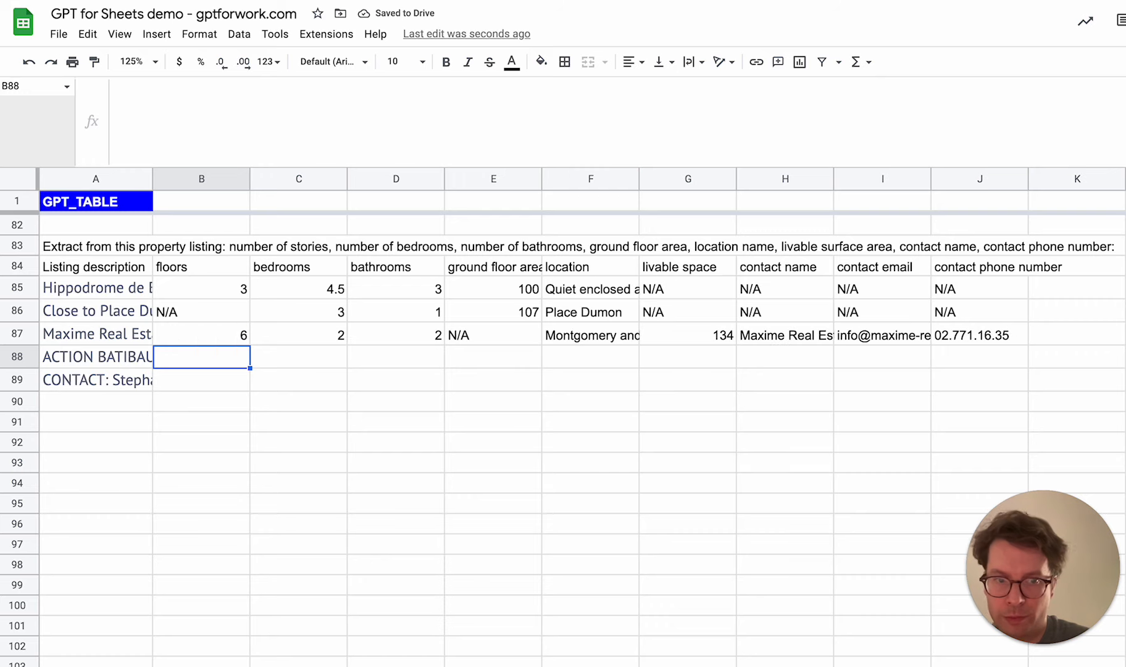
# Compare the extracted floors, bedrooms and bathrooms in B87:D87 with the full listing description in A87
pyautogui.click(206, 336)
pyautogui.click(304, 340)
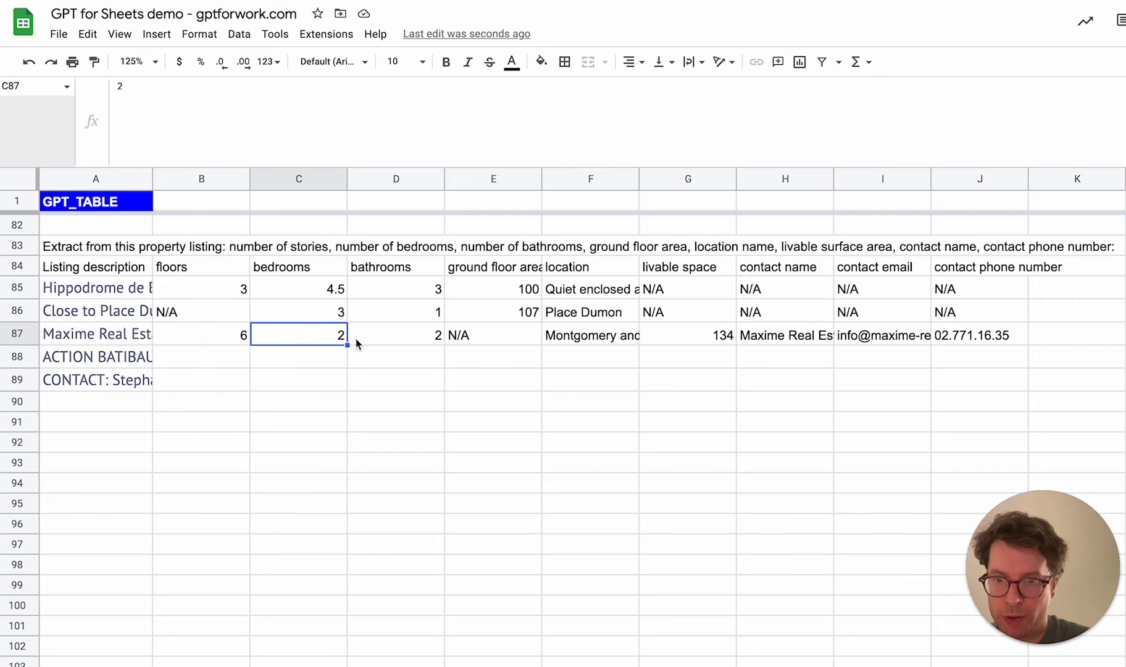
pyautogui.click(429, 343)
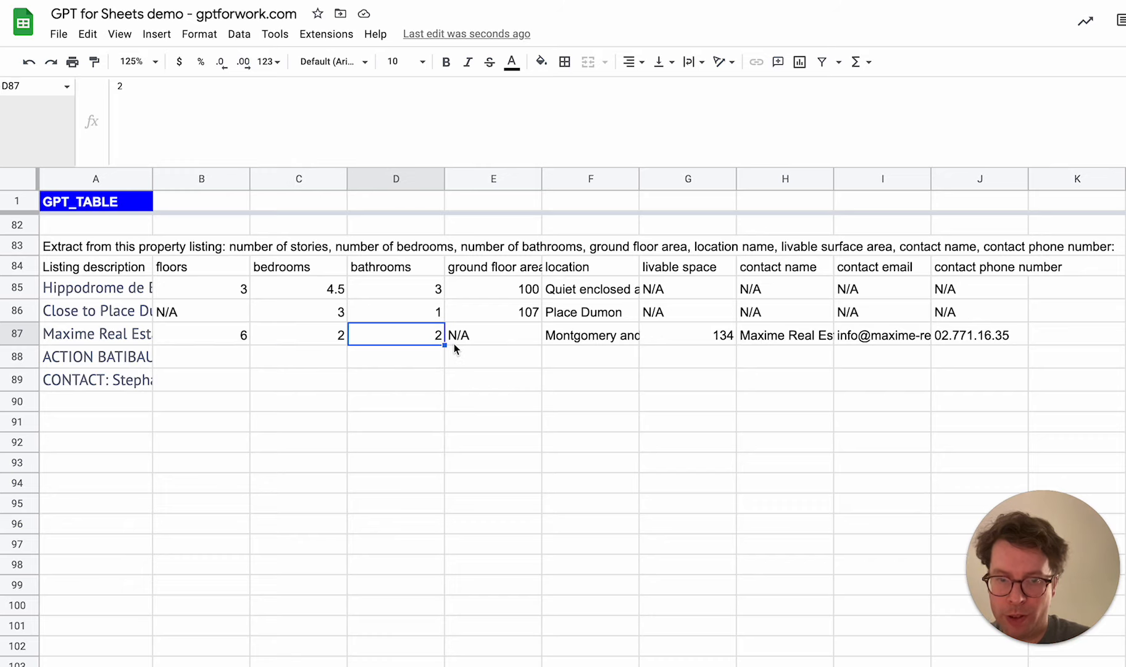
pyautogui.click(199, 339)
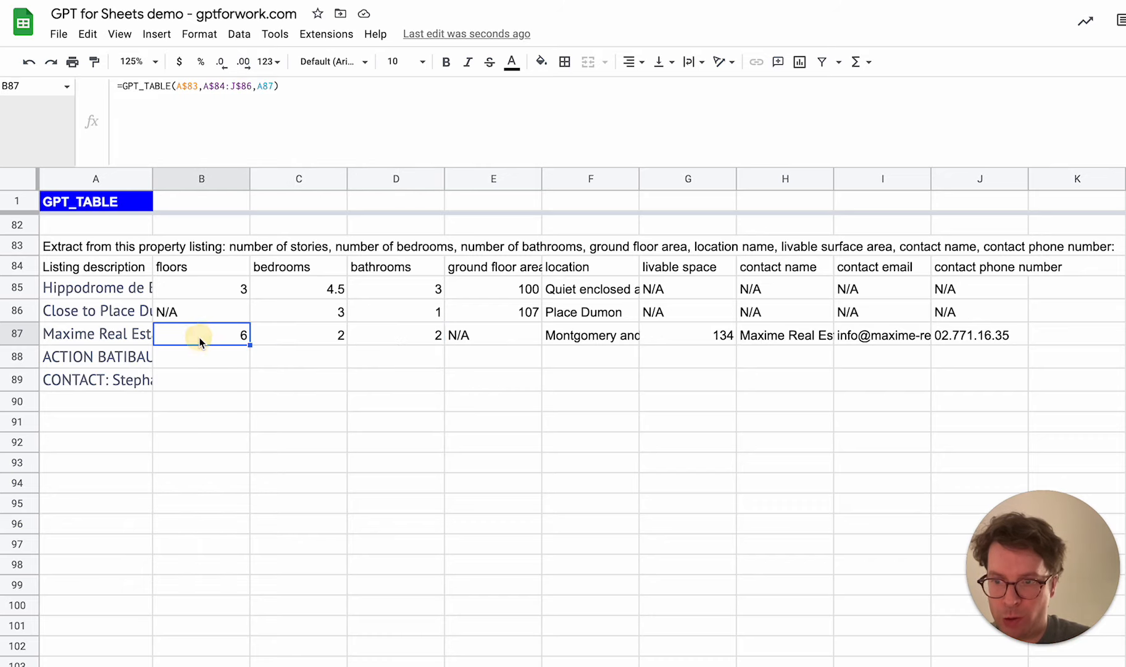
pyautogui.click(340, 341)
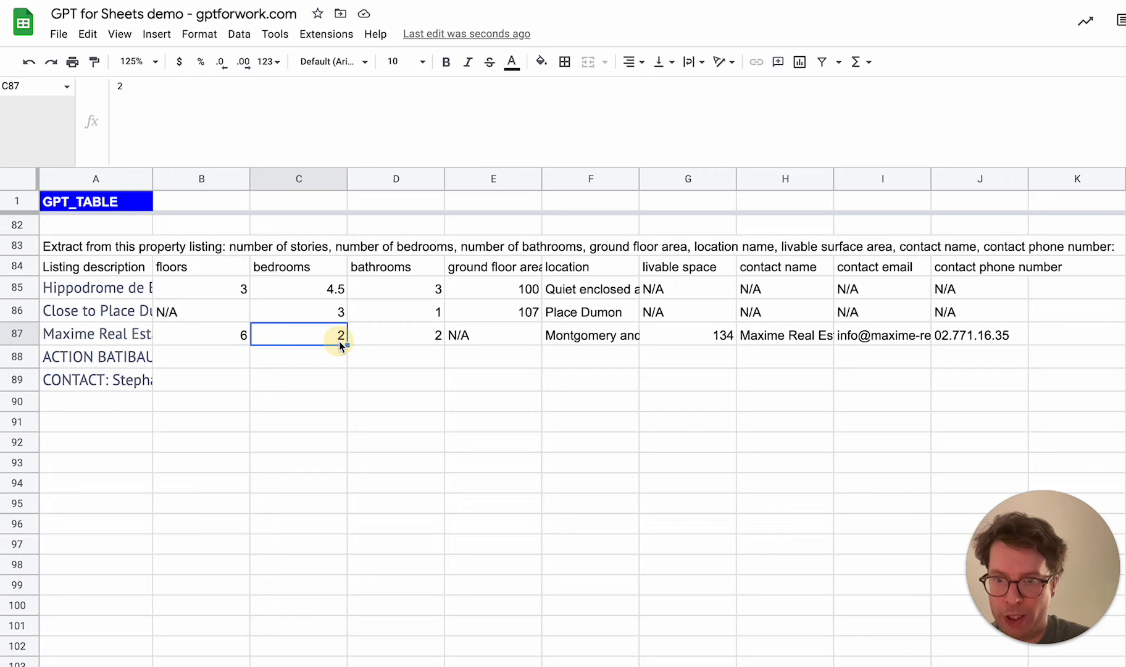
pyautogui.click(394, 337)
pyautogui.click(222, 340)
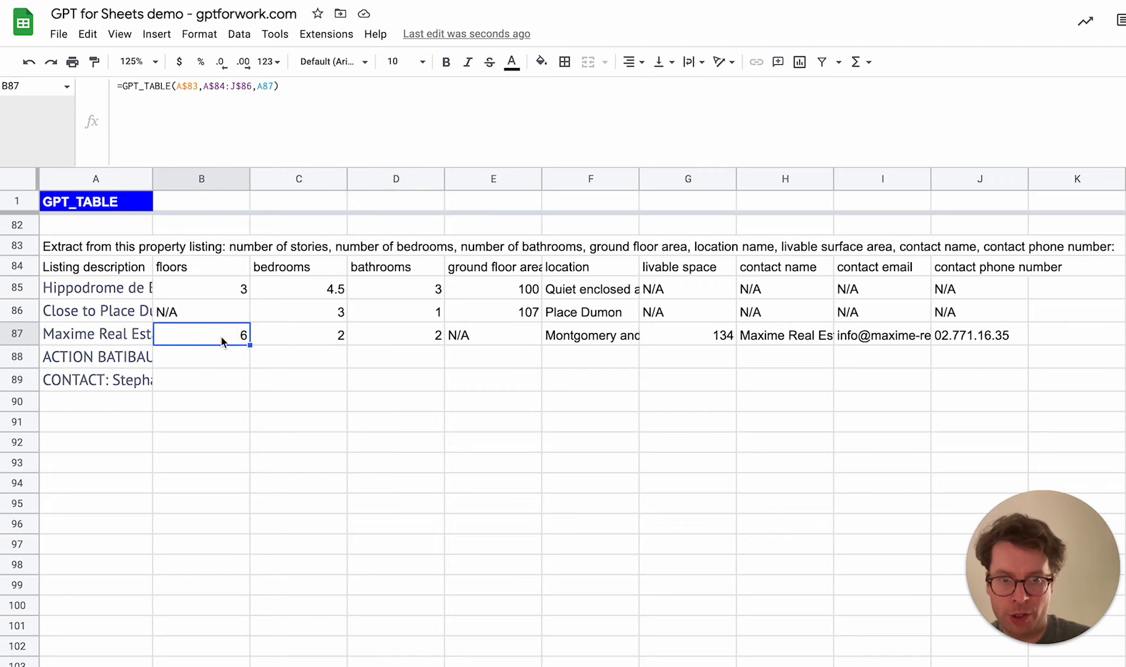
pyautogui.click(107, 335)
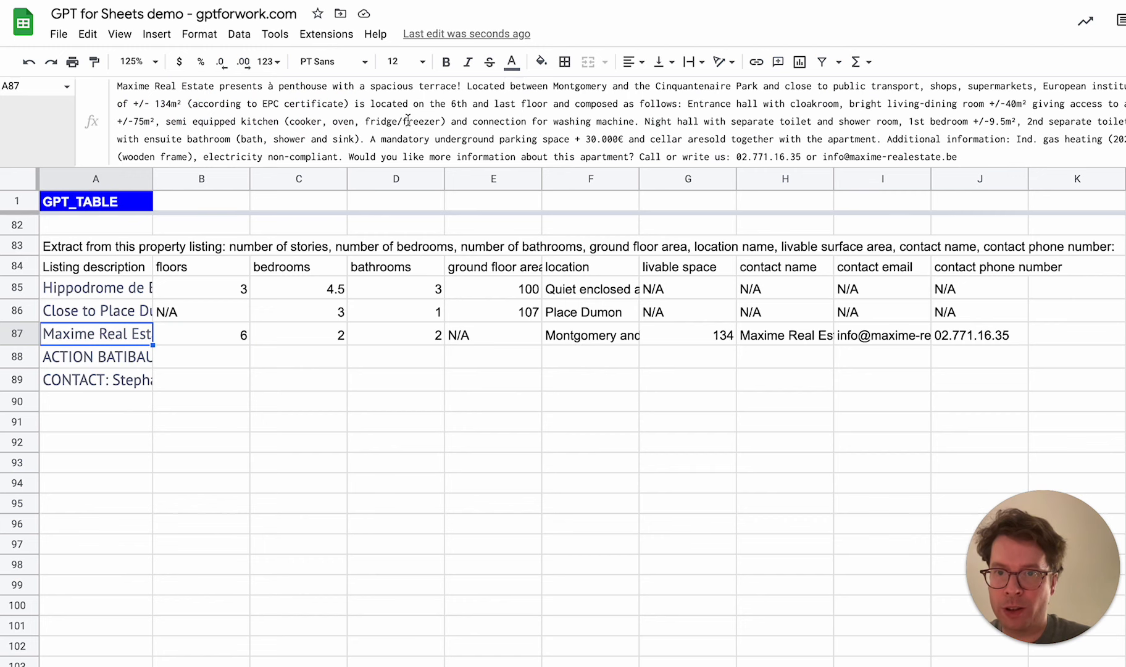
pyautogui.click(490, 100)
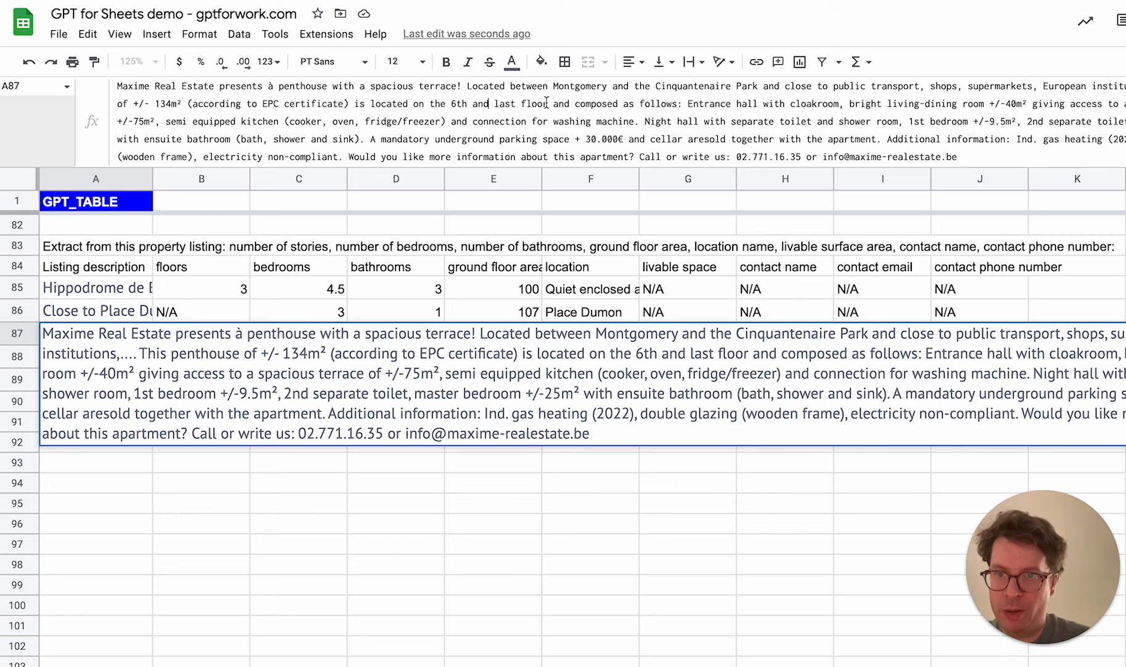
pyautogui.press('Escape')
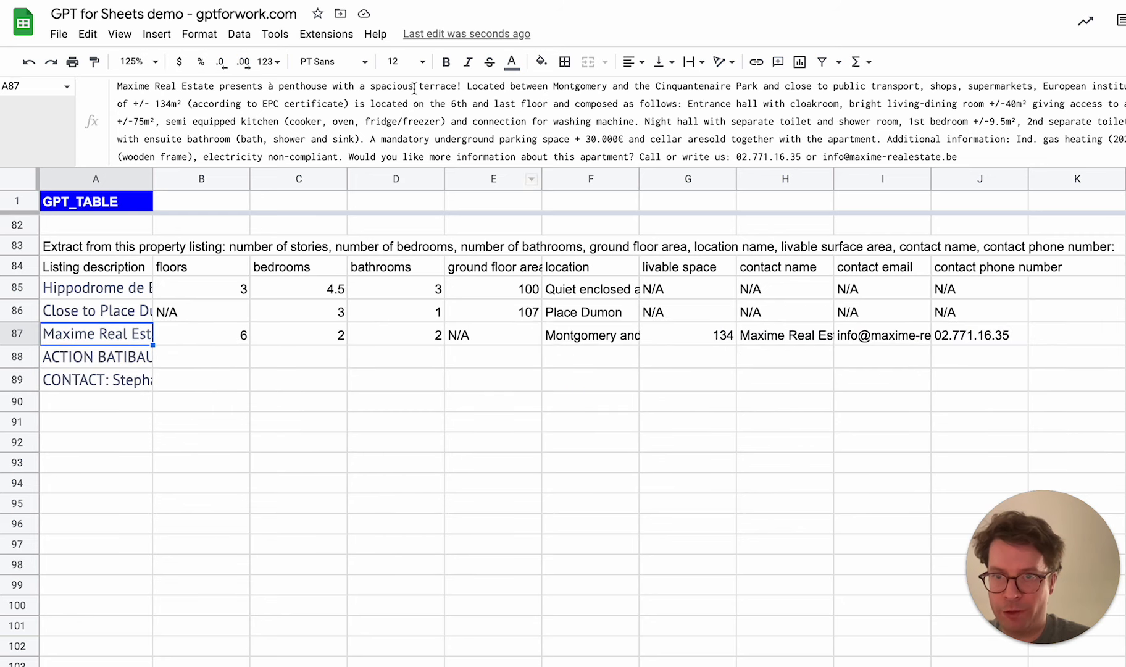
# Copy the GPT_TABLE formula from B87 down through B89, and check the row 88 extraction against its listing description and the prompt
pyautogui.click(221, 341)
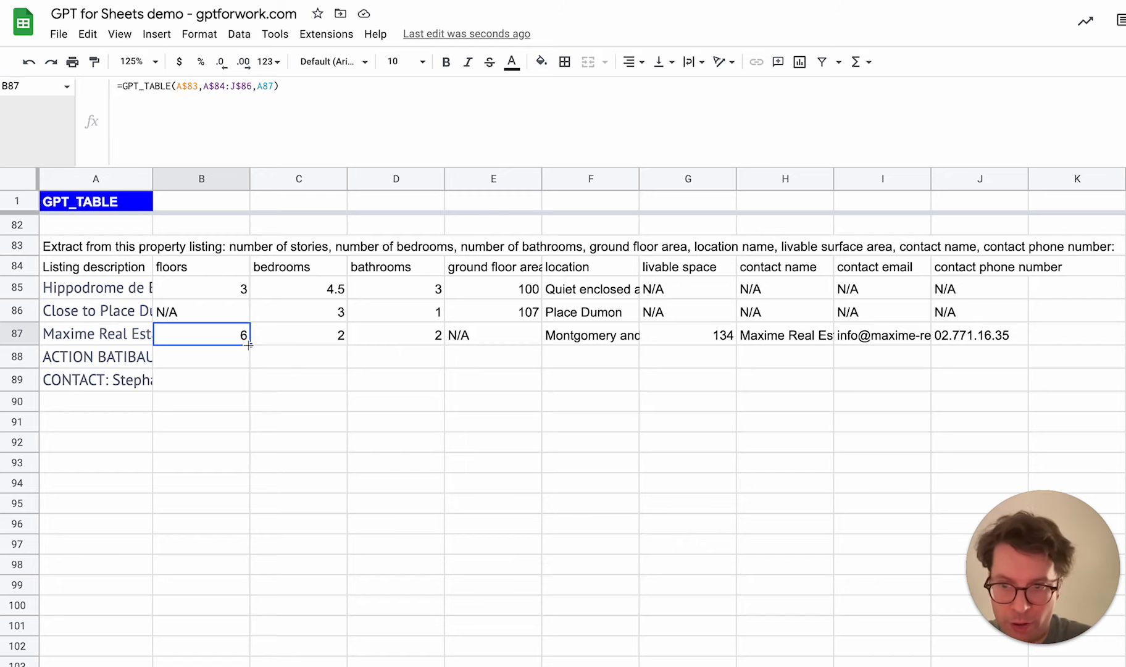
pyautogui.moveTo(249, 345); pyautogui.dragTo(245, 378)
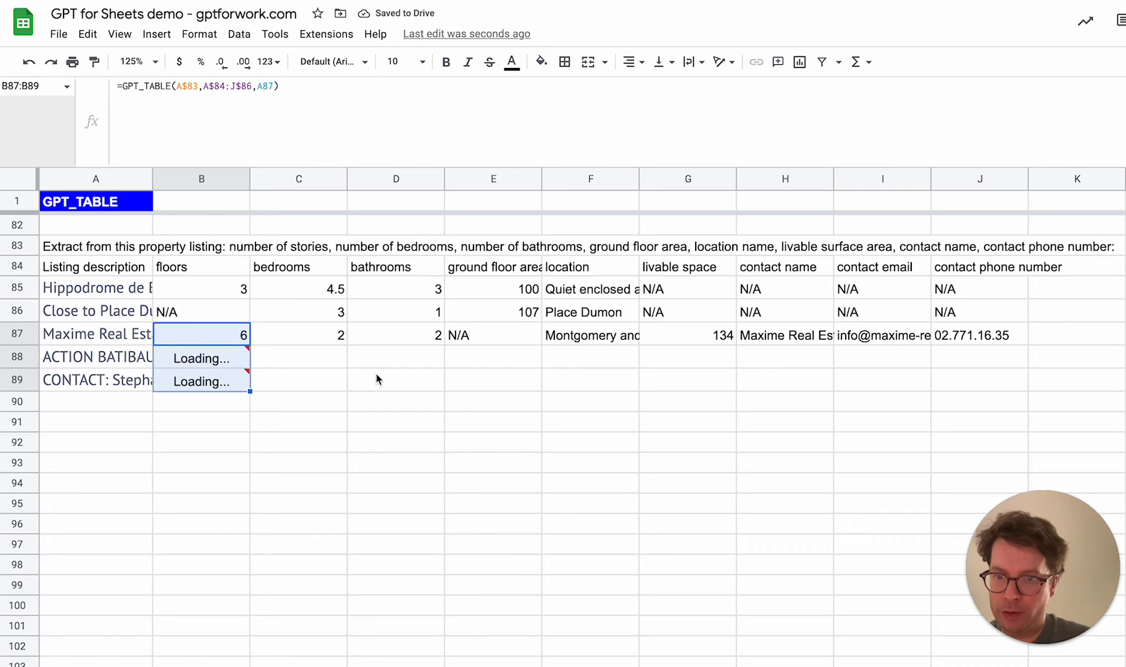
pyautogui.click(228, 362)
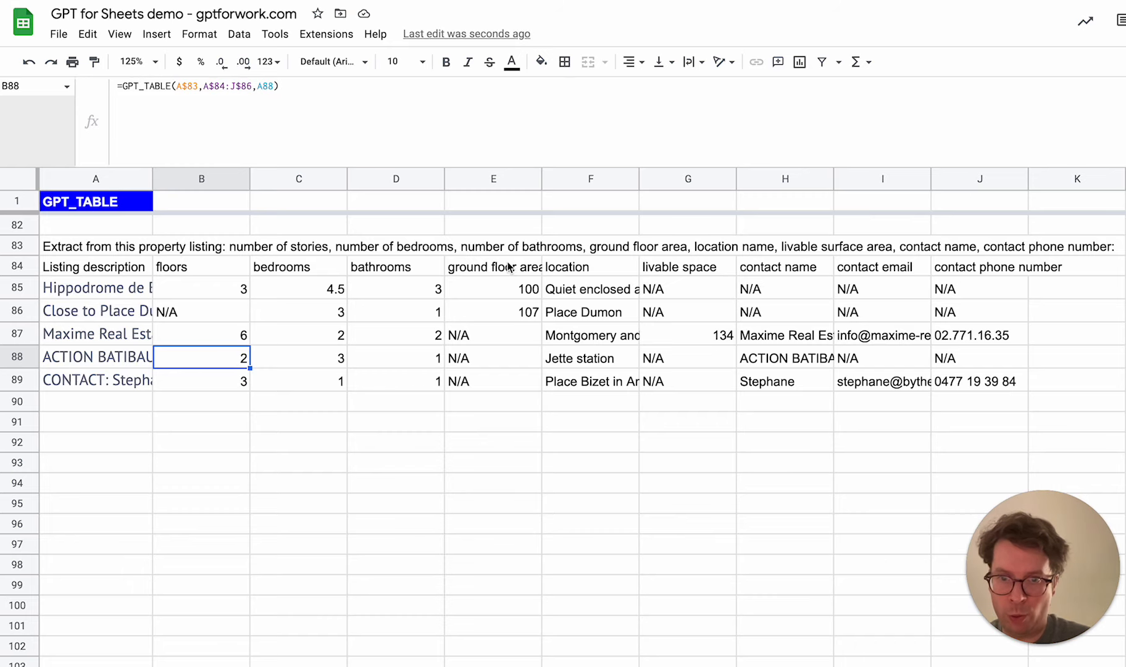
pyautogui.click(101, 359)
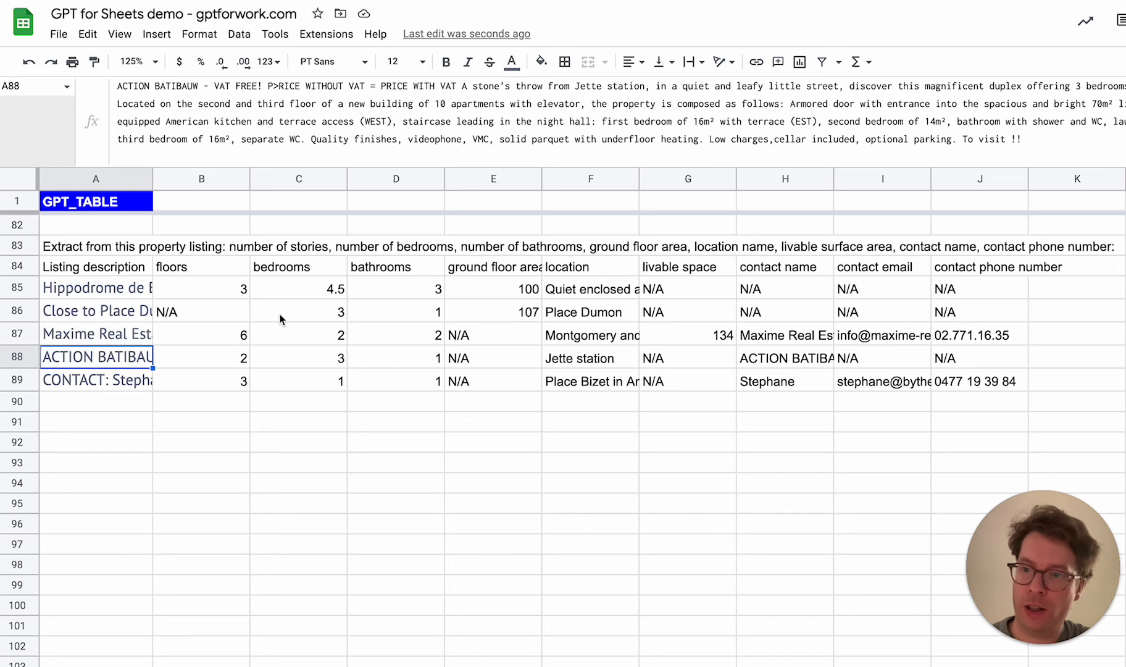
pyautogui.click(83, 249)
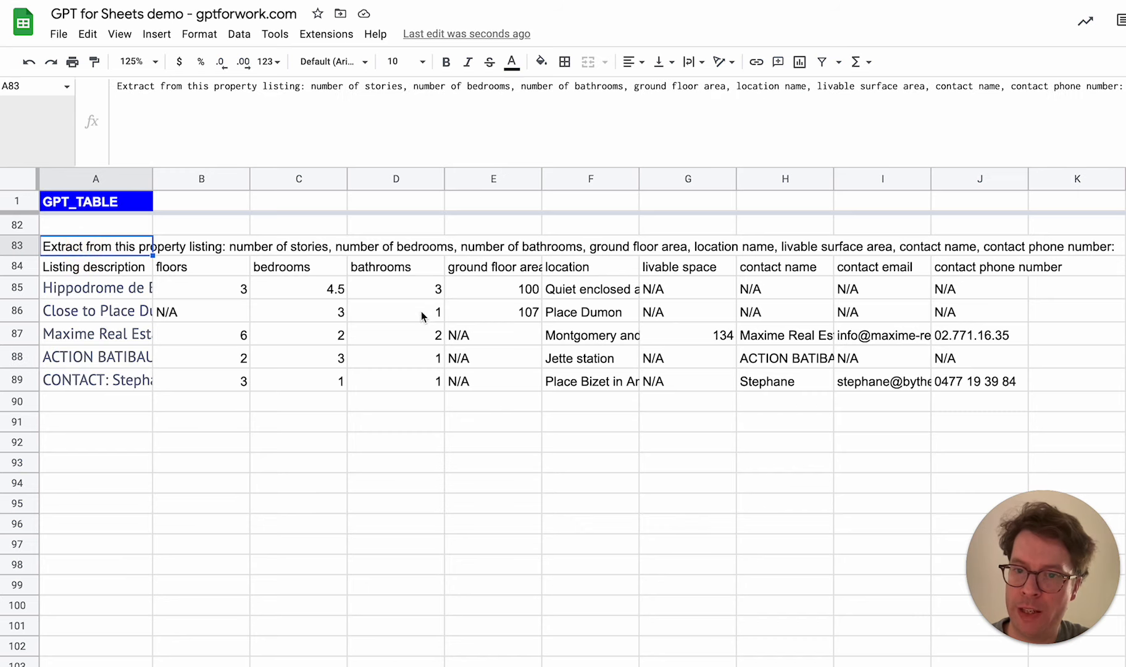